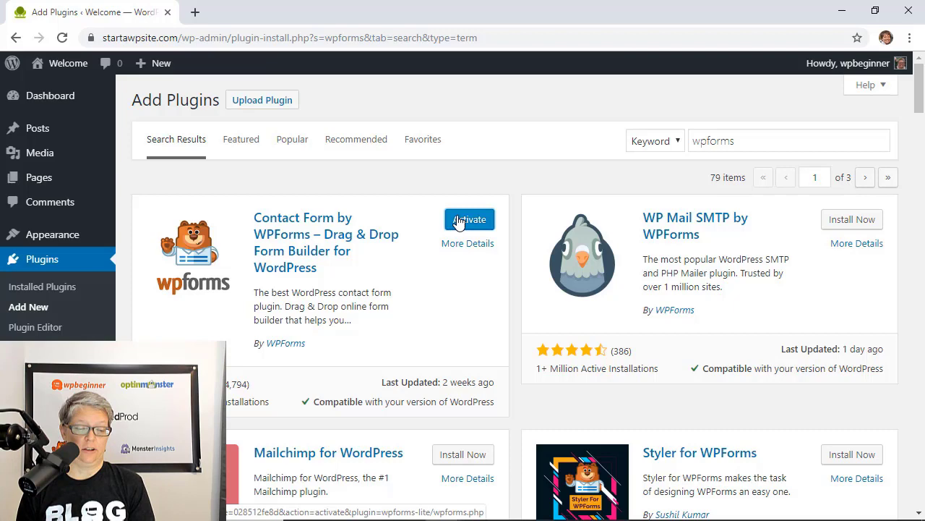
# Activate WPForms, upgrade it to PRO, and acknowledge the installation and automatic-updates confirmations
pyautogui.click(459, 221)
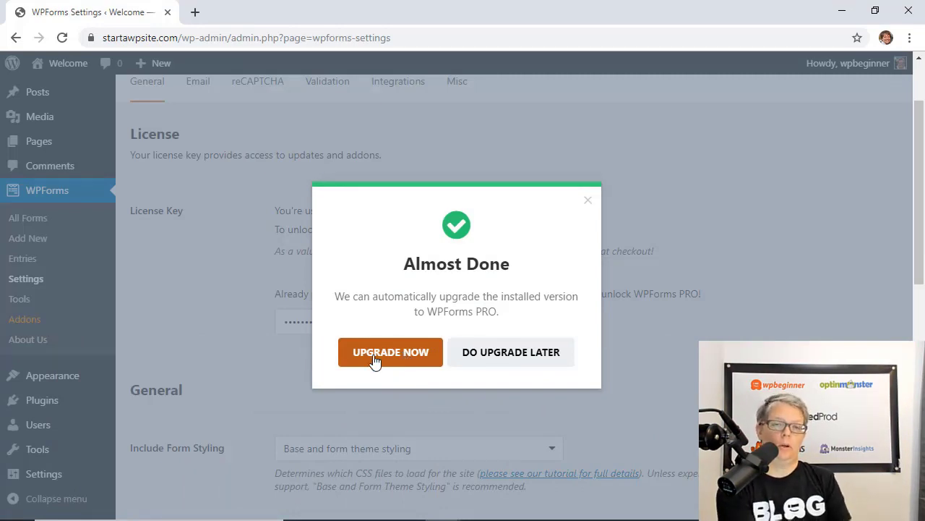
pyautogui.click(374, 361)
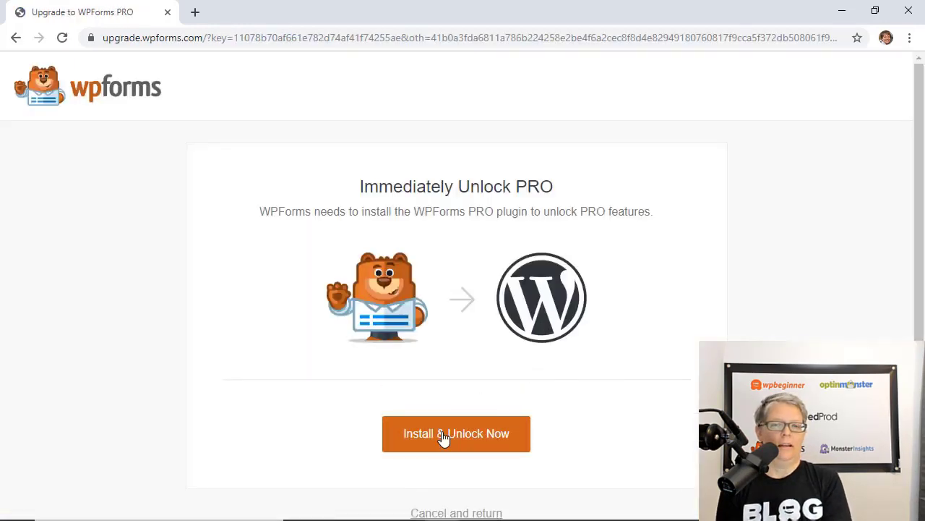
pyautogui.click(444, 437)
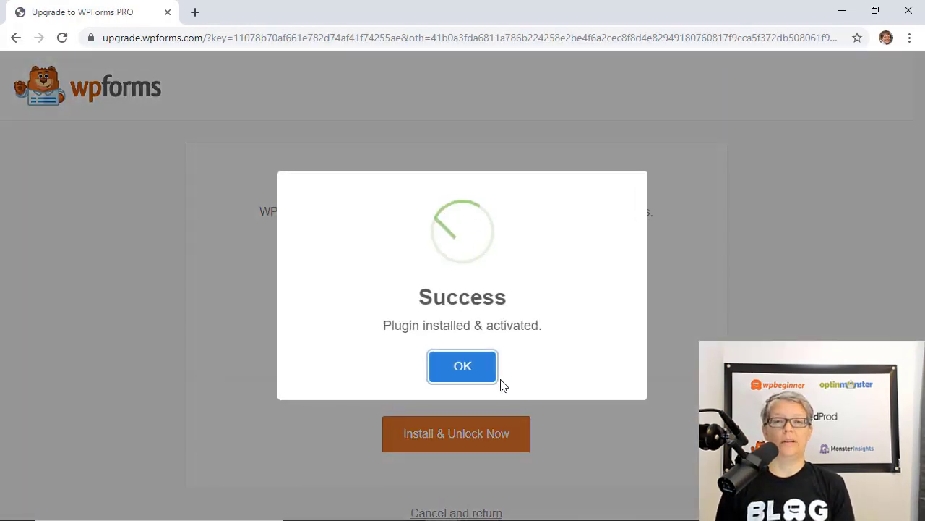
pyautogui.click(460, 371)
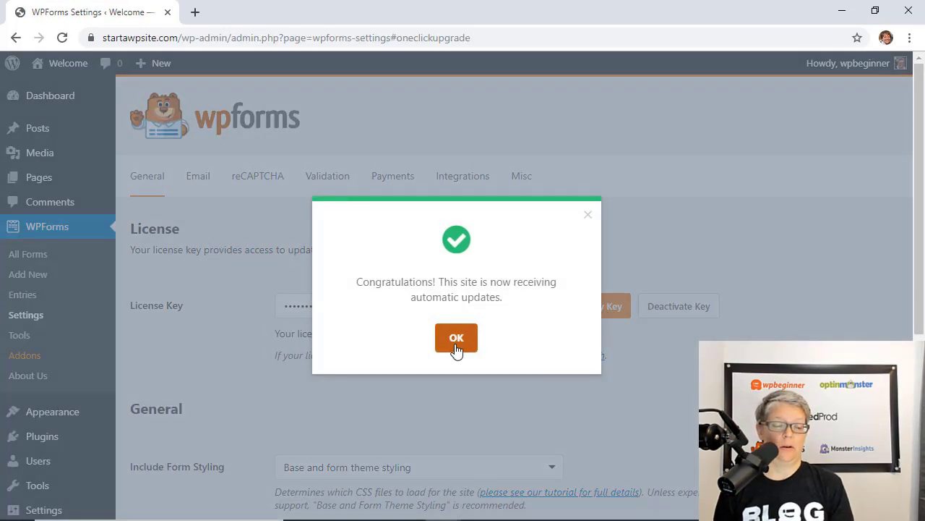
pyautogui.click(456, 340)
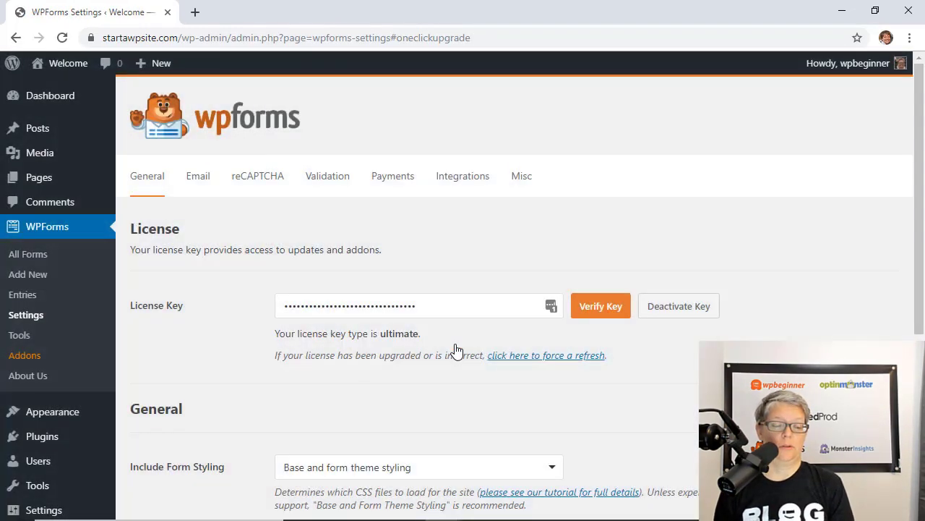
# From the new-form template list, install the Form Templates Pack addon
pyautogui.click(21, 254)
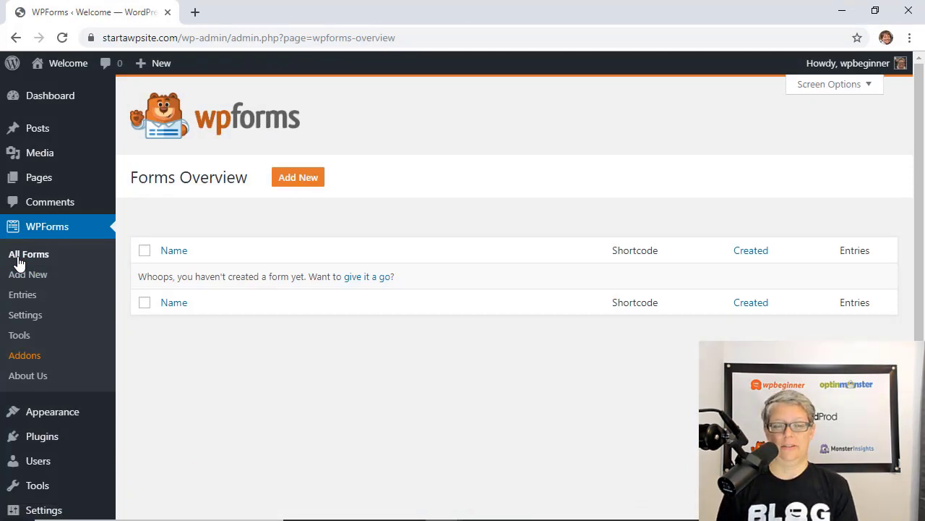
pyautogui.click(293, 187)
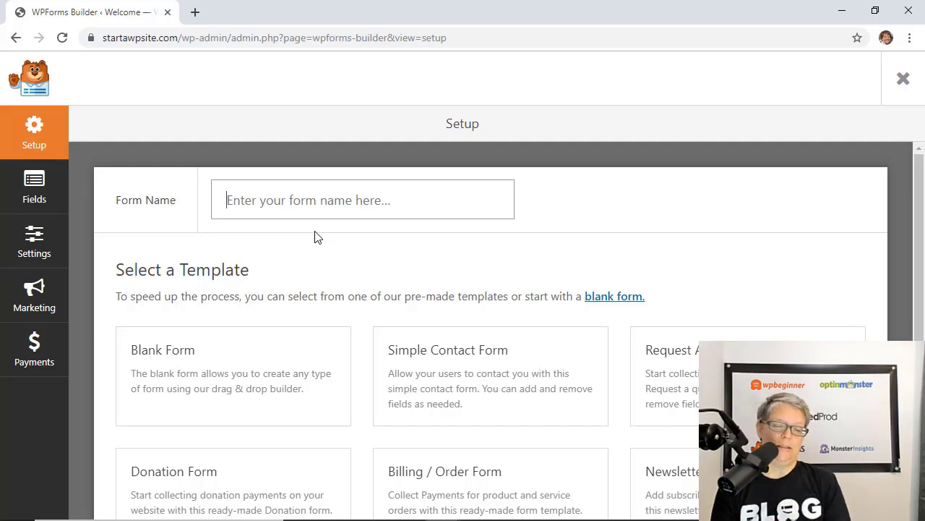
pyautogui.scroll(-2, 367, 275)
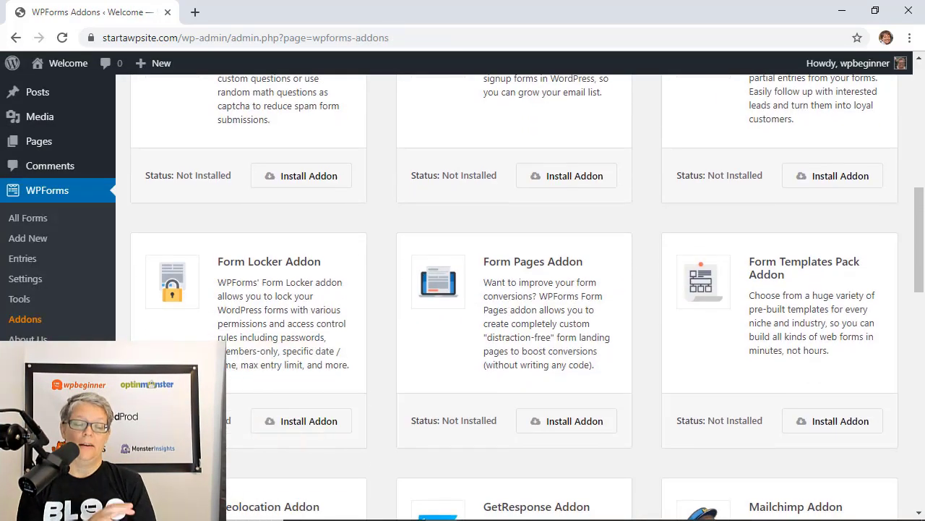
pyautogui.scroll(-1, 841, 378)
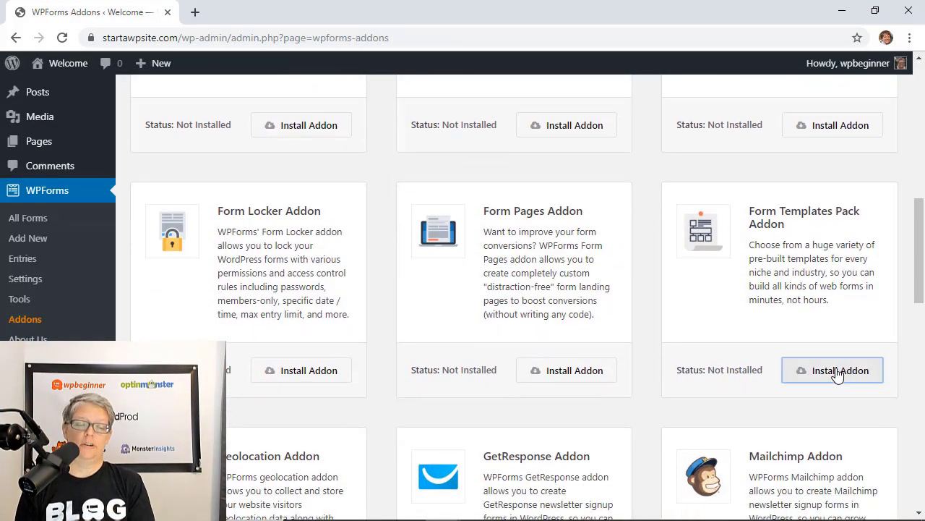
pyautogui.click(837, 373)
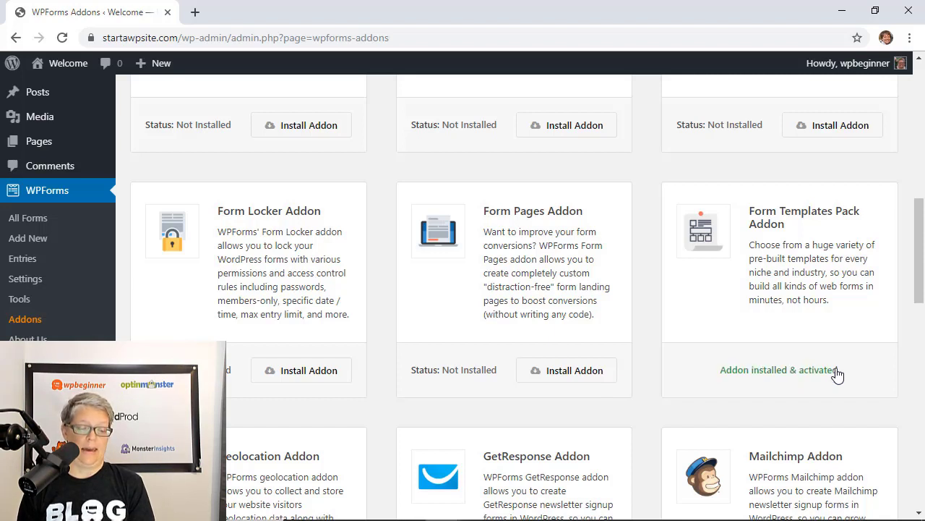
# Create a new form from the Request A Quote template
pyautogui.click(33, 238)
pyautogui.scroll(-15, 371, 482)
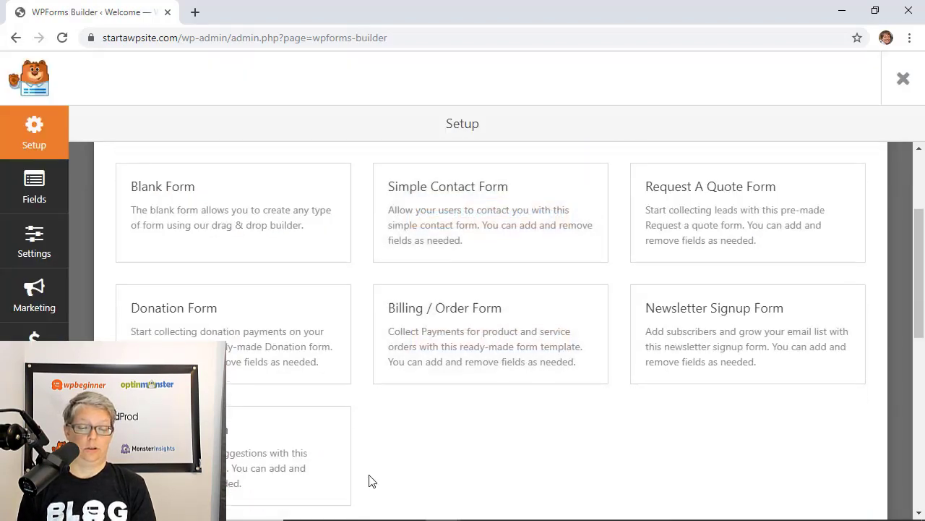
pyautogui.scroll(3, 872, 321)
pyautogui.scroll(12, 872, 320)
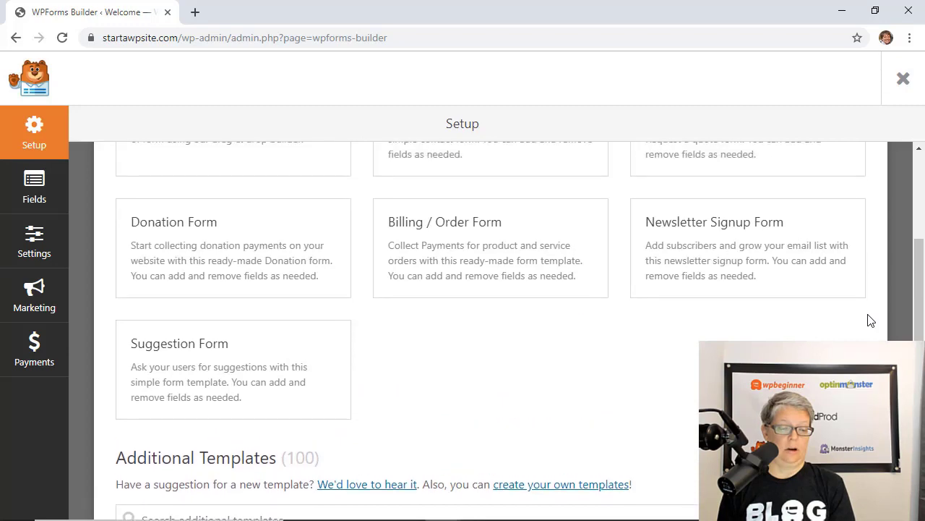
pyautogui.scroll(1, 871, 320)
pyautogui.scroll(1, 872, 320)
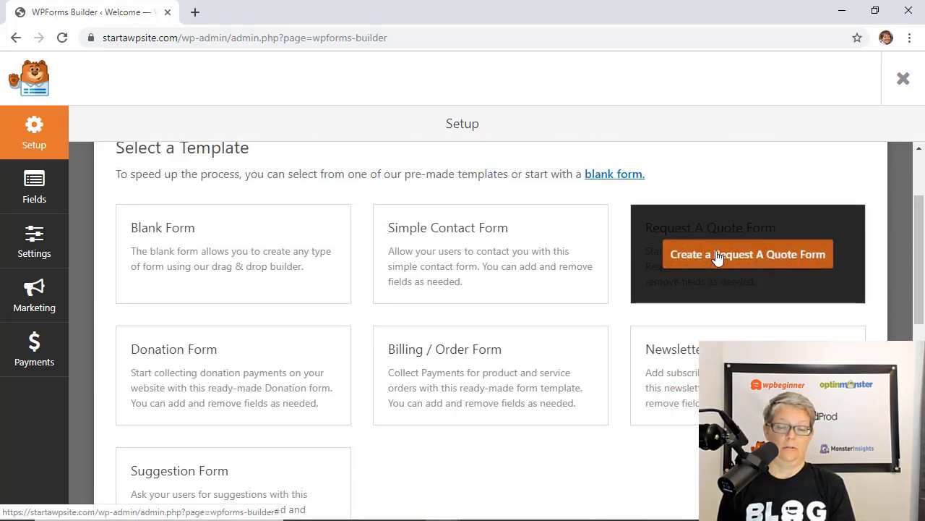
pyautogui.click(718, 256)
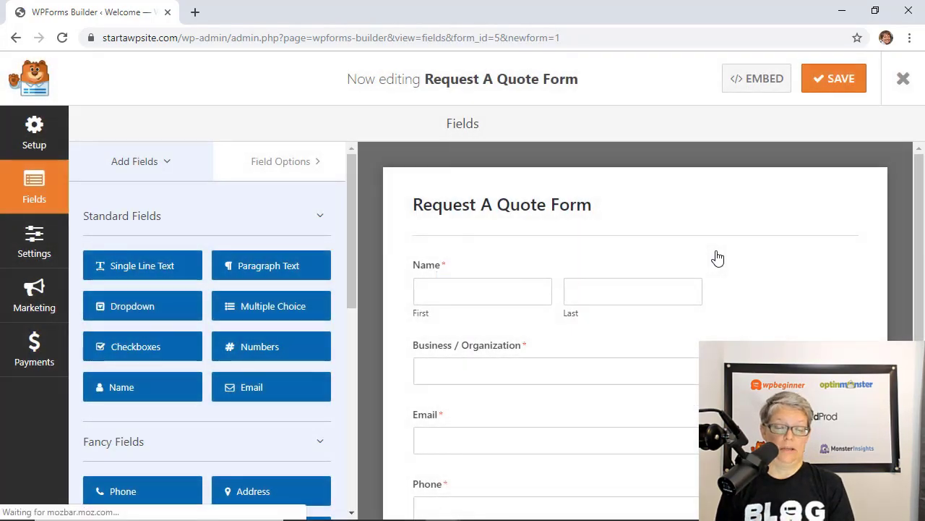
# Set the Name field's format to Simple so it shows a single box
pyautogui.click(527, 298)
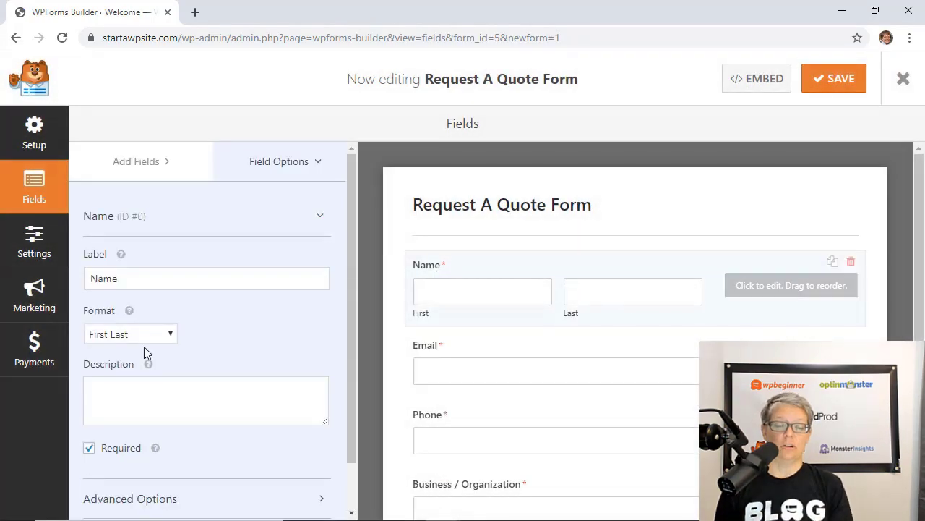
pyautogui.click(117, 339)
pyautogui.click(120, 351)
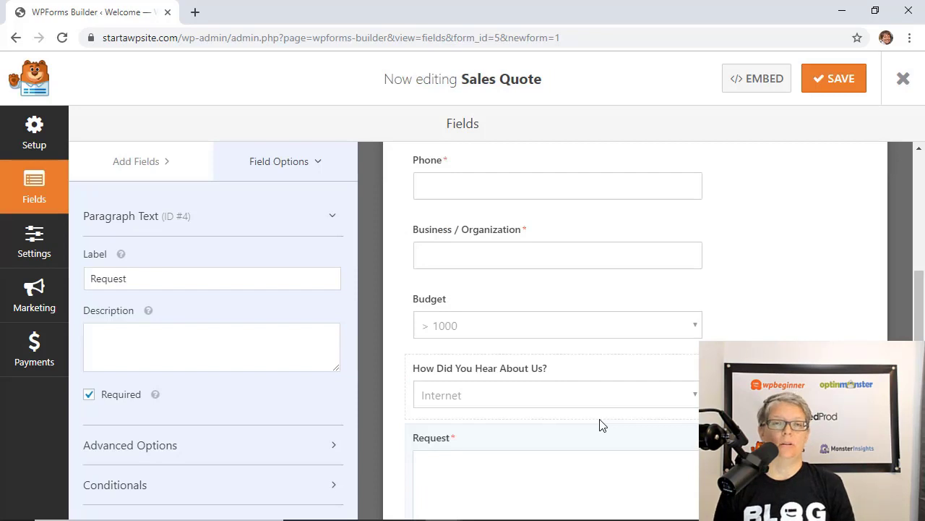
pyautogui.scroll(-2, 600, 425)
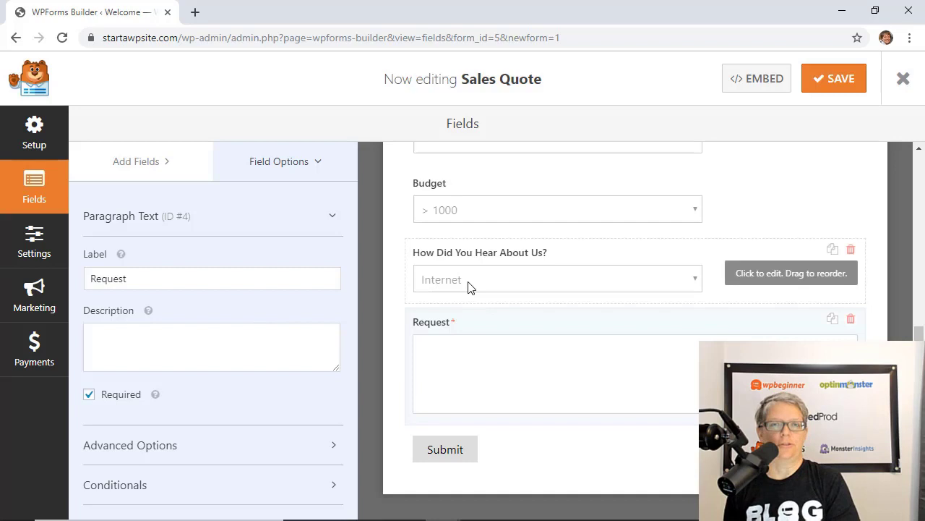
# Add a Single Line Text field labelled 'Other, Please Explain' below How Did You Hear About Us?
pyautogui.click(533, 200)
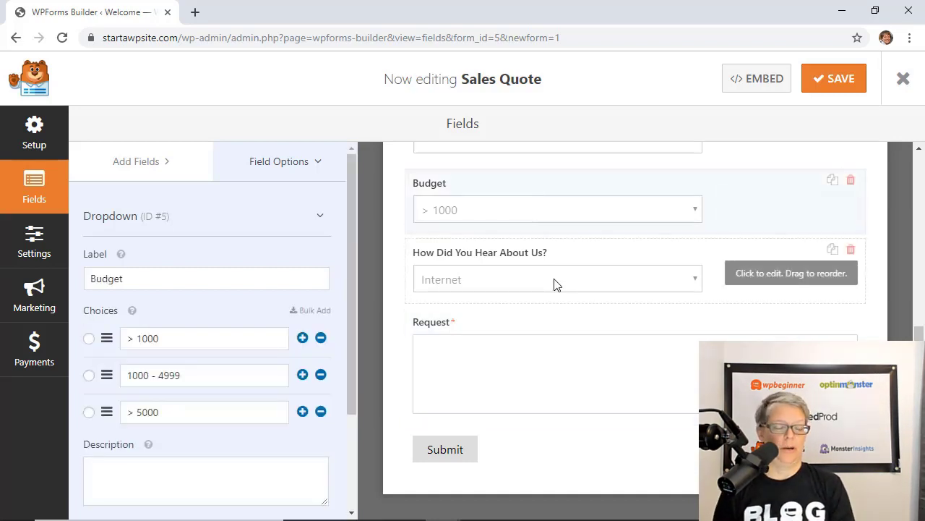
pyautogui.click(527, 264)
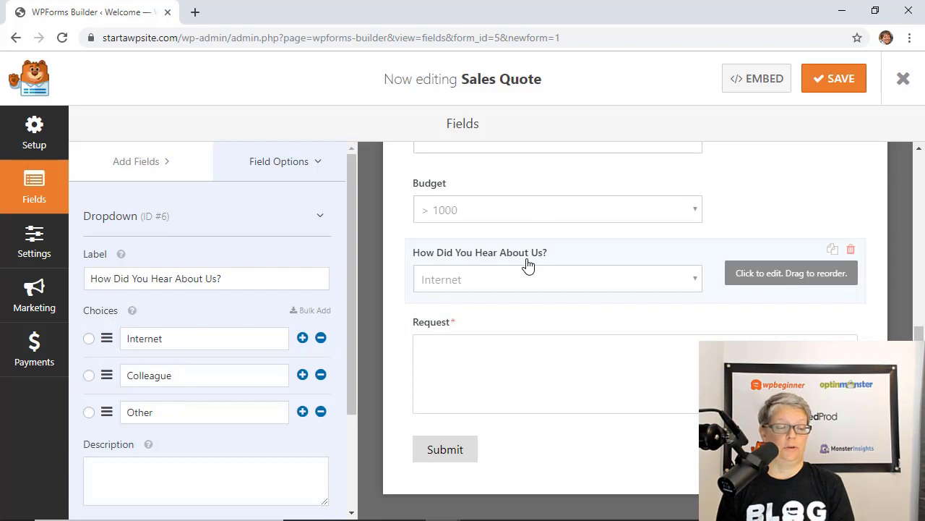
pyautogui.click(141, 161)
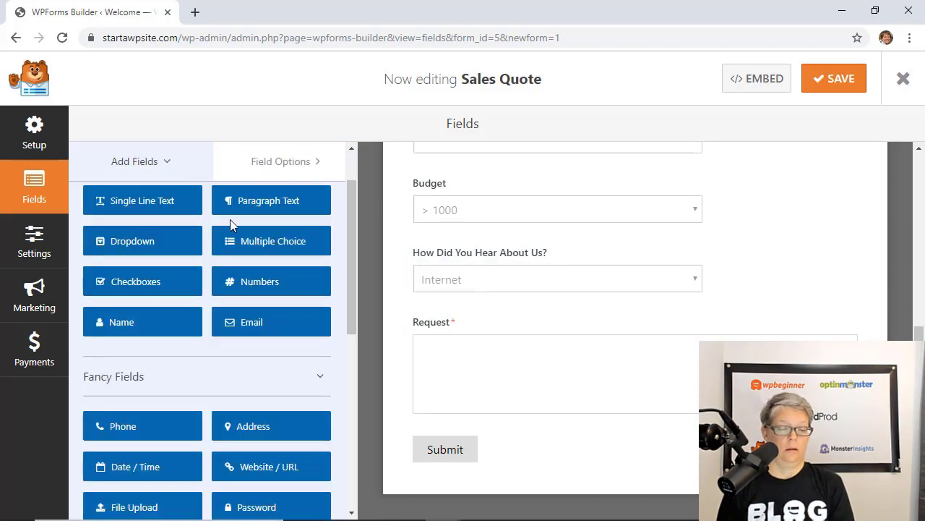
pyautogui.moveTo(152, 204); pyautogui.dragTo(500, 351)
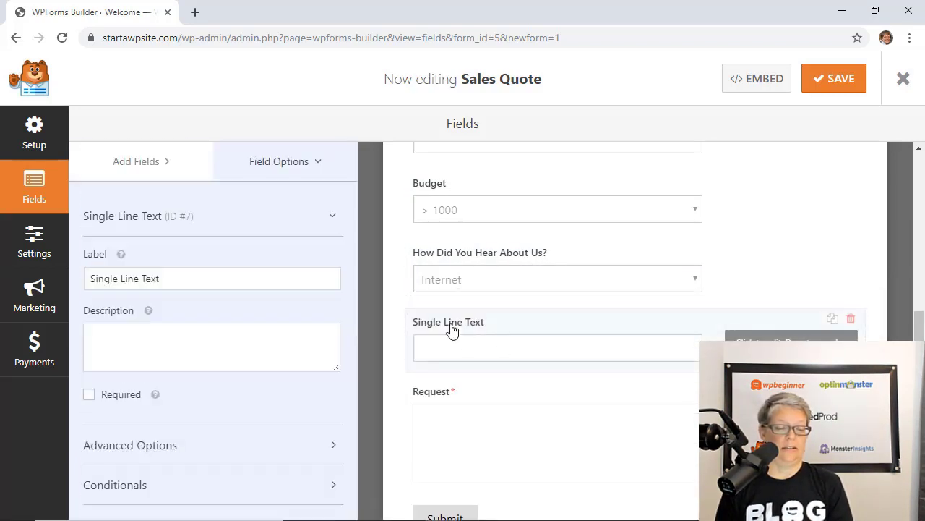
pyautogui.moveTo(167, 278); pyautogui.dragTo(68, 282)
pyautogui.write('Other,')
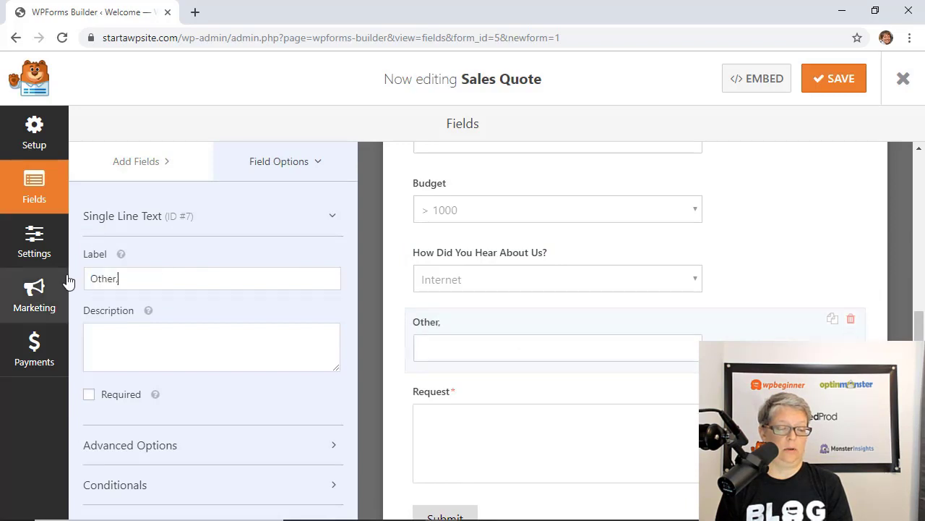
pyautogui.write(' Please Explain')
# Enable conditional logic: show the field only if How Did You Hear About Us? is Other
pyautogui.click(217, 484)
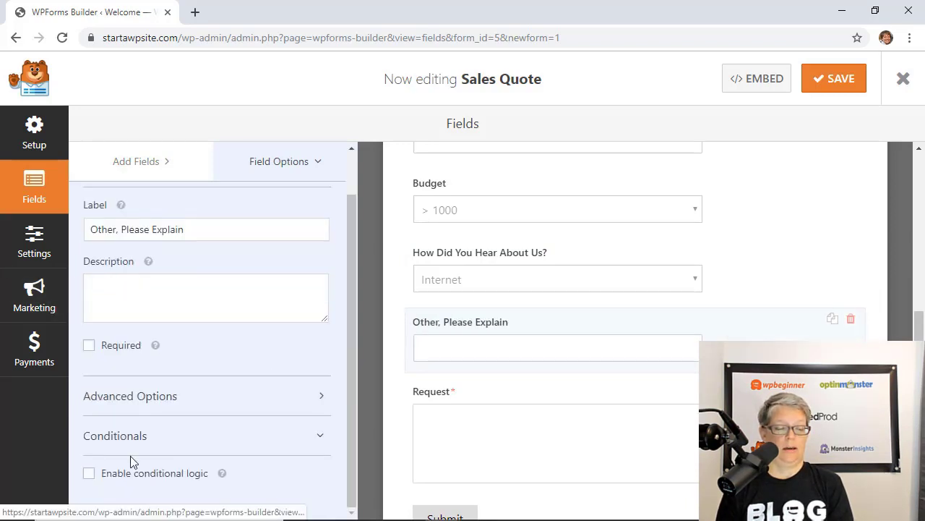
pyautogui.click(89, 473)
pyautogui.click(161, 423)
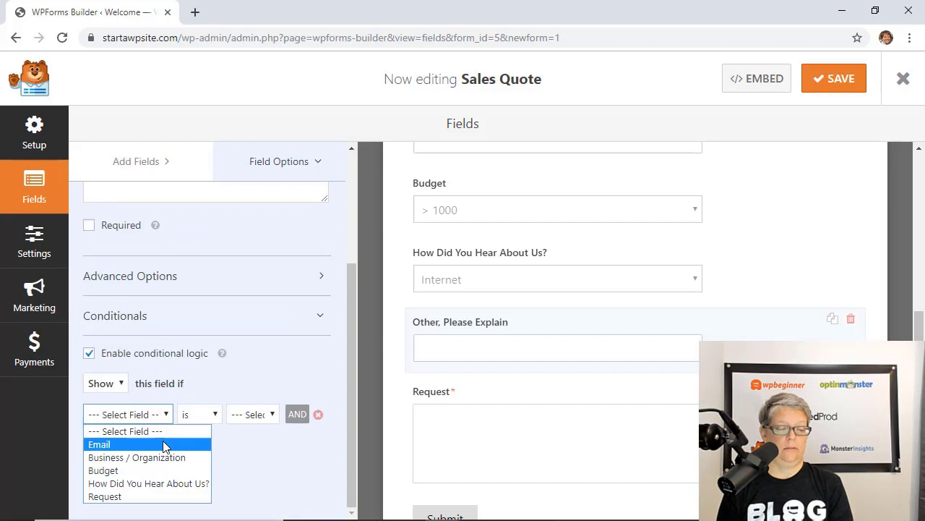
pyautogui.click(152, 482)
pyautogui.click(249, 416)
pyautogui.click(255, 469)
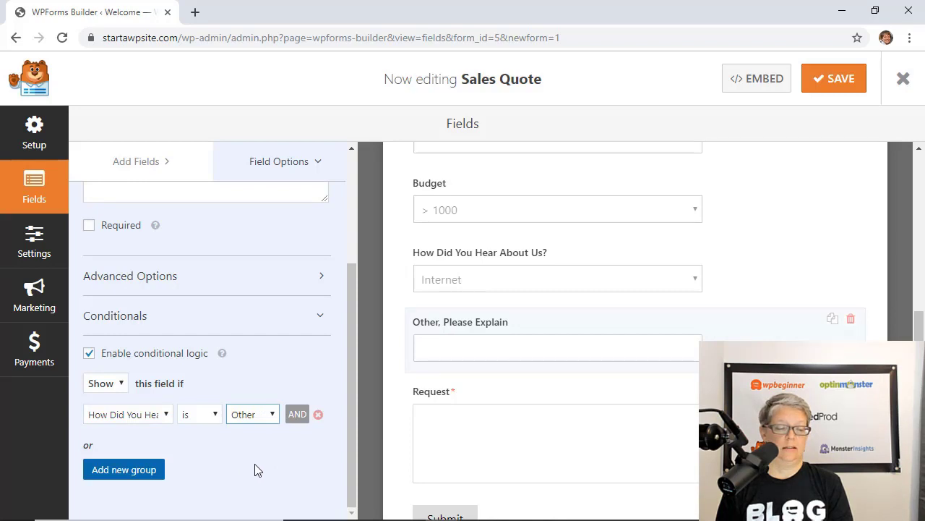
# Save the Sales Quote form and scroll through the Default Notification's fields
pyautogui.click(845, 78)
pyautogui.scroll(2, 768, 224)
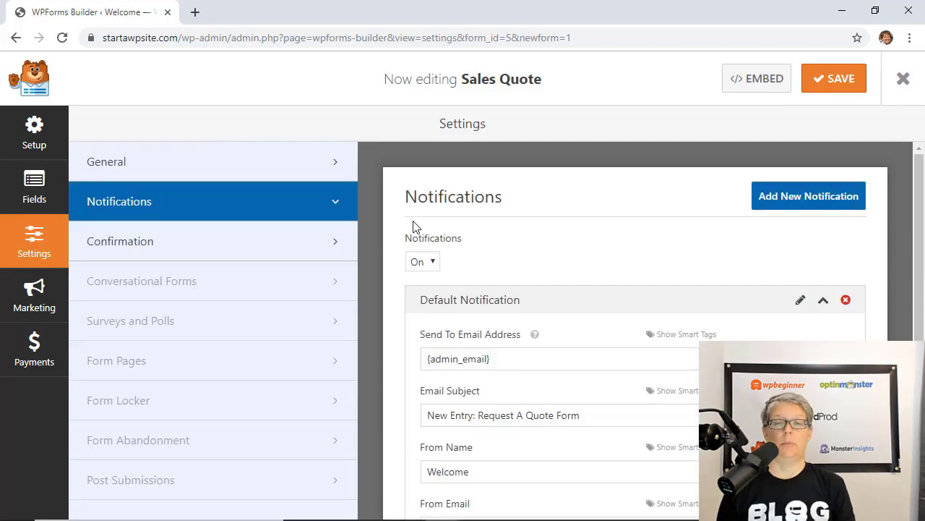
pyautogui.scroll(-1, 412, 223)
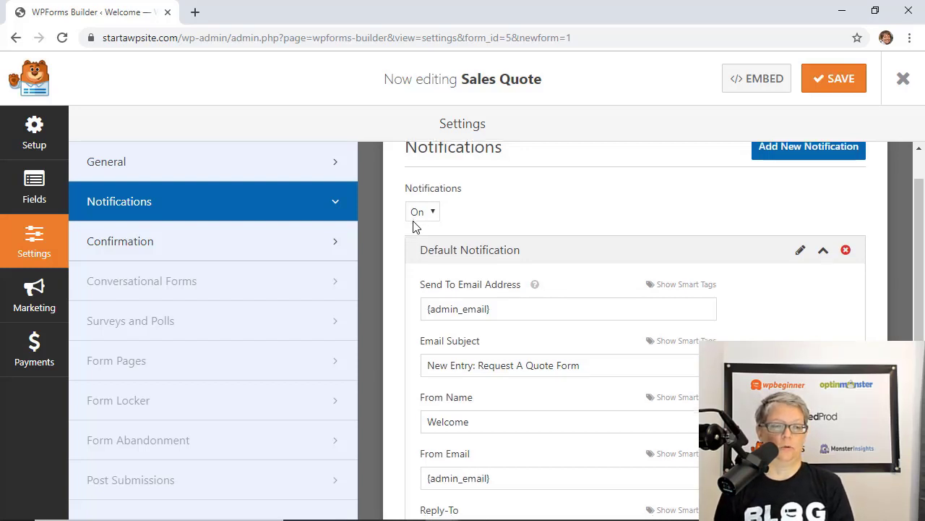
pyautogui.scroll(1, 412, 226)
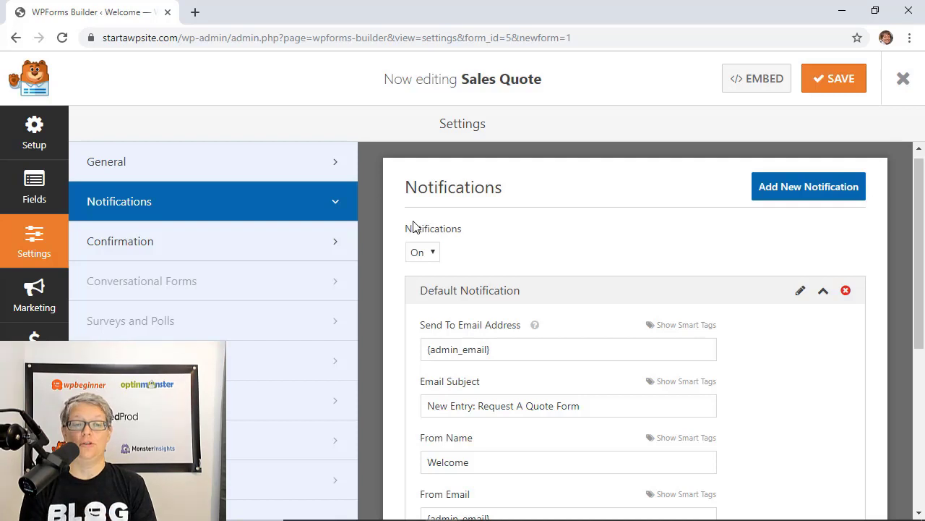
pyautogui.scroll(-3, 717, 247)
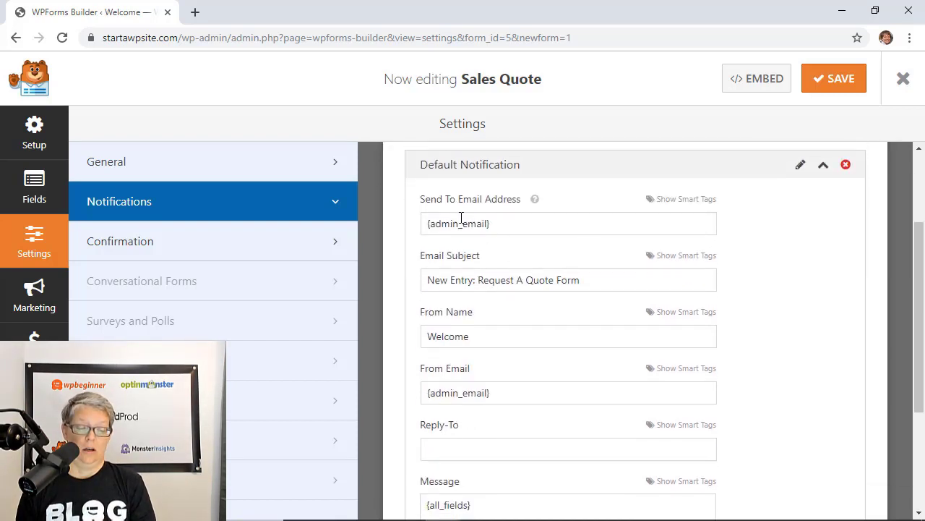
pyautogui.scroll(-2, 533, 258)
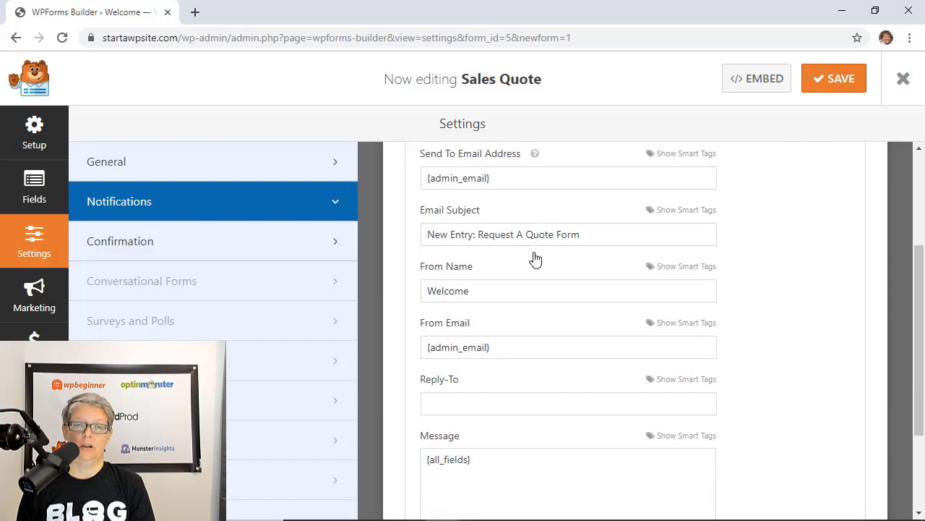
pyautogui.scroll(-3, 537, 384)
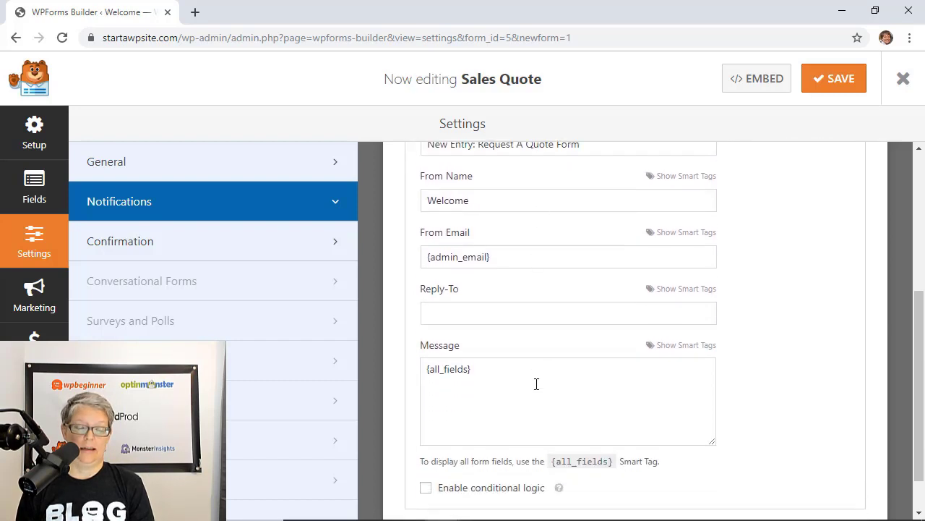
pyautogui.scroll(6, 536, 383)
pyautogui.scroll(2, 537, 384)
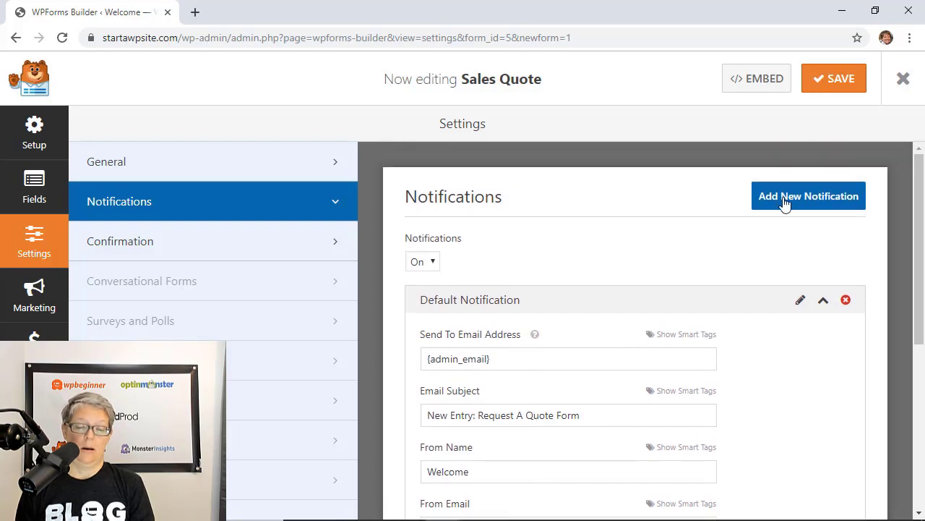
# Add a notification named Sales that sends only when Budget is > 5000
pyautogui.click(785, 205)
pyautogui.write('Sales')
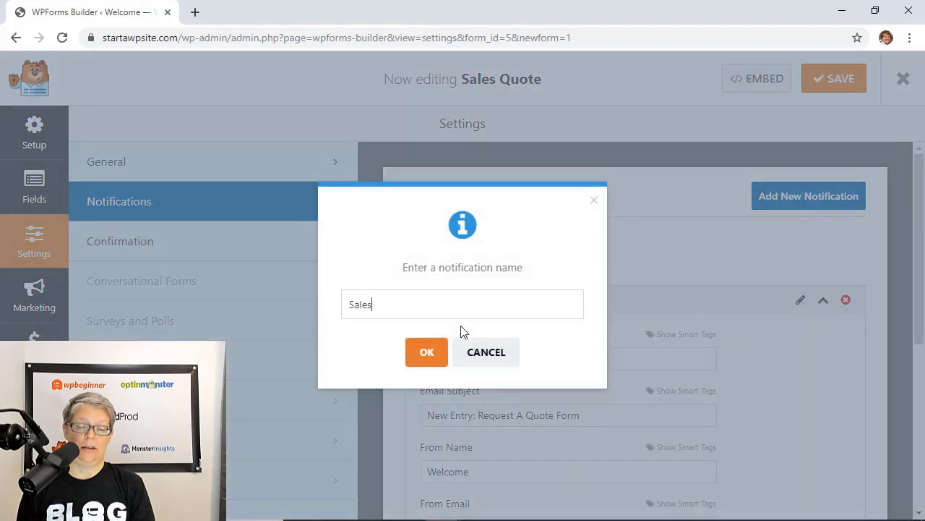
pyautogui.click(427, 352)
pyautogui.scroll(-4, 773, 349)
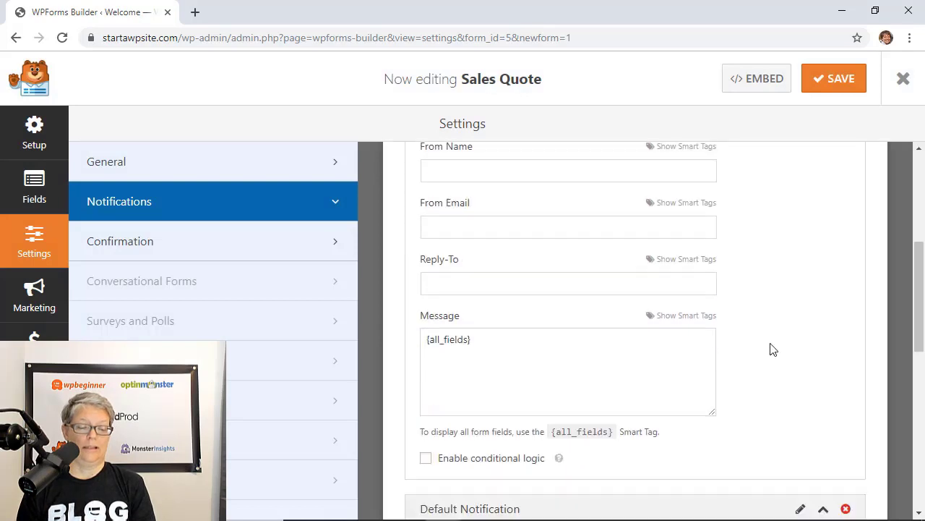
pyautogui.click(426, 436)
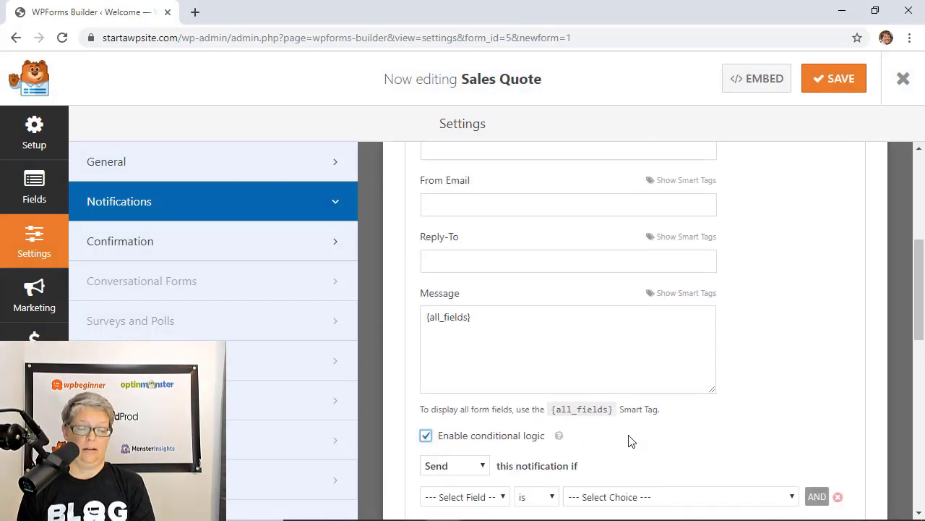
pyautogui.scroll(-3, 629, 441)
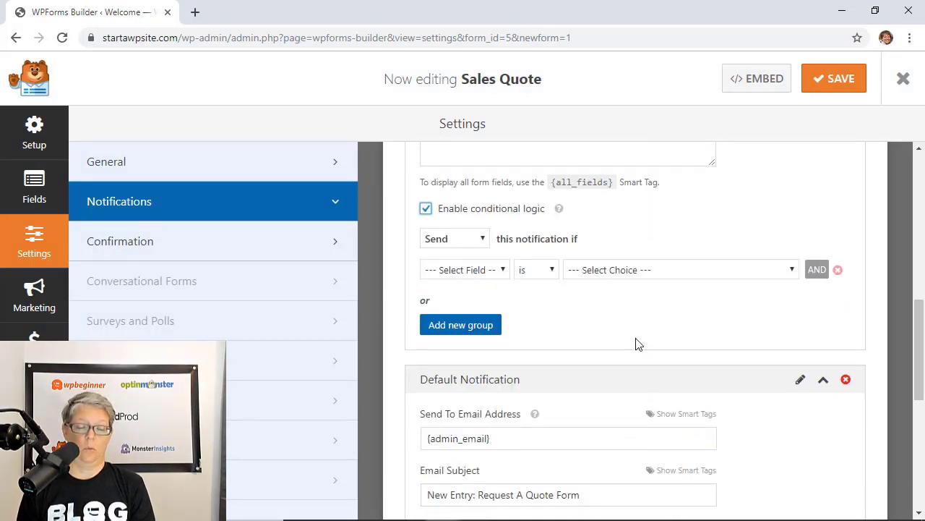
pyautogui.click(476, 272)
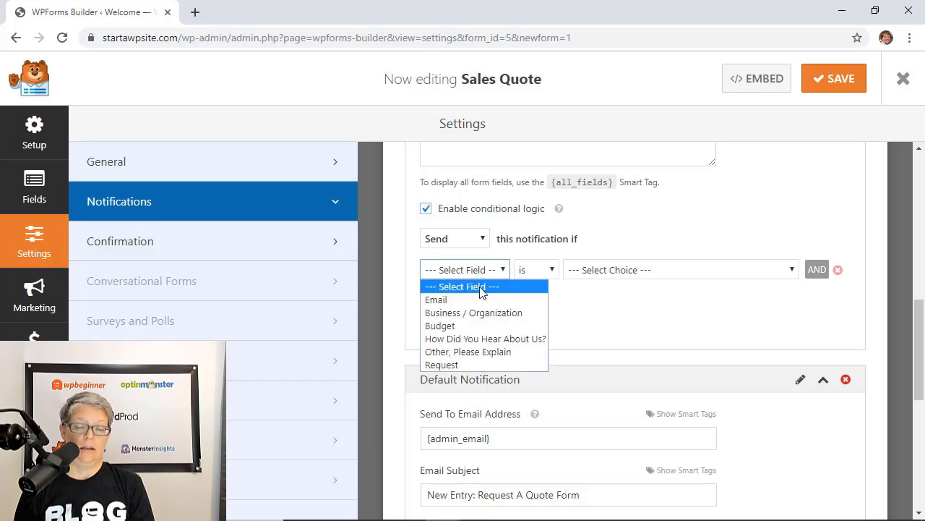
pyautogui.click(454, 326)
pyautogui.click(608, 270)
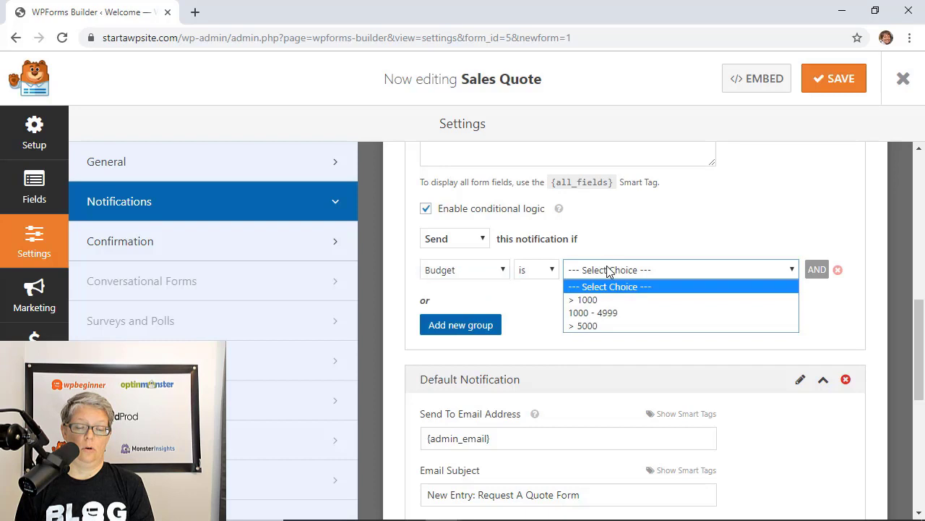
pyautogui.click(605, 325)
# Set Send To to the sales email address and insert the {form_name} smart tag as subject
pyautogui.scroll(6, 572, 310)
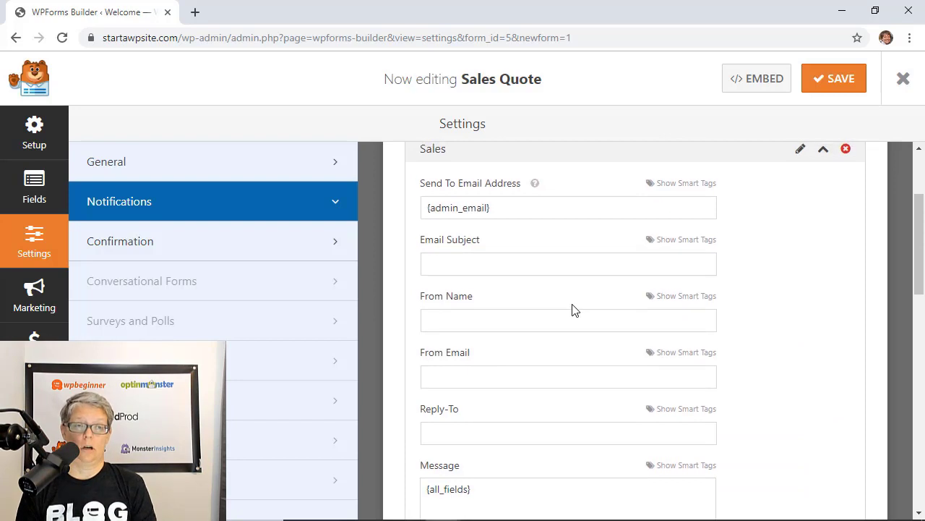
pyautogui.scroll(1, 573, 309)
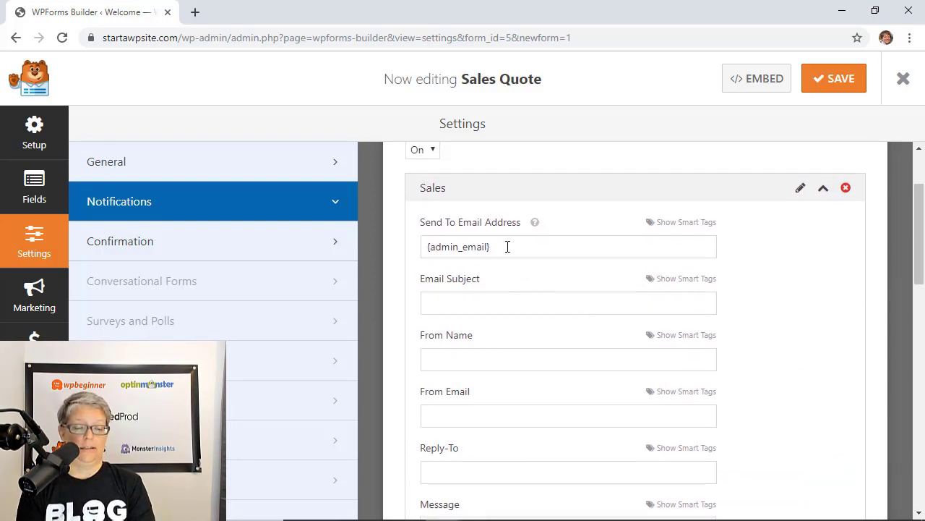
pyautogui.moveTo(496, 247); pyautogui.dragTo(416, 255)
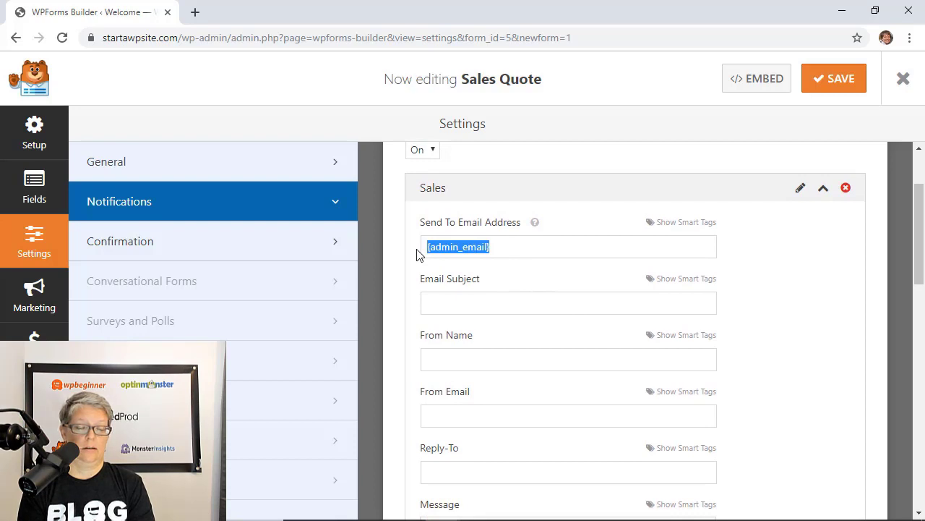
pyautogui.write('sales@example.com')
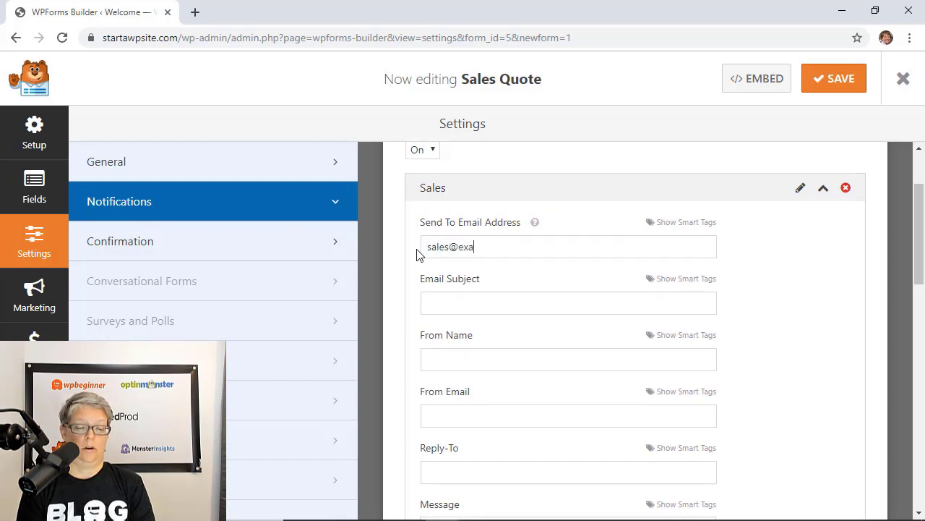
pyautogui.click(441, 301)
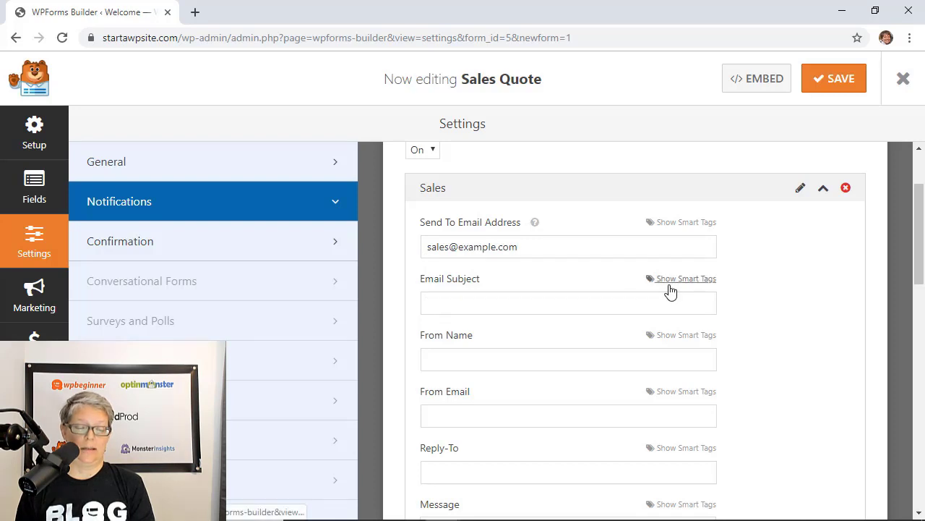
pyautogui.click(684, 279)
pyautogui.scroll(-5, 472, 326)
pyautogui.click(453, 318)
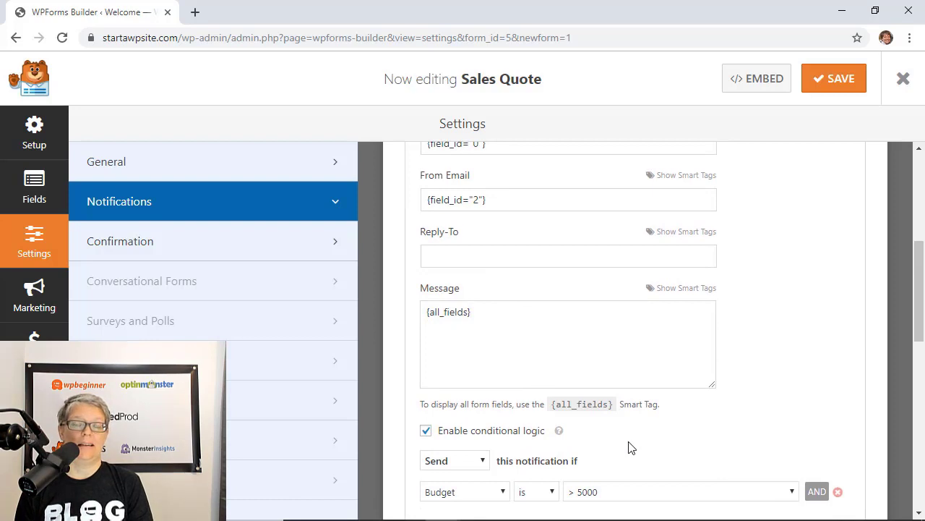
pyautogui.scroll(-1, 630, 446)
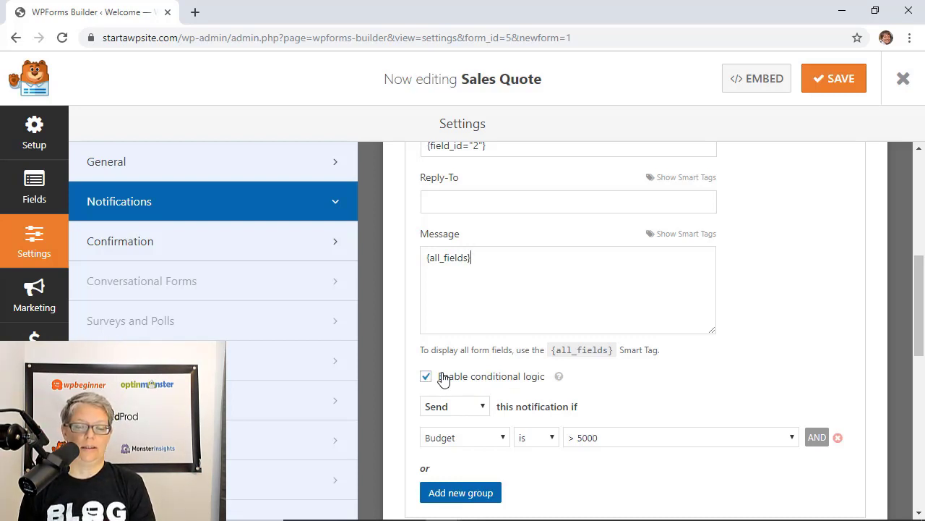
pyautogui.scroll(1, 413, 330)
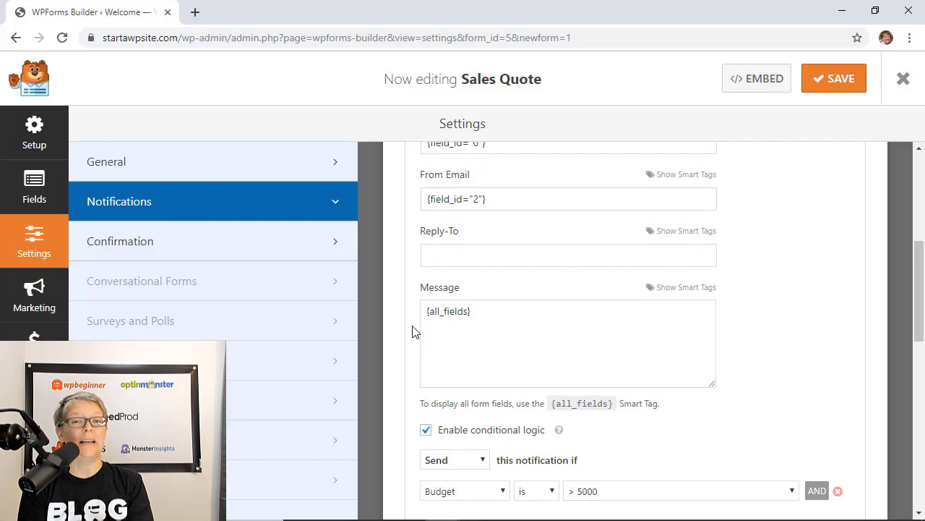
pyautogui.scroll(1, 413, 331)
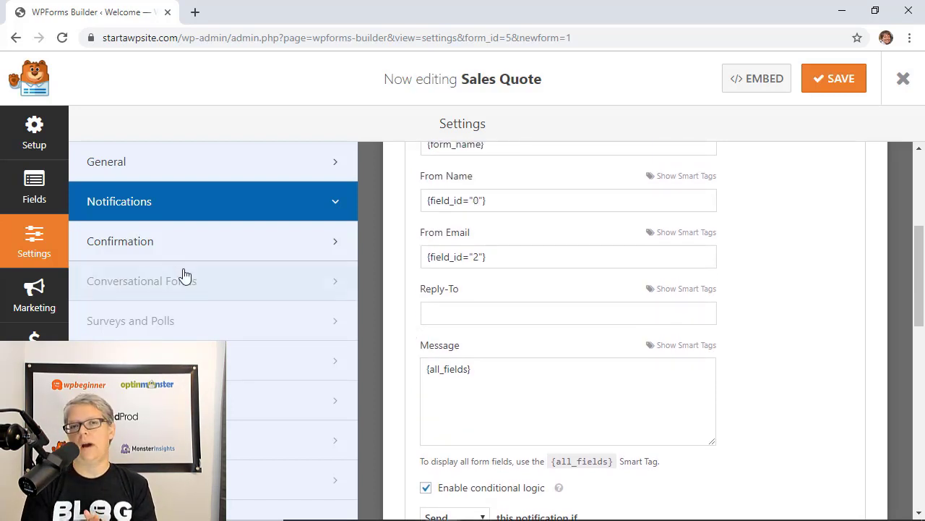
# Open the Confirmation settings and keep the Confirmation Type on Message
pyautogui.click(139, 255)
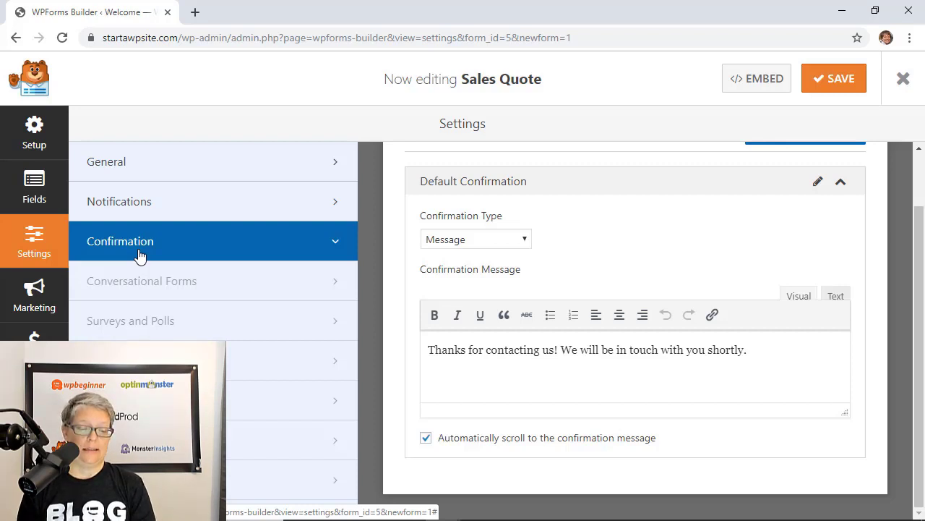
pyautogui.click(477, 239)
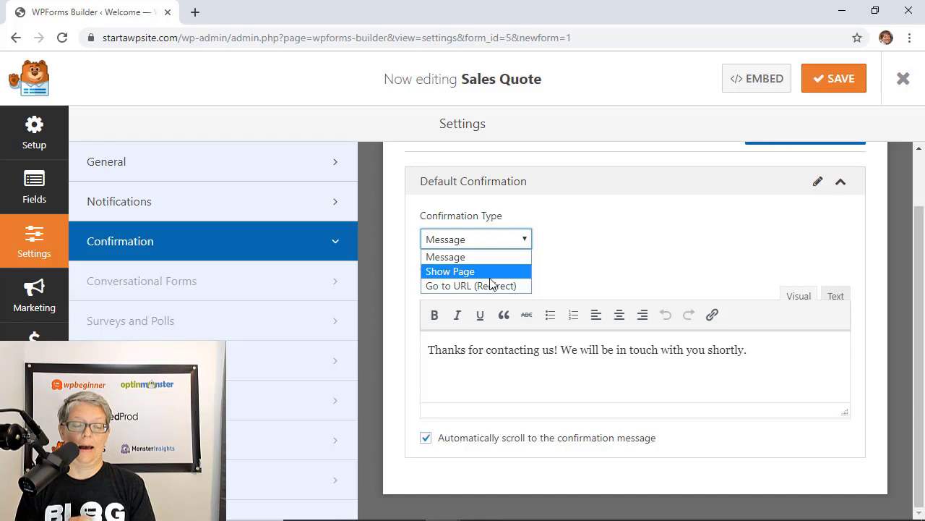
pyautogui.click(609, 371)
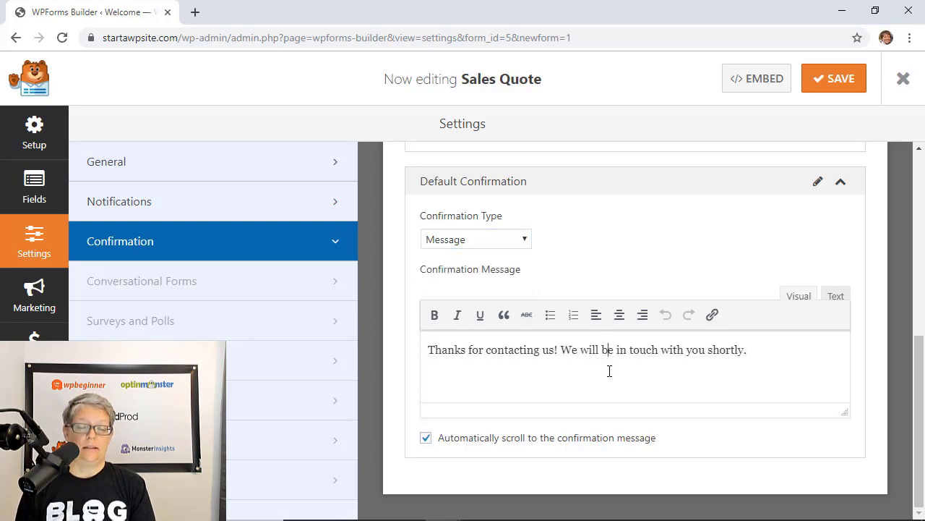
# Make the Sales confirmation conditional, applying only when Budget is > 5000
pyautogui.scroll(1, 610, 372)
pyautogui.scroll(5, 609, 371)
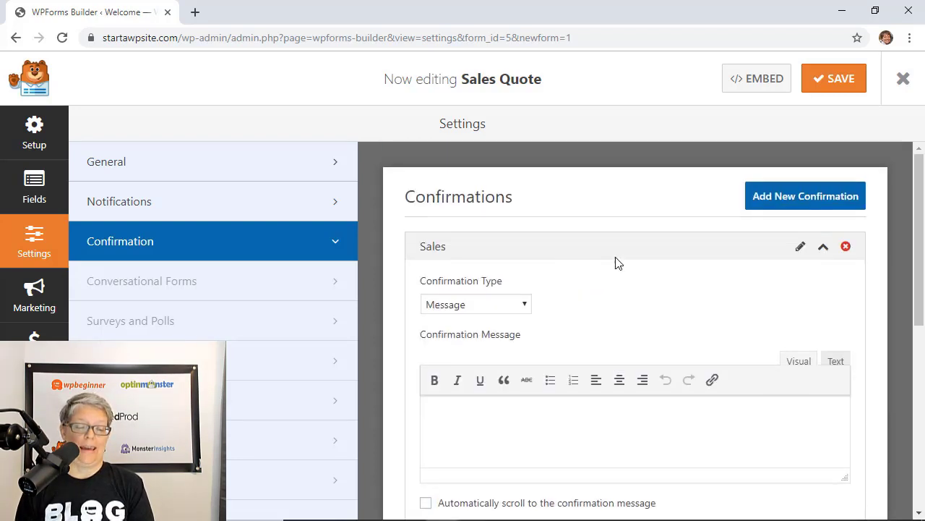
pyautogui.scroll(-2, 682, 279)
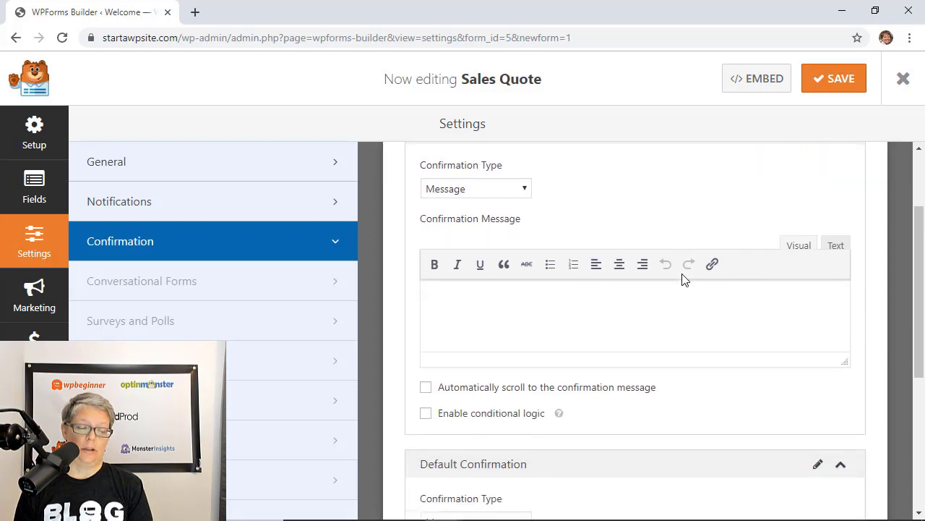
pyautogui.click(426, 412)
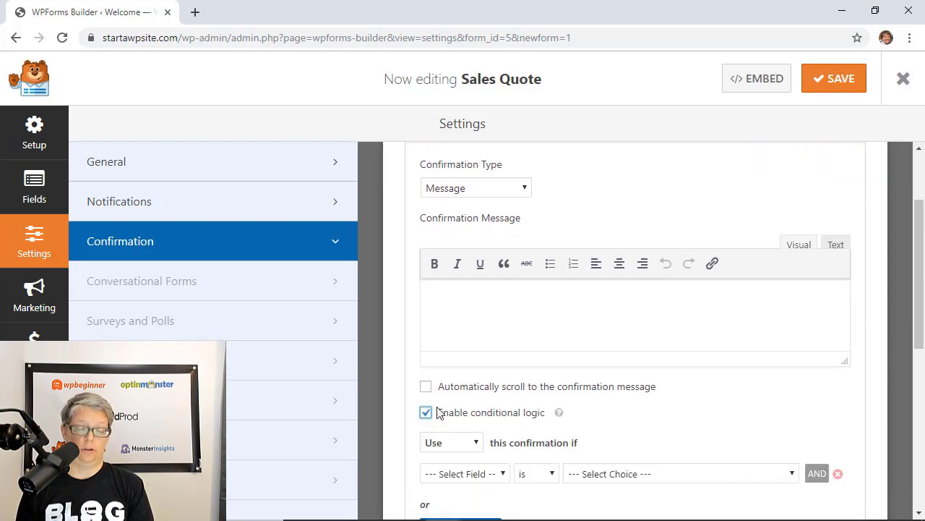
pyautogui.scroll(-1, 466, 402)
pyautogui.scroll(-1, 467, 402)
pyautogui.click(468, 394)
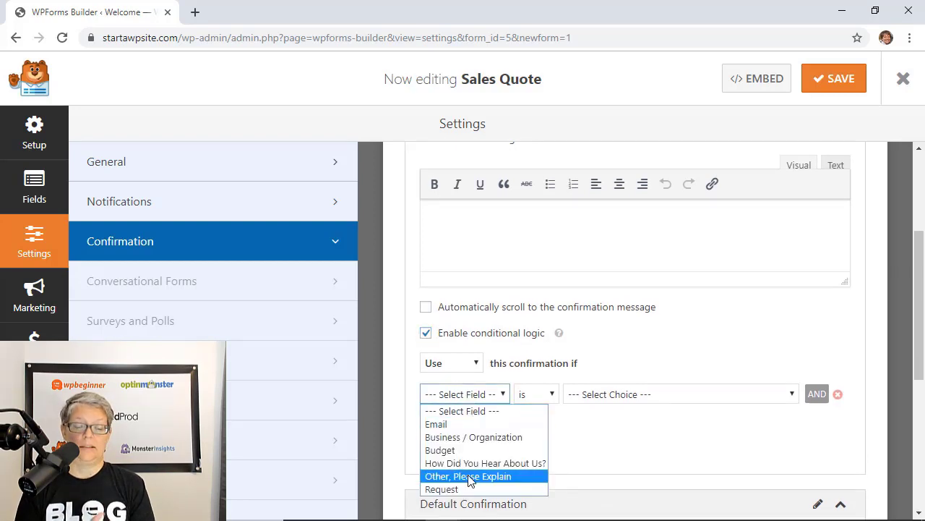
pyautogui.click(453, 450)
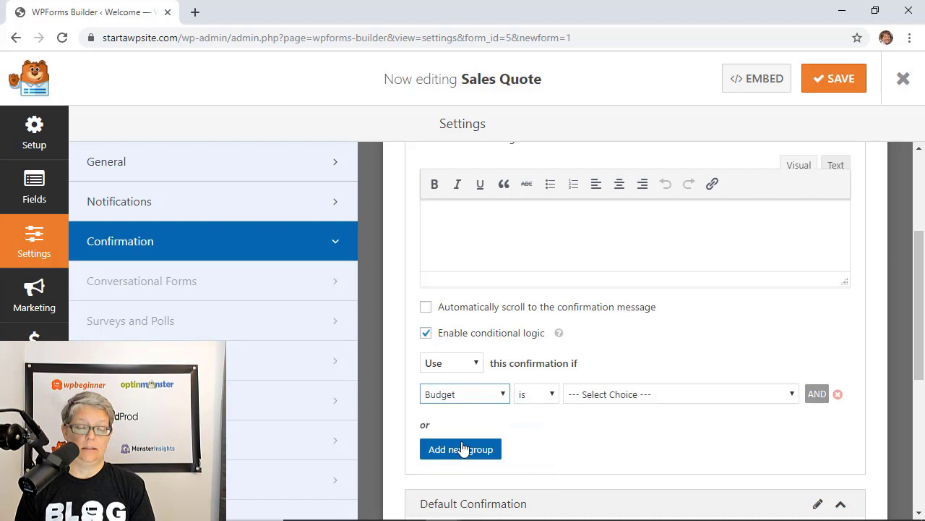
pyautogui.click(601, 397)
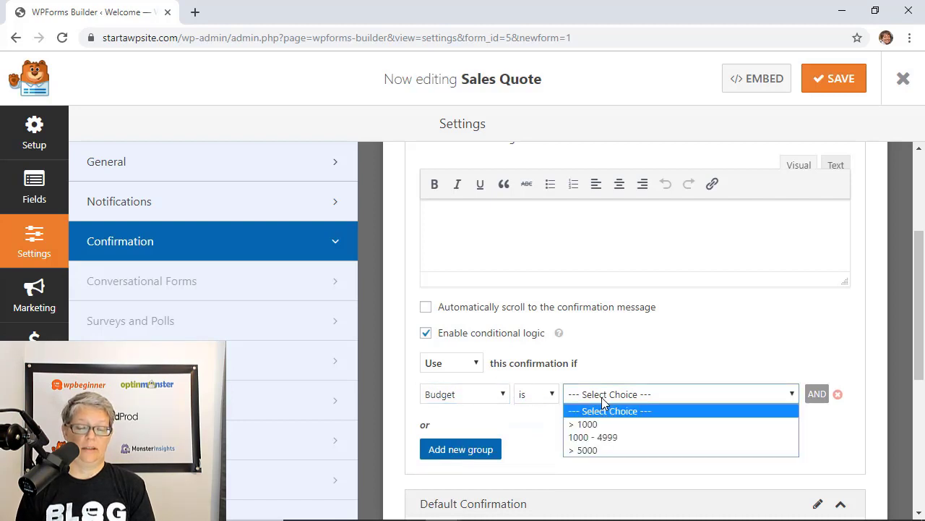
pyautogui.click(594, 449)
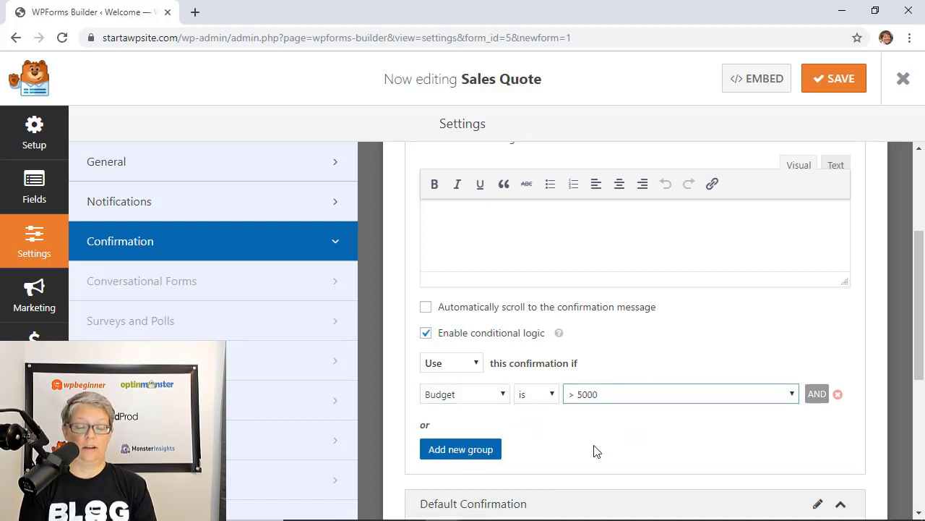
# Type the thank-you message promising a Sales team contact within 5 minutes
pyautogui.click(490, 230)
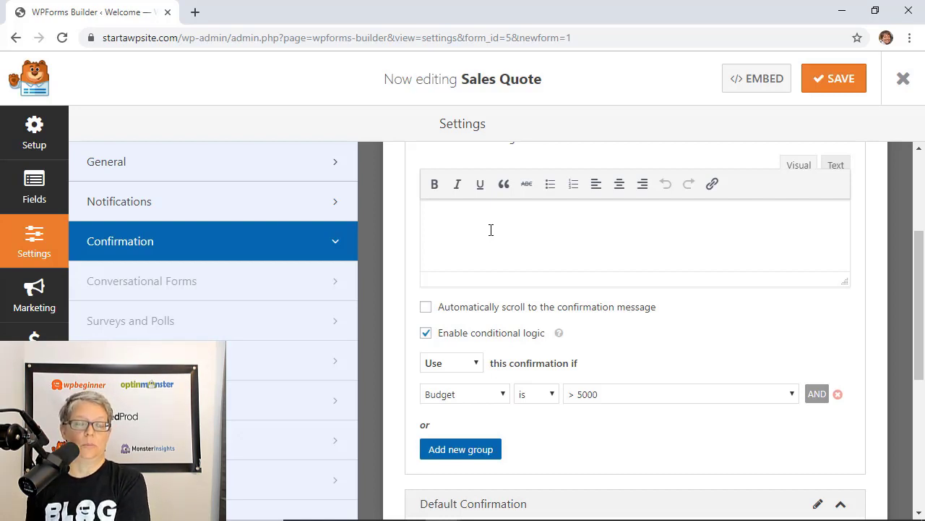
pyautogui.scroll(2, 487, 229)
pyautogui.scroll(-1, 506, 279)
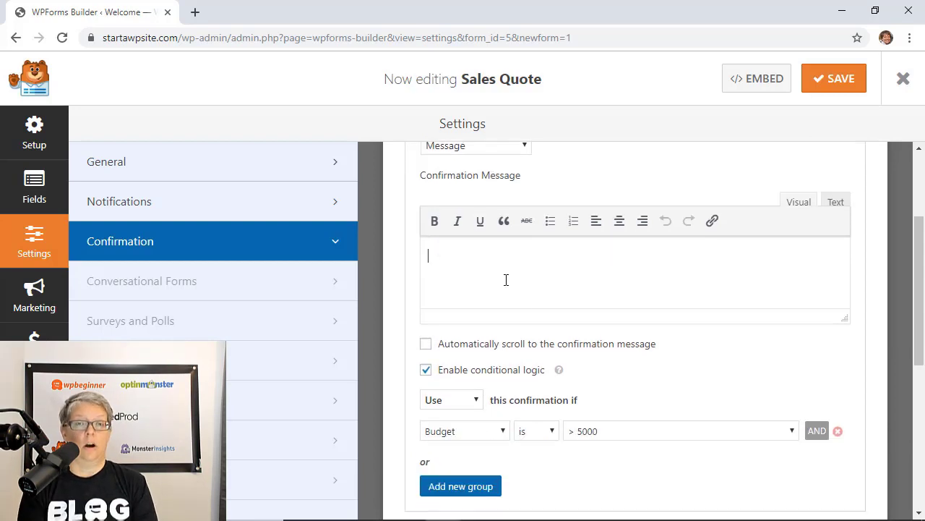
pyautogui.write('Thanks for filling out the form.')
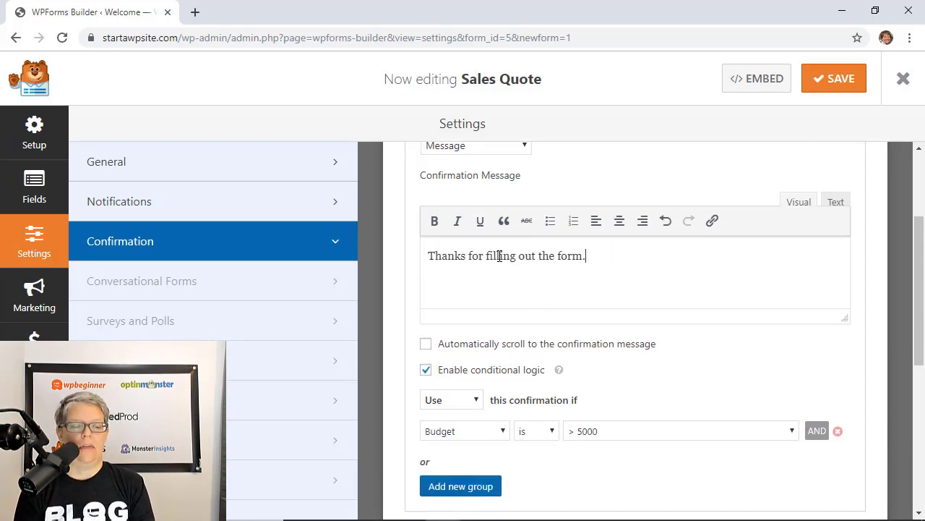
pyautogui.write(' Tammy with our Sales tea')
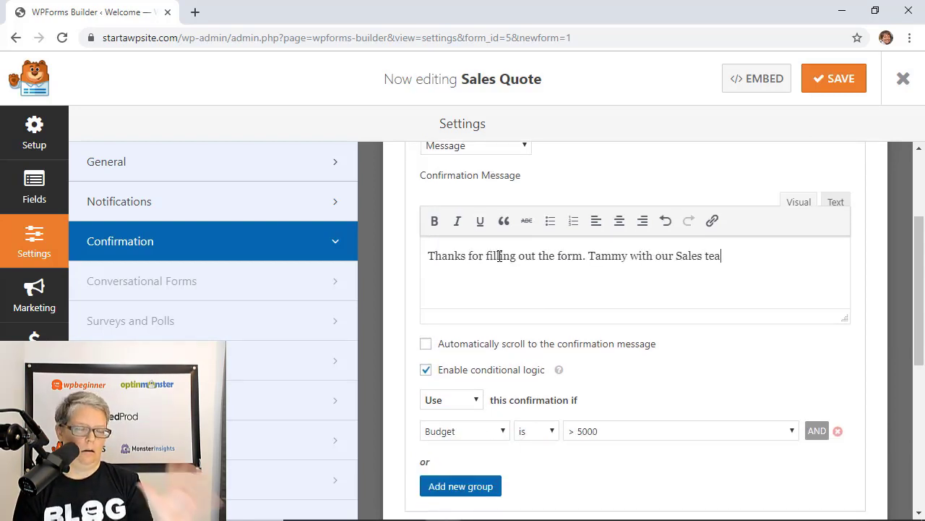
pyautogui.write('m will contact you within the next')
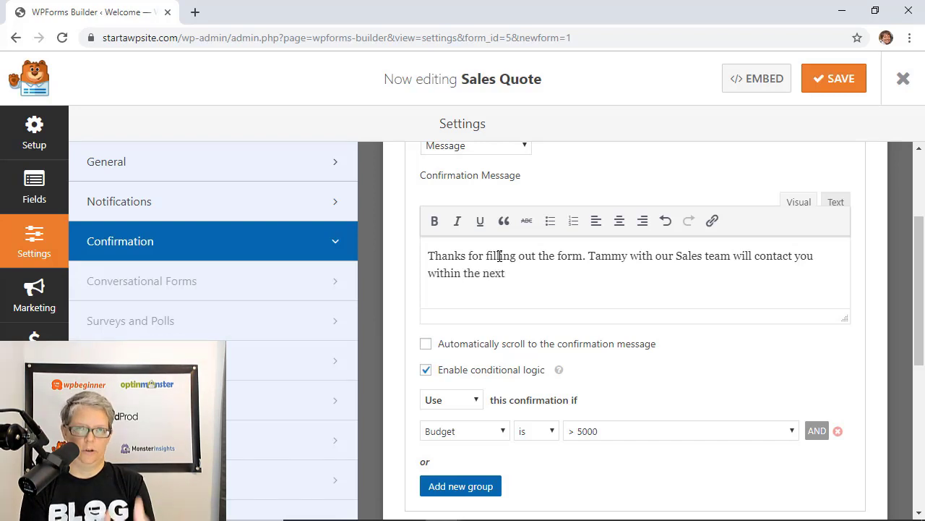
pyautogui.write(' 5 minutes to go over everything.')
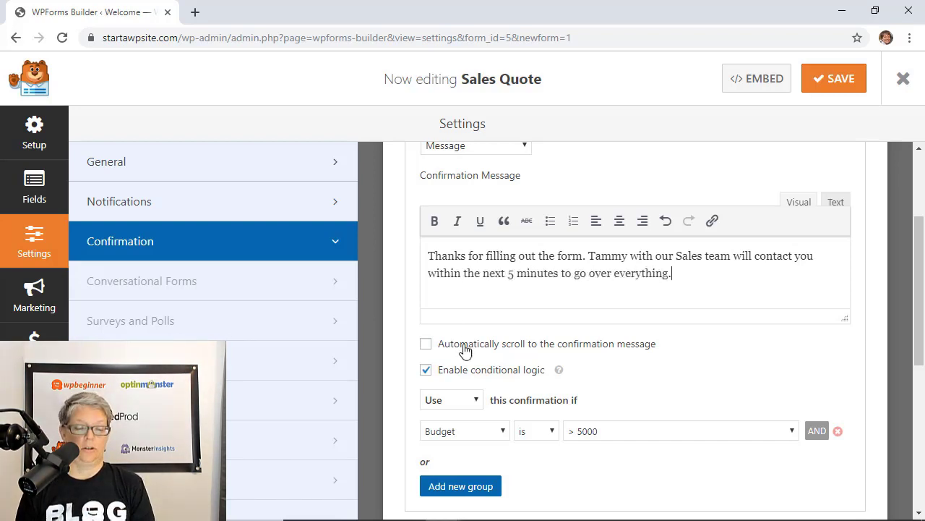
# Enable 'Automatically scroll to the confirmation message'
pyautogui.click(426, 345)
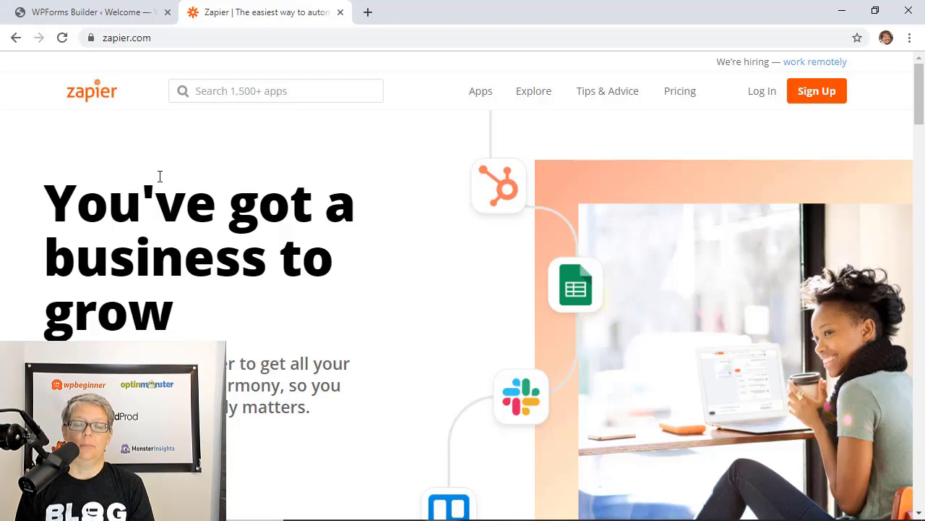
# Log in to Zapier with the account email address
pyautogui.click(759, 92)
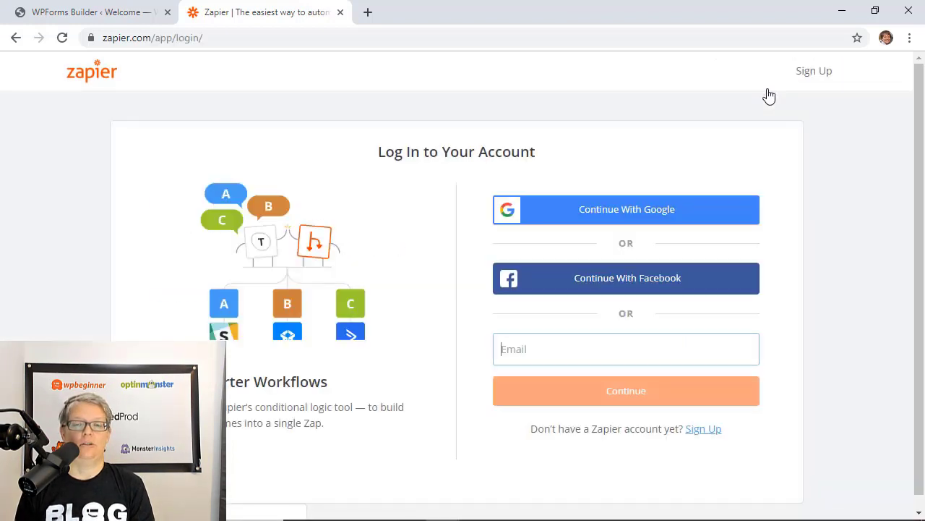
pyautogui.click(646, 393)
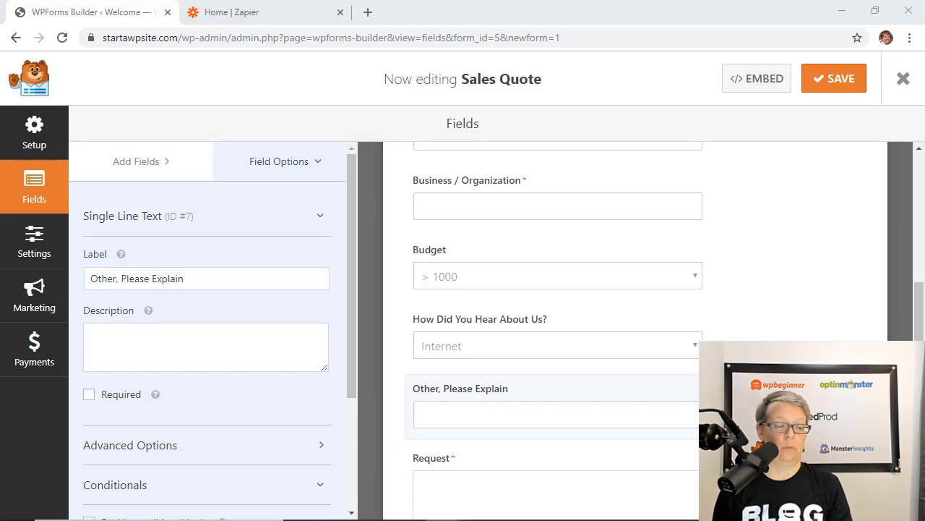
# Add a Dropdown above 'How Did You Hear About Us?' labelled 'I'm Inquiring About:'
pyautogui.click(136, 161)
pyautogui.click(118, 306)
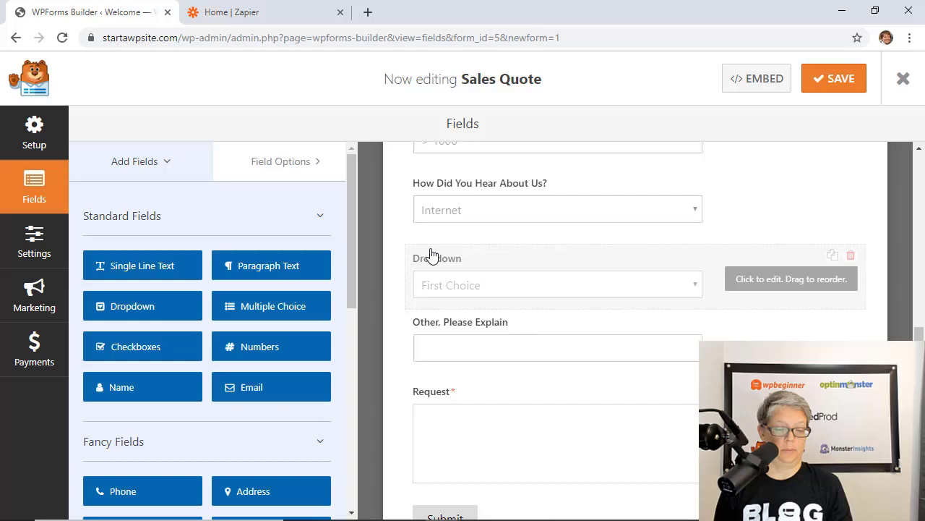
pyautogui.moveTo(431, 256); pyautogui.dragTo(433, 217)
pyautogui.tripleClick(84, 281)
pyautogui.write("I'm Inquiting ")
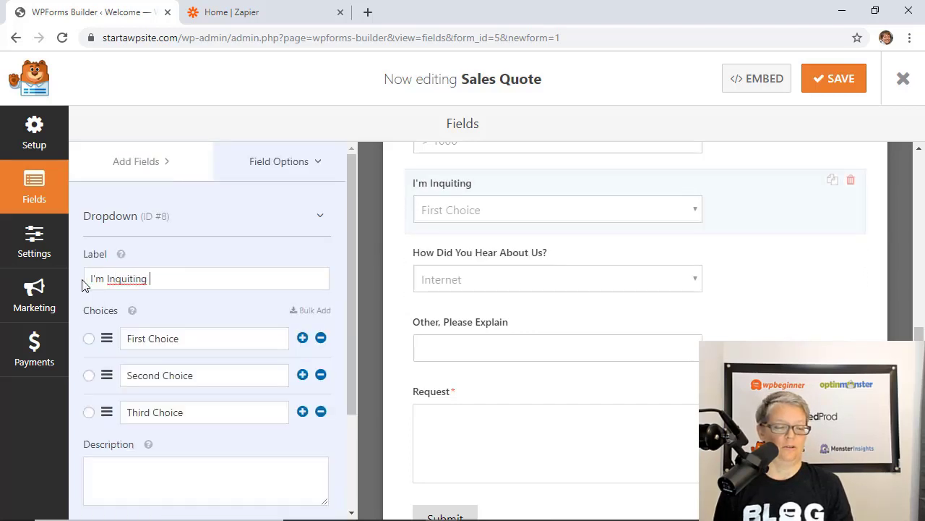
pyautogui.write('Also')
pyautogui.press('BackSpace')
pyautogui.press('BackSpace')
pyautogui.press('BackSpace')
pyautogui.press('BackSpace')
pyautogui.press('BackSpace')
pyautogui.press('BackSpace')
pyautogui.press('BackSpace')
pyautogui.press('BackSpace')
pyautogui.press('BackSpace')
pyautogui.press('BackSpace')
pyautogui.write('iring About:')
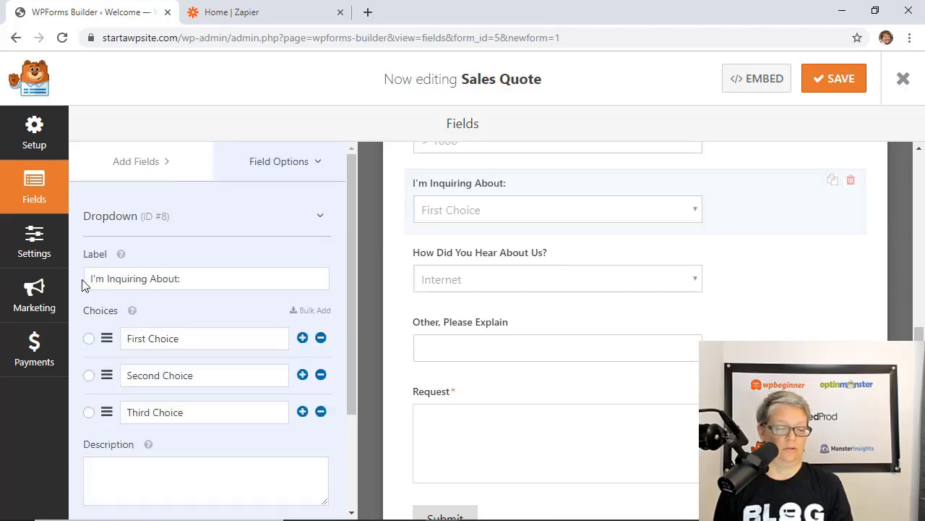
# Open bulk choice entry for the dropdown, view the preset choice lists, then hide them
pyautogui.scroll(-1, 166, 296)
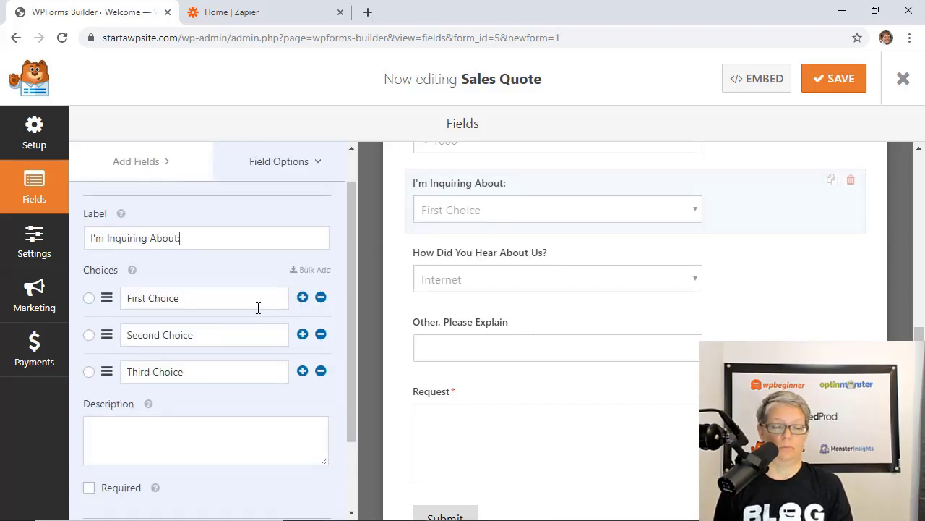
pyautogui.click(310, 272)
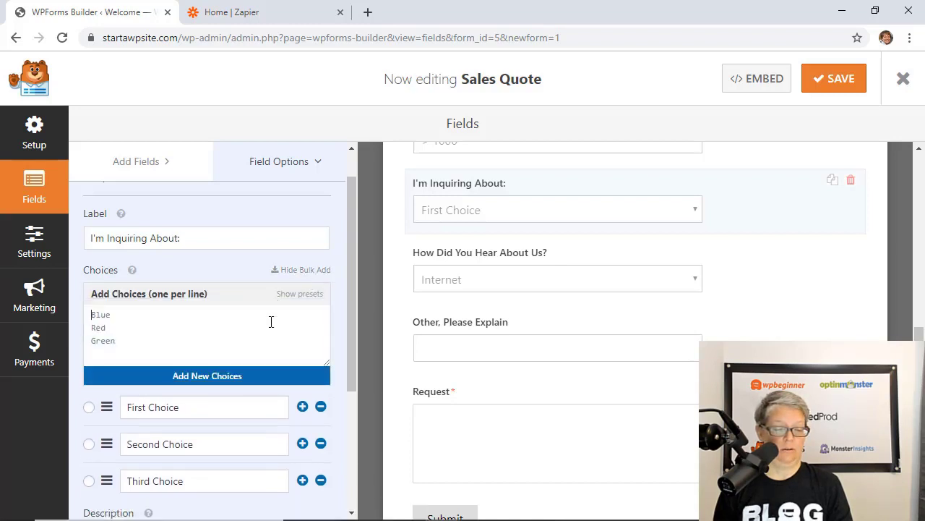
pyautogui.scroll(-1, 270, 322)
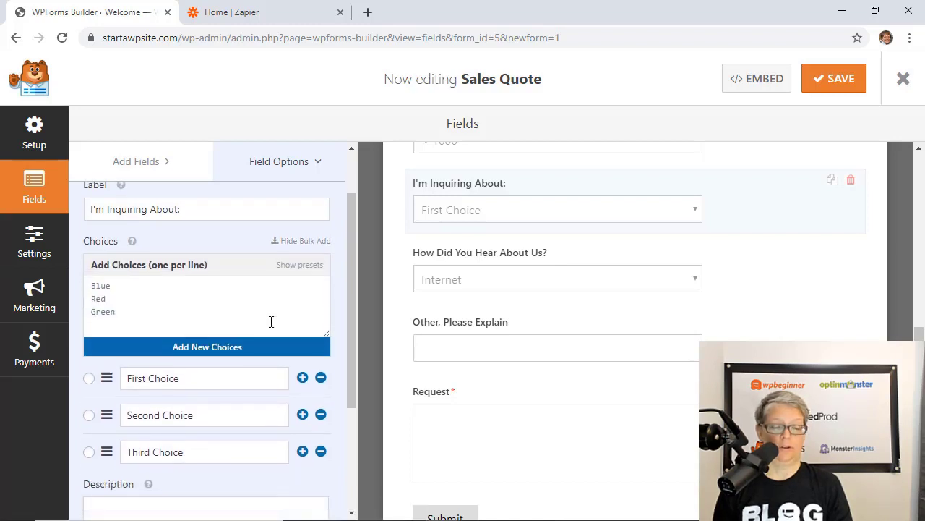
pyautogui.click(300, 265)
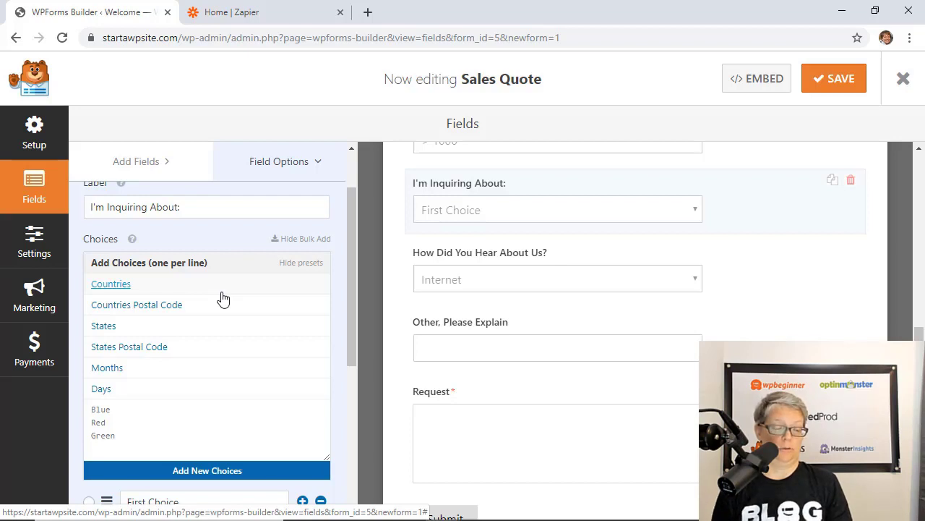
pyautogui.scroll(-1, 224, 298)
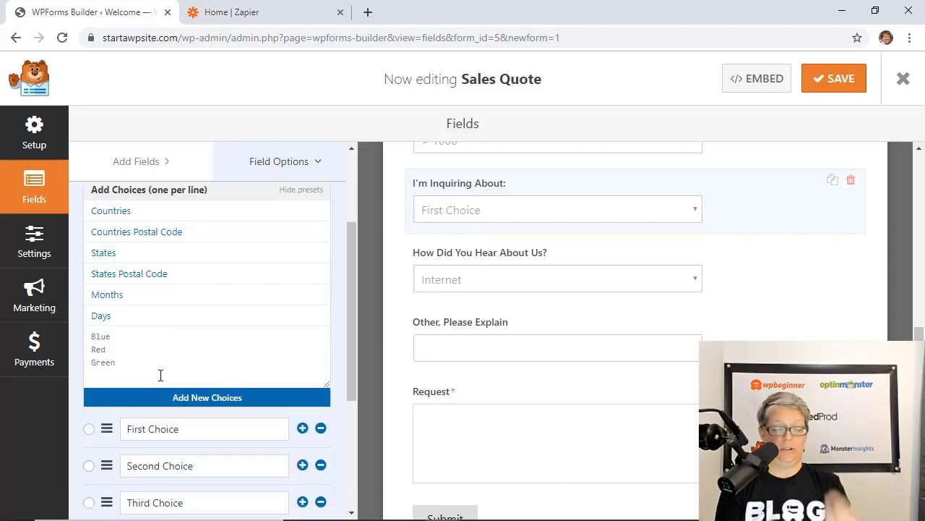
pyautogui.click(292, 191)
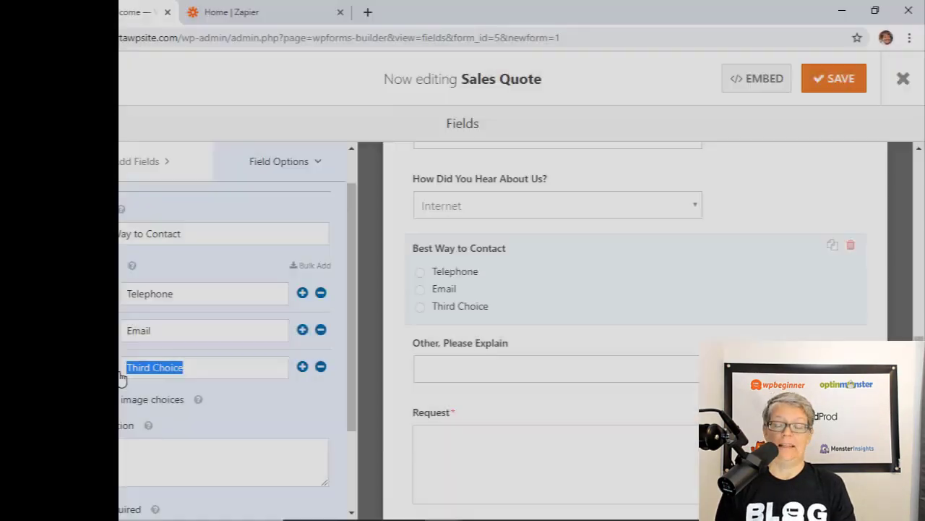
# Change the third Best Way to Contact choice to Text and enable Randomize Choices
pyautogui.write('Text')
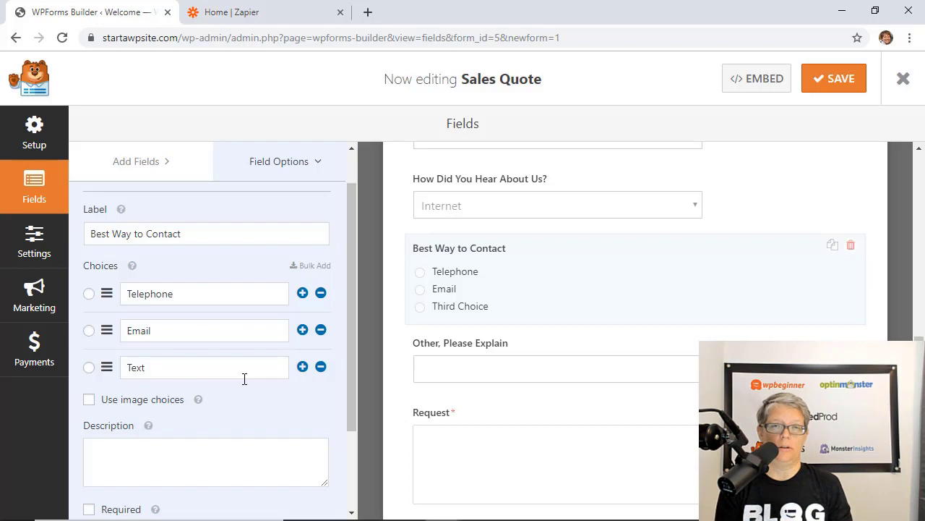
pyautogui.scroll(-3, 244, 378)
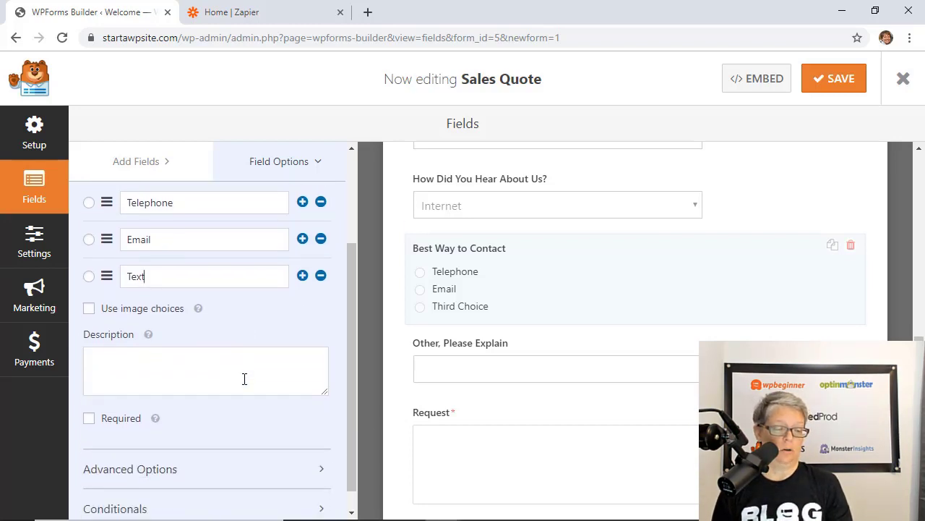
pyautogui.click(234, 445)
pyautogui.scroll(-2, 234, 444)
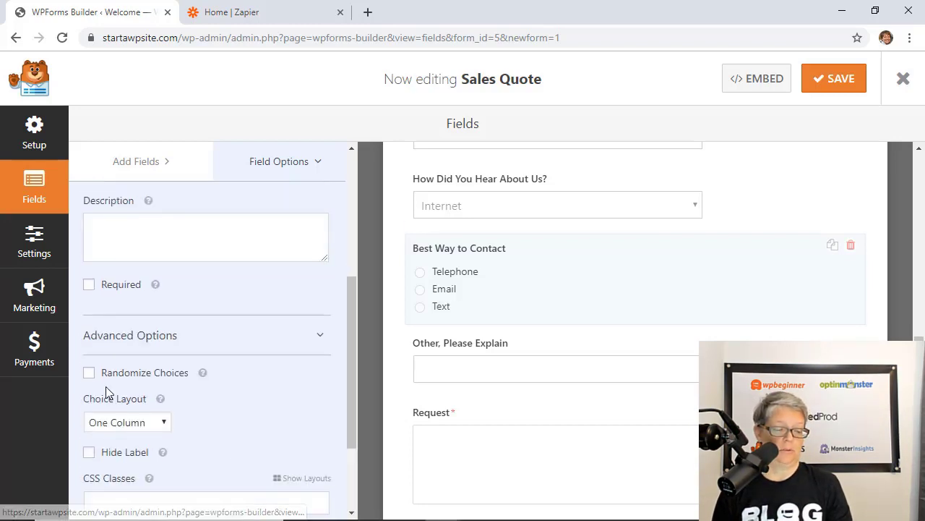
pyautogui.click(88, 373)
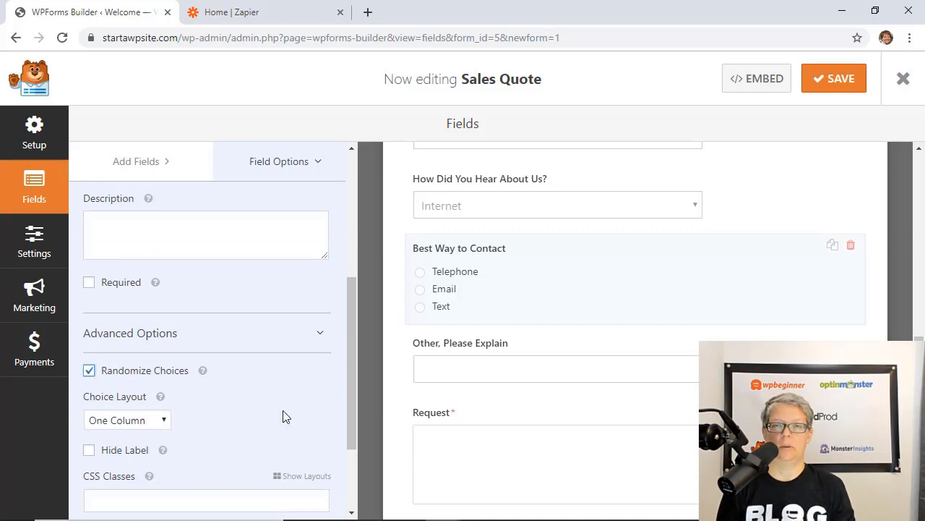
pyautogui.scroll(-1, 285, 416)
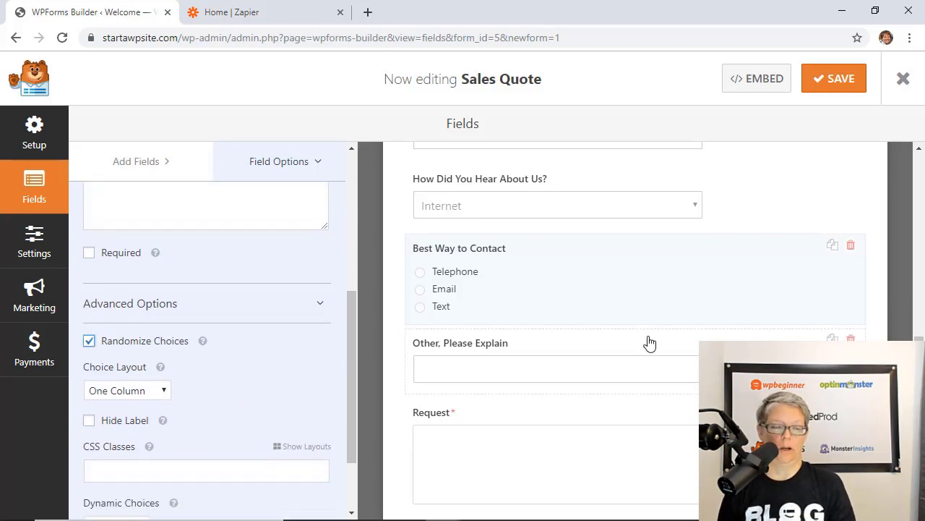
pyautogui.click(141, 161)
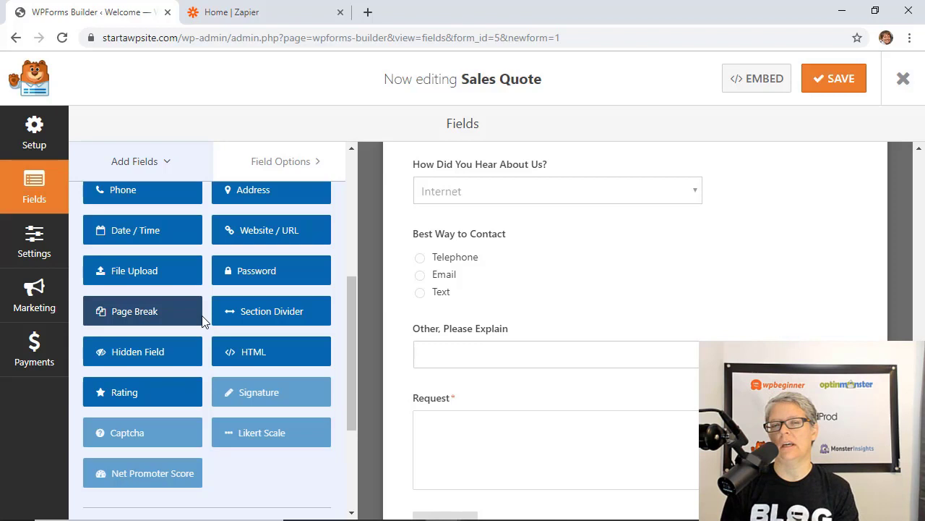
# Add a Hidden Field whose default value is the Referrer URL smart tag {url_referer}
pyautogui.click(154, 351)
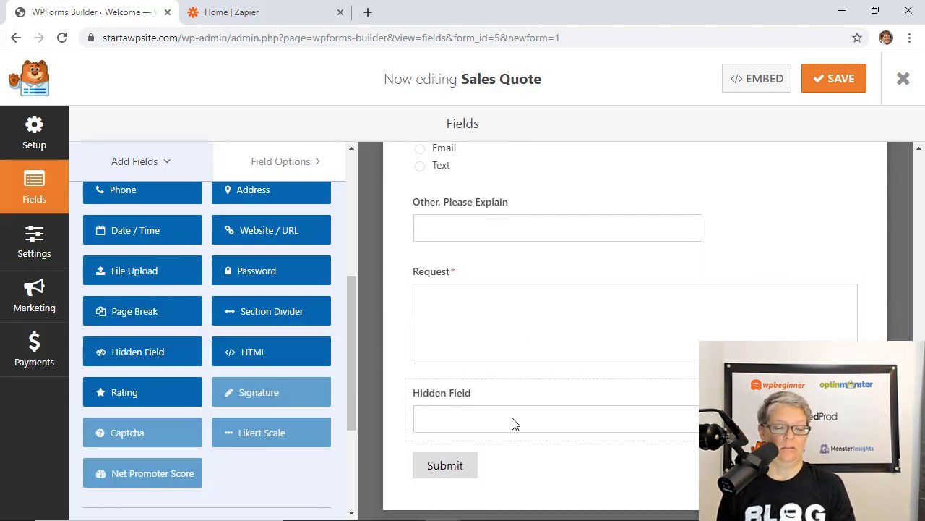
pyautogui.click(617, 420)
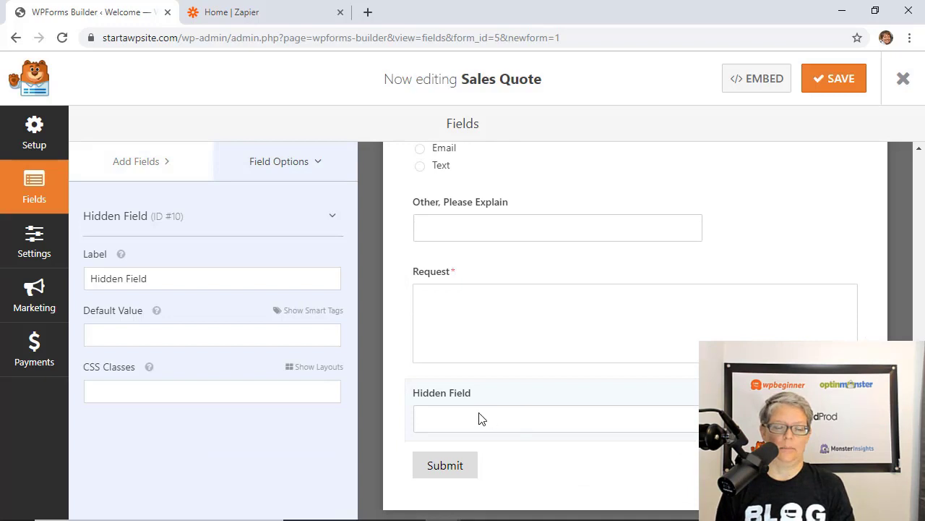
pyautogui.click(300, 314)
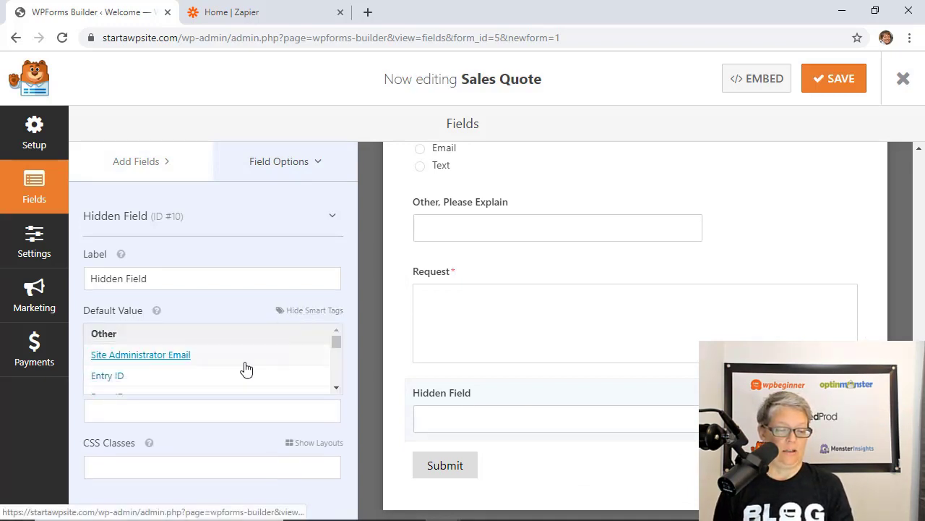
pyautogui.scroll(-3, 244, 368)
pyautogui.scroll(-3, 246, 369)
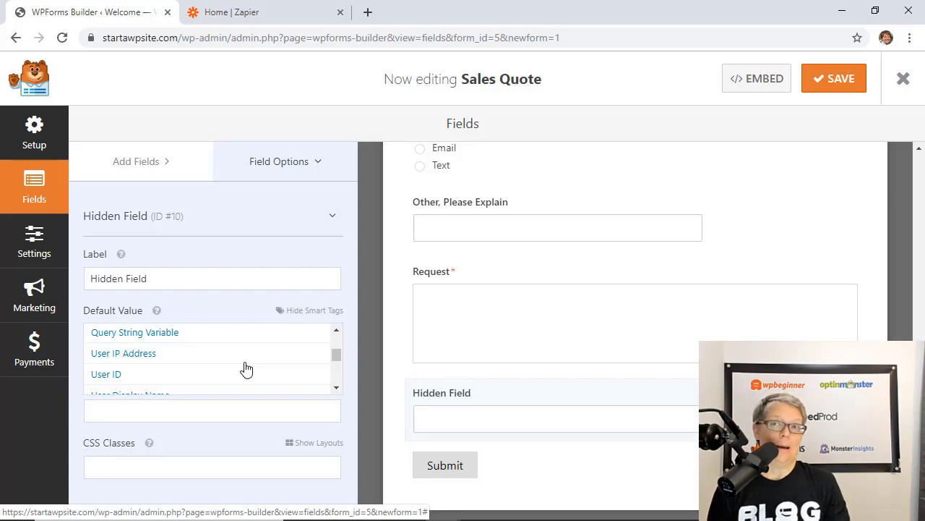
pyautogui.scroll(-5, 246, 369)
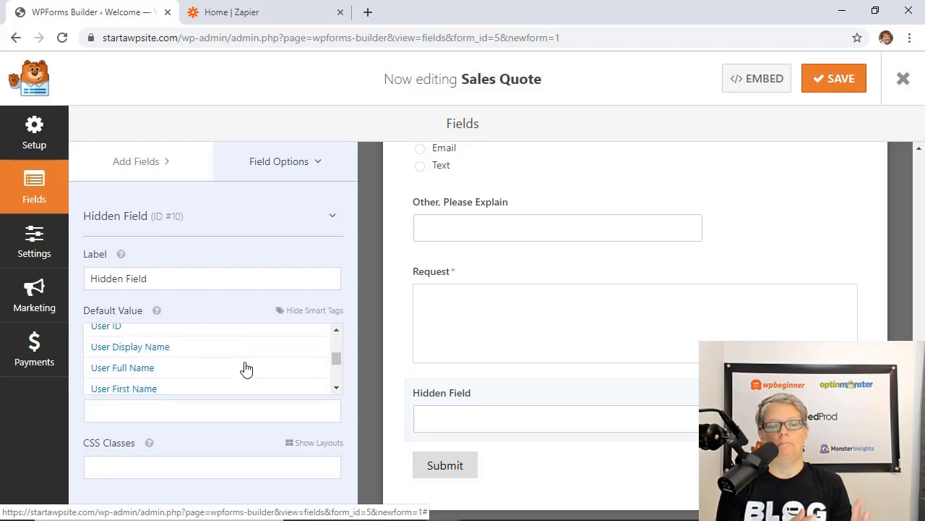
pyautogui.scroll(-4, 246, 369)
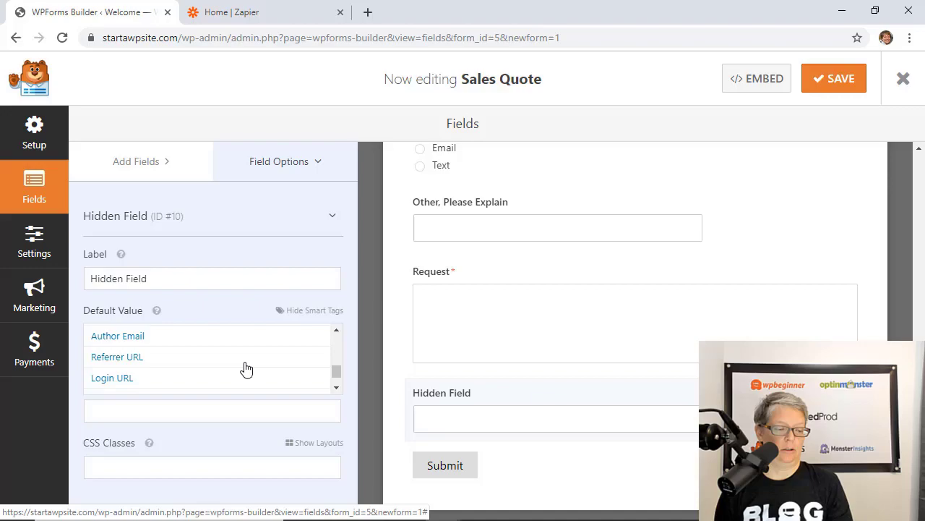
pyautogui.click(111, 358)
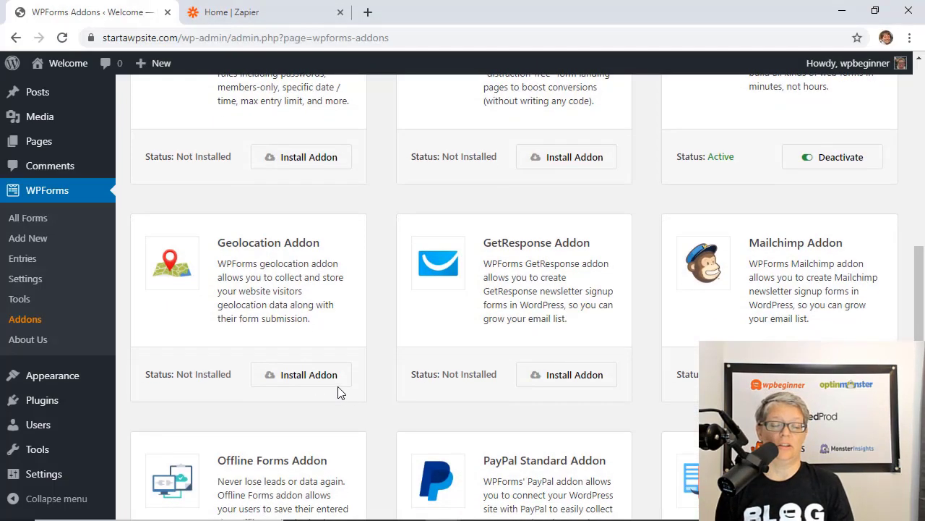
# Install the Geolocation addon, then toggle Disable User Details off and back on
pyautogui.click(298, 375)
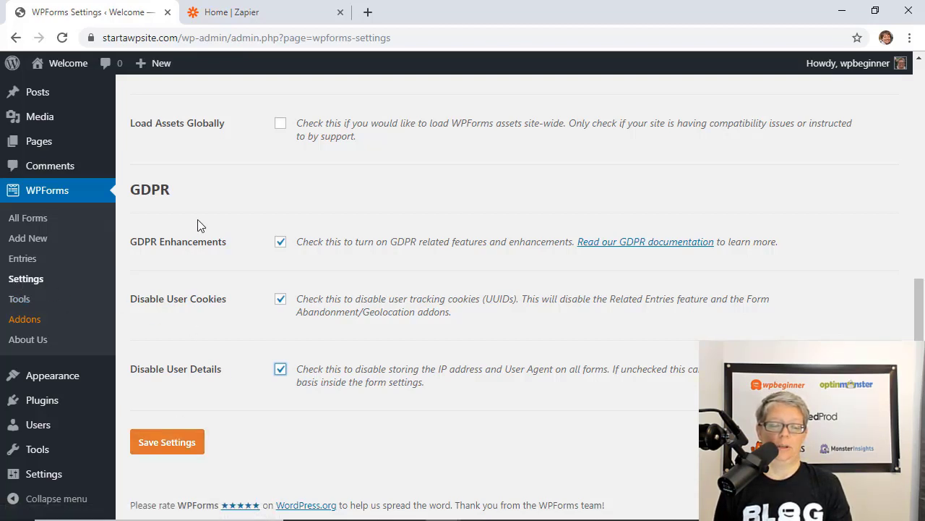
pyautogui.click(280, 368)
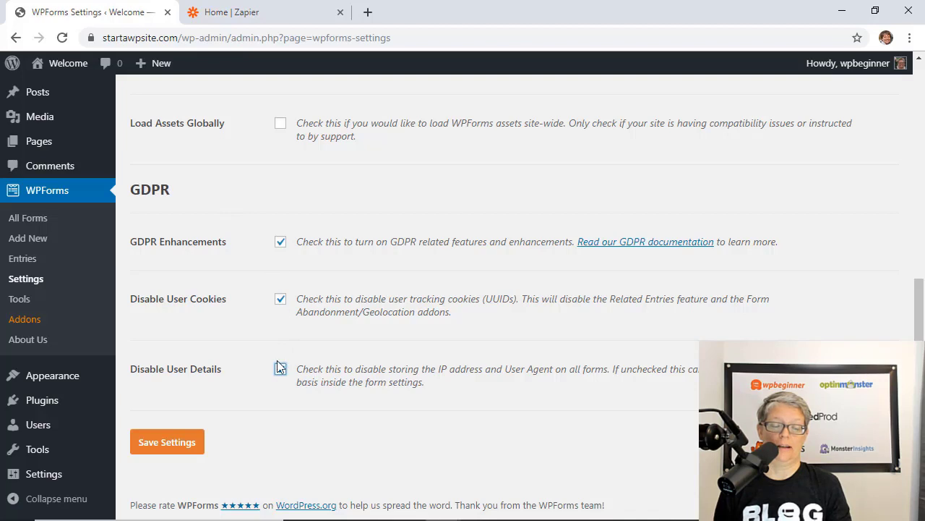
pyautogui.click(281, 369)
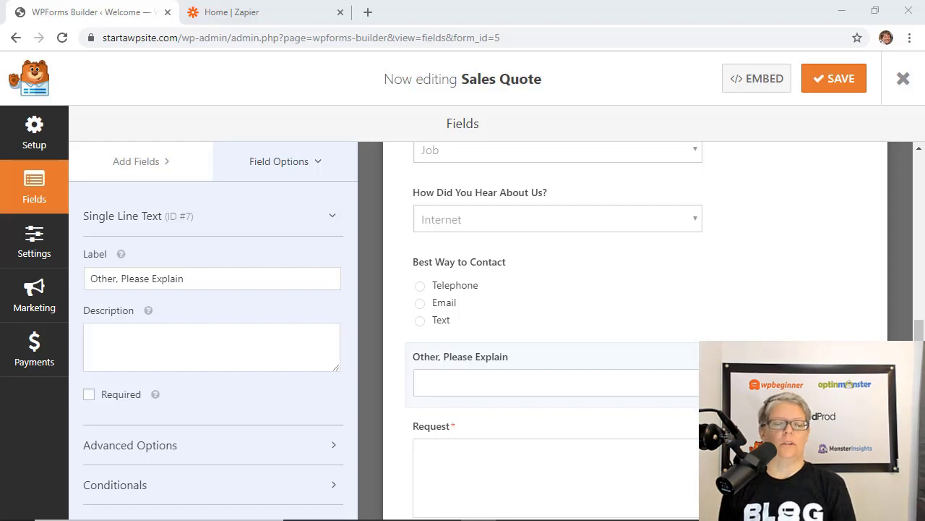
# Add a Checkboxes field 'Terms of Services' with the single choice 'I have read and agree to the Terms of Service Agreement listed below'
pyautogui.click(136, 161)
pyautogui.scroll(-2, 568, 326)
pyautogui.click(149, 347)
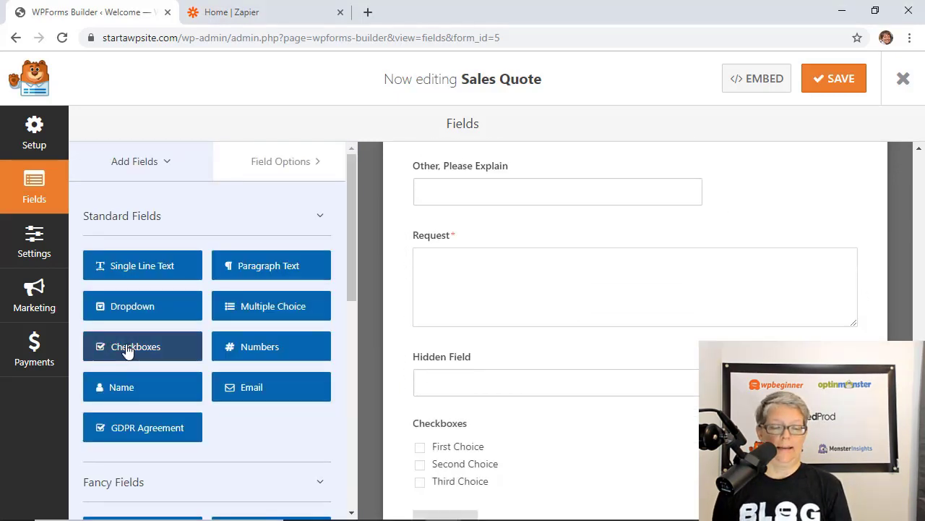
pyautogui.doubleClick(112, 278)
pyautogui.write('Terms of Services')
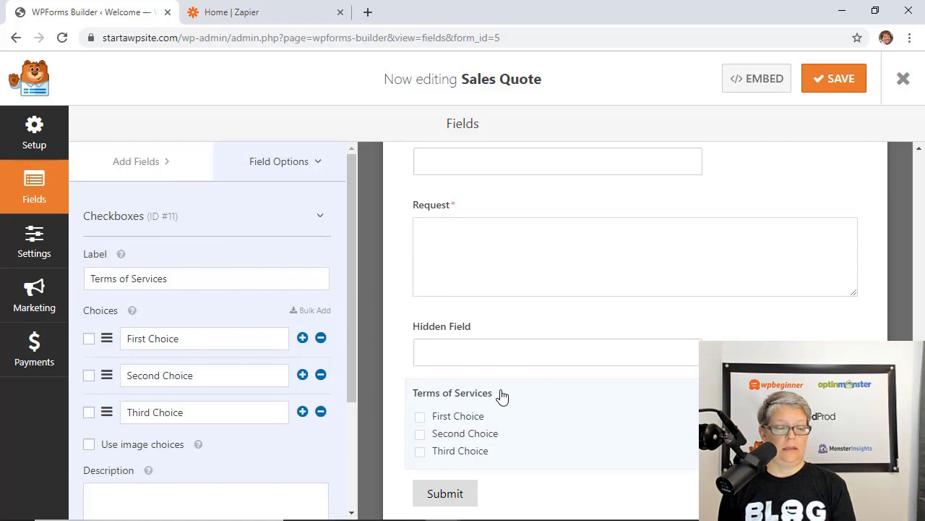
pyautogui.click(320, 338)
pyautogui.click(320, 339)
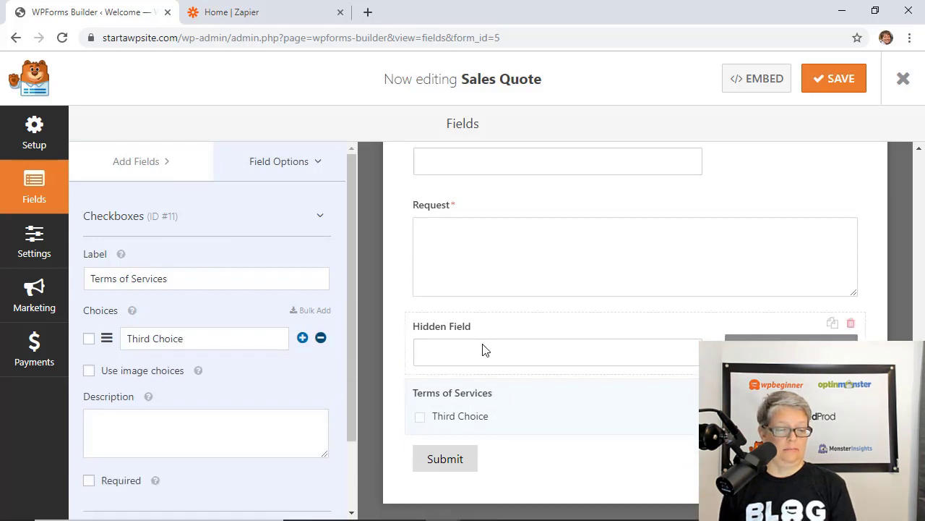
pyautogui.tripleClick(200, 337)
pyautogui.write('I have read and agree to the Terms of Servic')
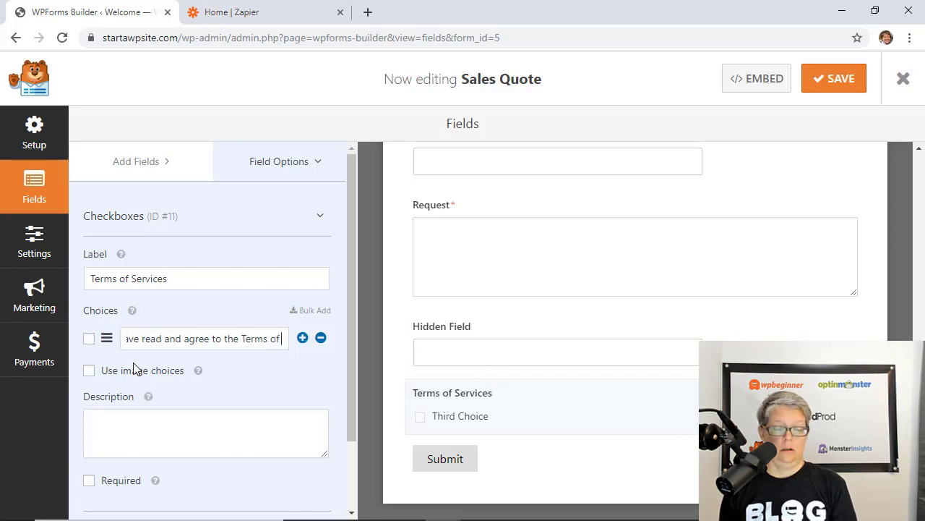
pyautogui.write('e Agreement listed below')
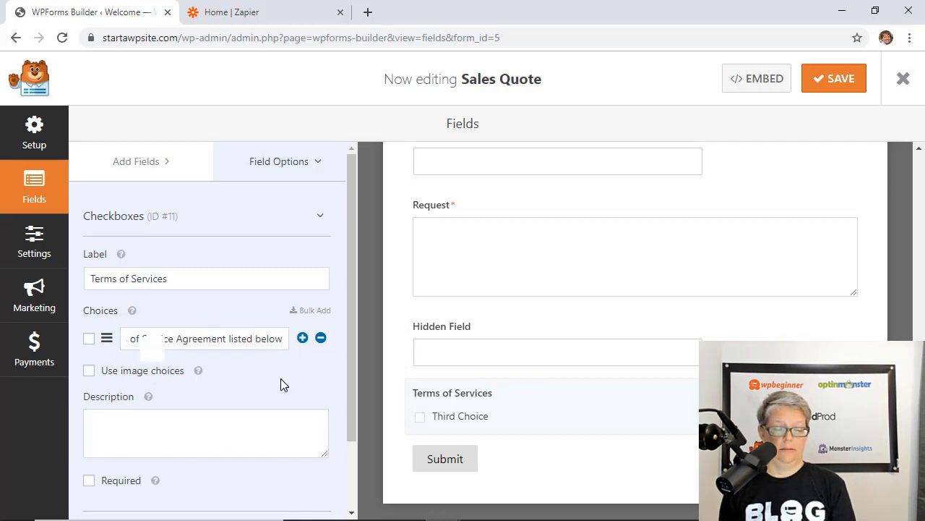
pyautogui.scroll(-2, 280, 378)
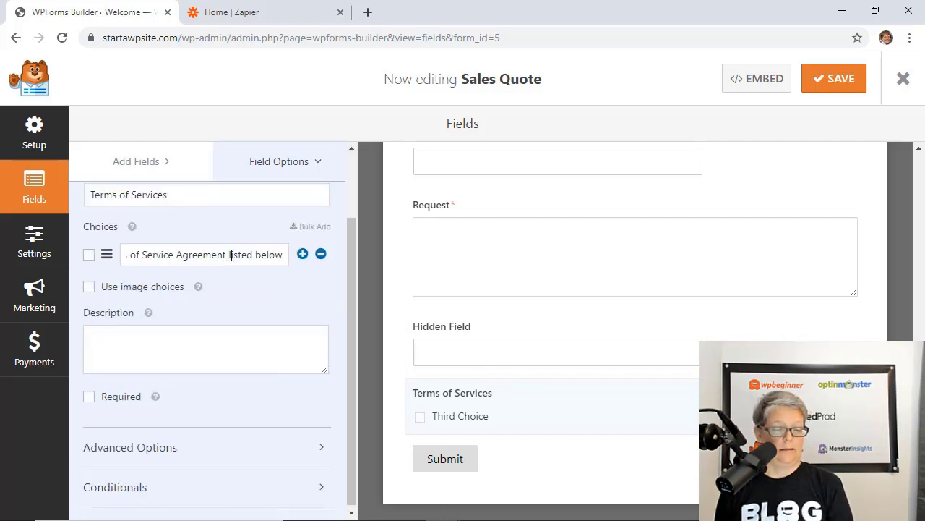
pyautogui.click(244, 385)
# Make it required, paste the terms as its description, and enable Disclaimer / Terms of Service Display
pyautogui.click(89, 397)
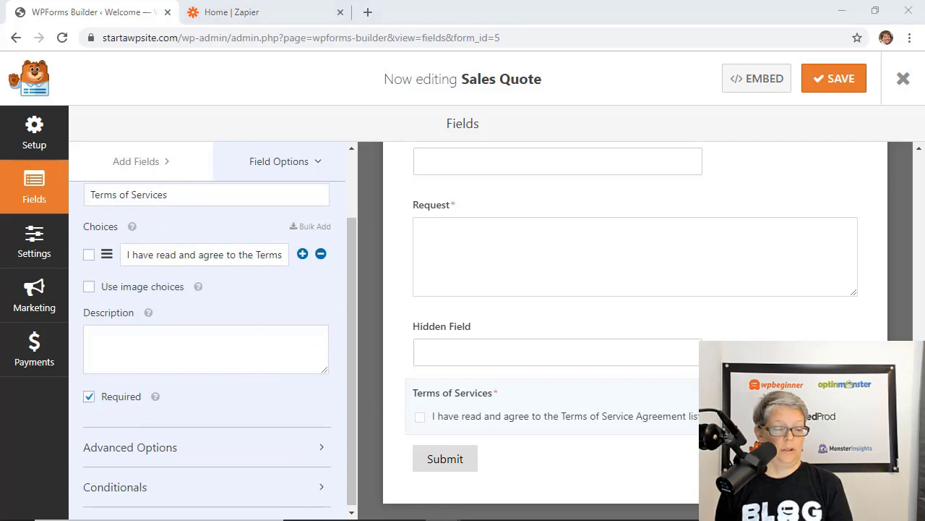
pyautogui.click(148, 353)
pyautogui.hotkey('ctrl', 'v')
pyautogui.scroll(-1, 479, 439)
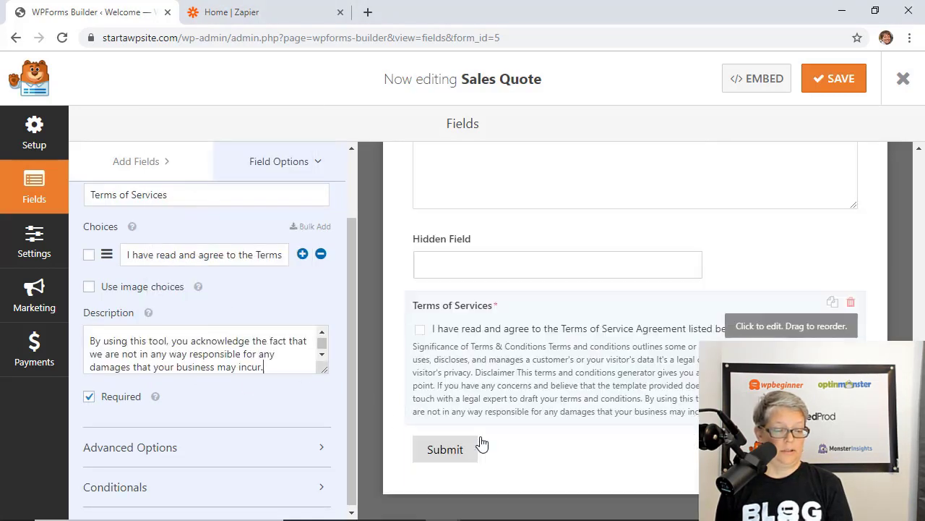
pyautogui.click(246, 444)
pyautogui.scroll(-5, 244, 463)
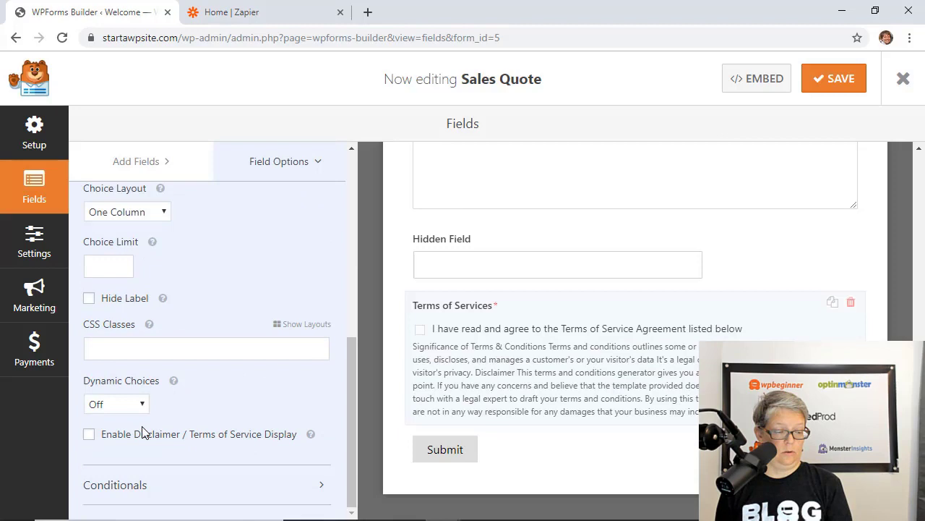
pyautogui.click(144, 434)
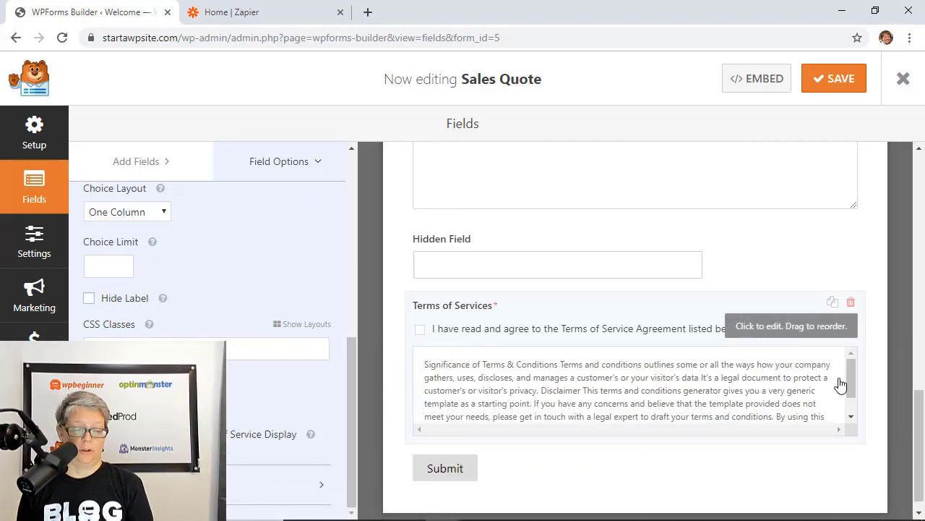
pyautogui.moveTo(848, 376); pyautogui.dragTo(845, 352)
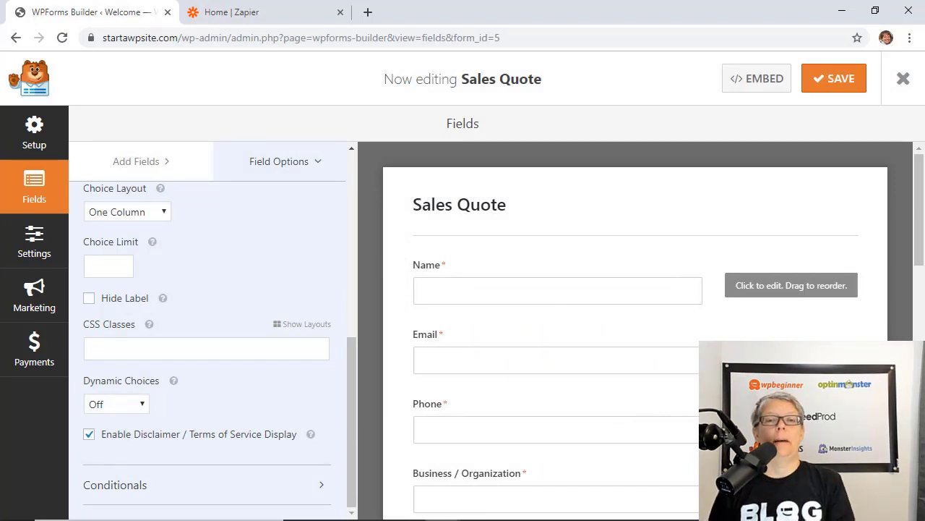
# Leave the builder and install the PayPal Standard addon from WPForms Addons
pyautogui.click(40, 353)
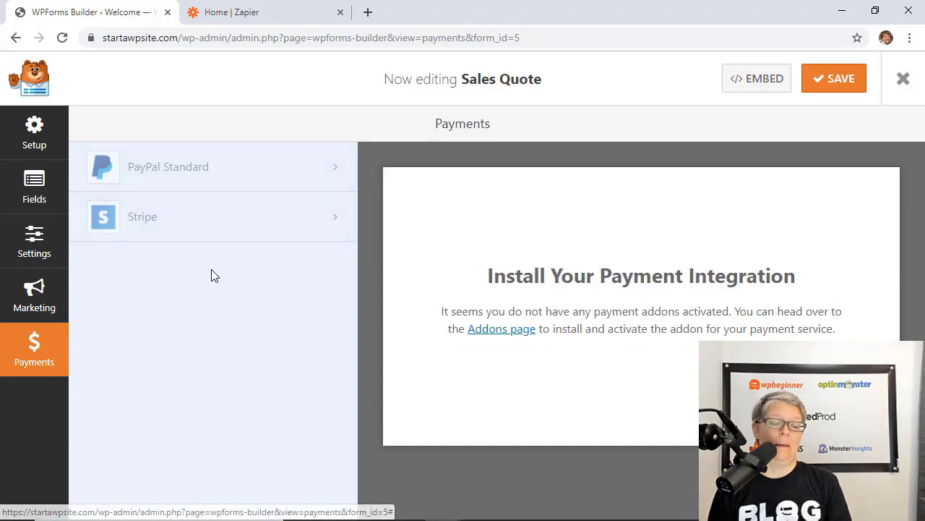
pyautogui.click(903, 90)
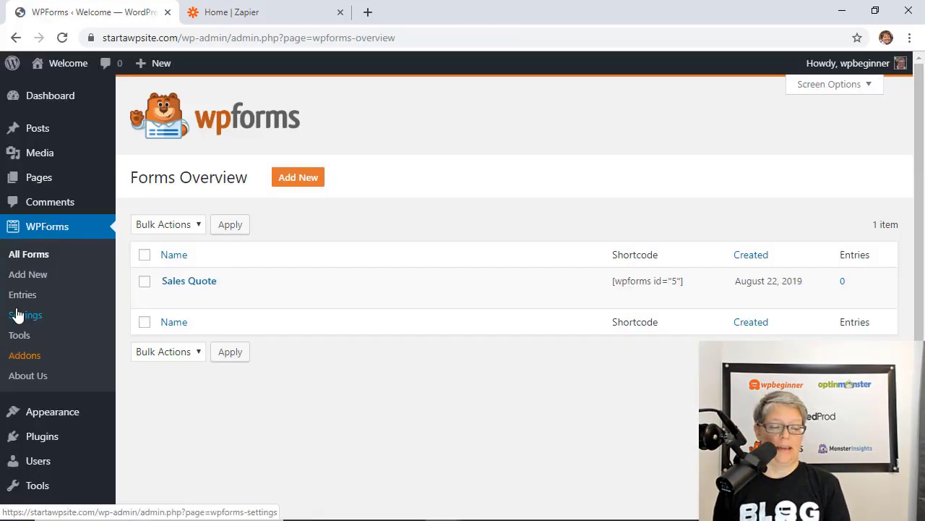
pyautogui.click(20, 363)
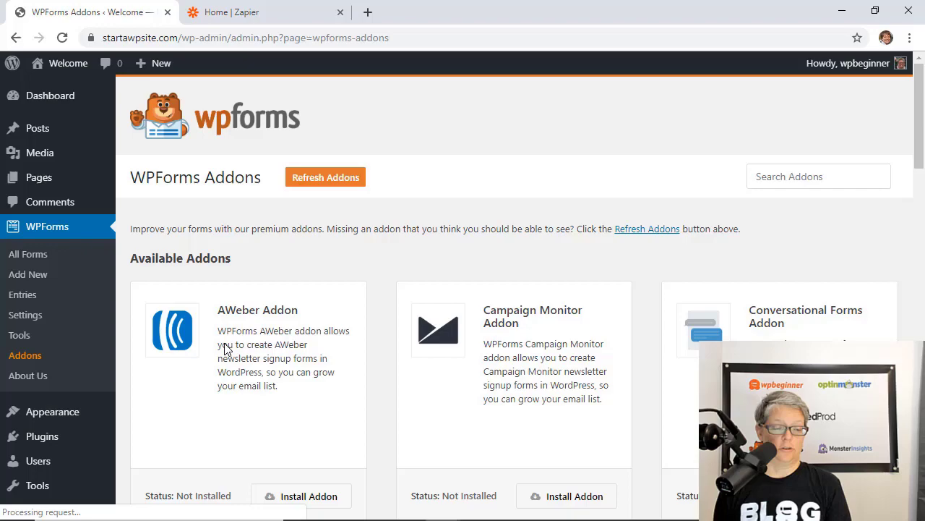
pyautogui.scroll(-10, 324, 362)
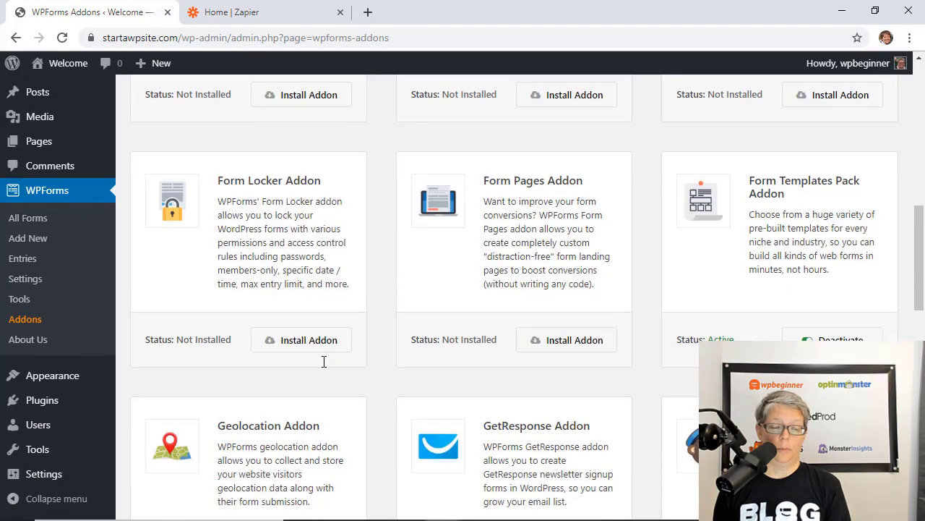
pyautogui.scroll(-5, 323, 361)
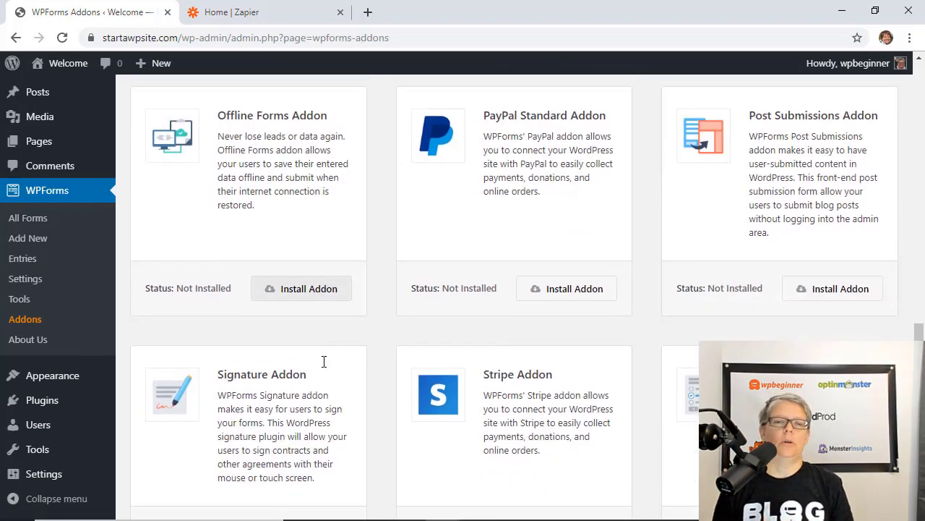
pyautogui.click(578, 282)
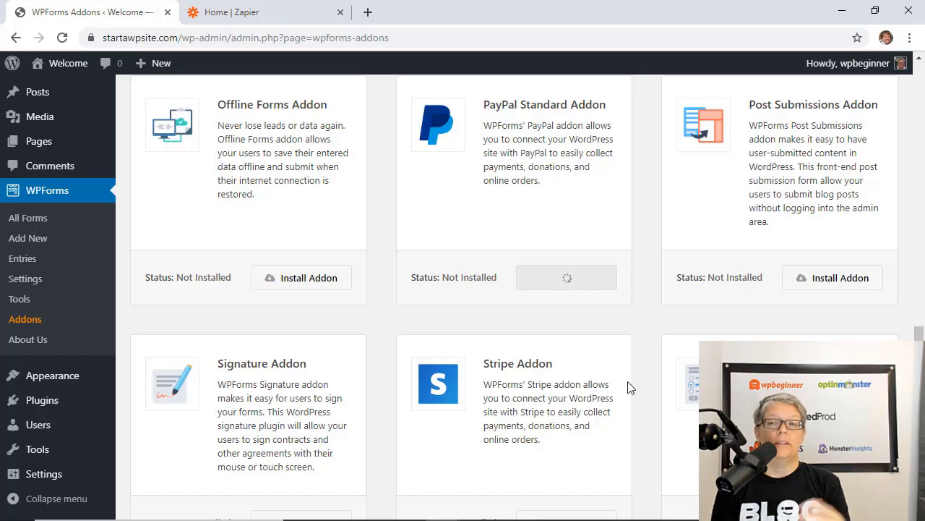
pyautogui.scroll(-2, 553, 411)
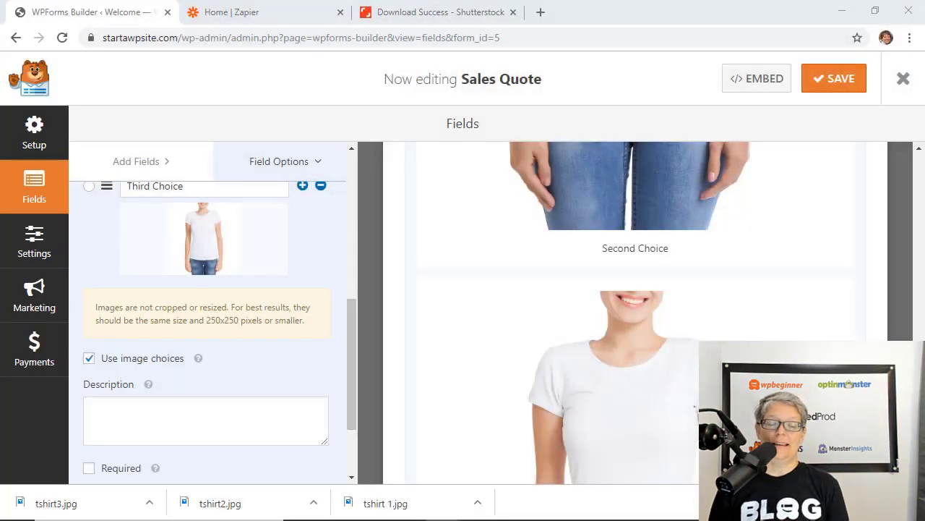
# Scroll through the Sales Quote form's fields in the builder
pyautogui.scroll(8, 603, 355)
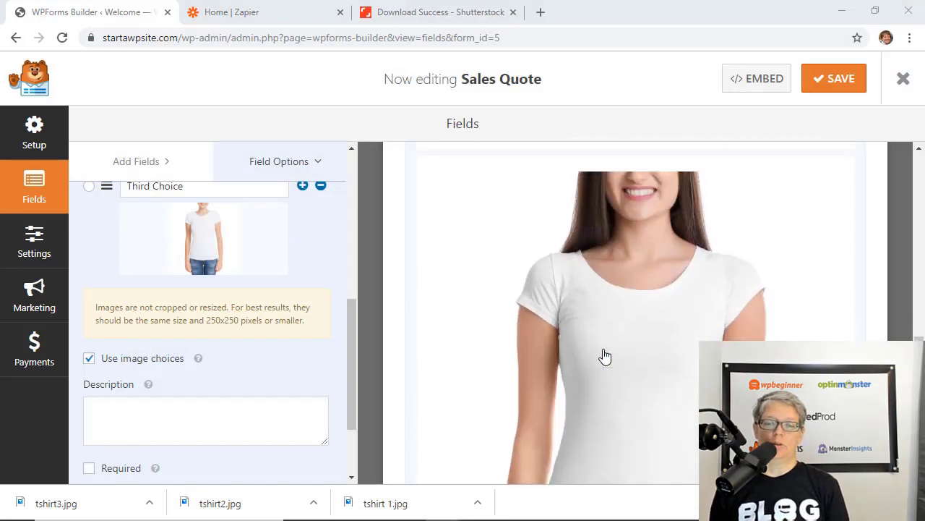
pyautogui.scroll(-5, 603, 355)
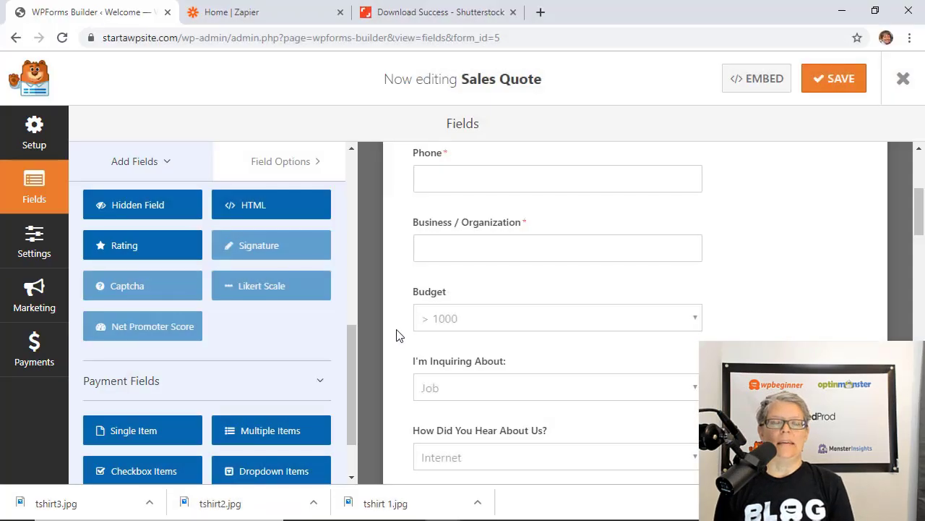
pyautogui.scroll(1, 396, 335)
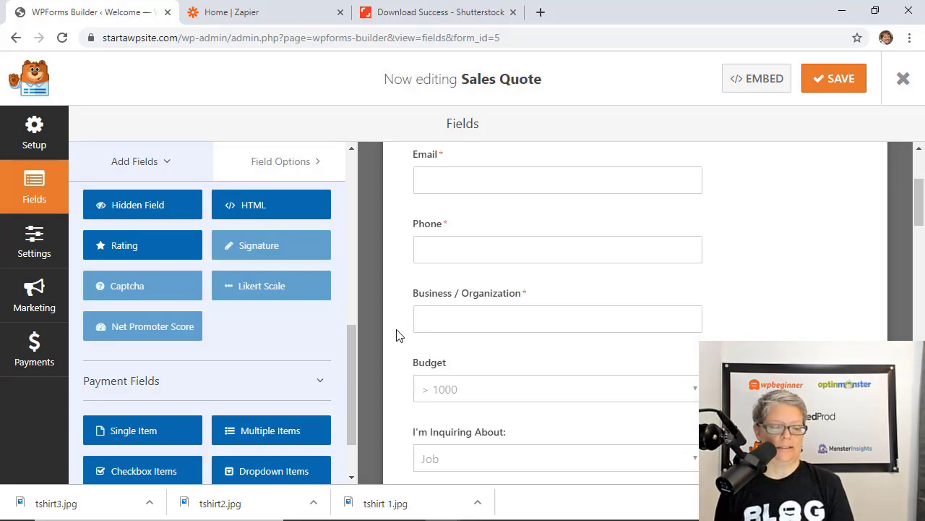
# Add a Single Line Text field labelled Zip Code to the form
pyautogui.click(396, 335)
pyautogui.scroll(-4, 487, 353)
pyautogui.click(149, 159)
pyautogui.click(145, 265)
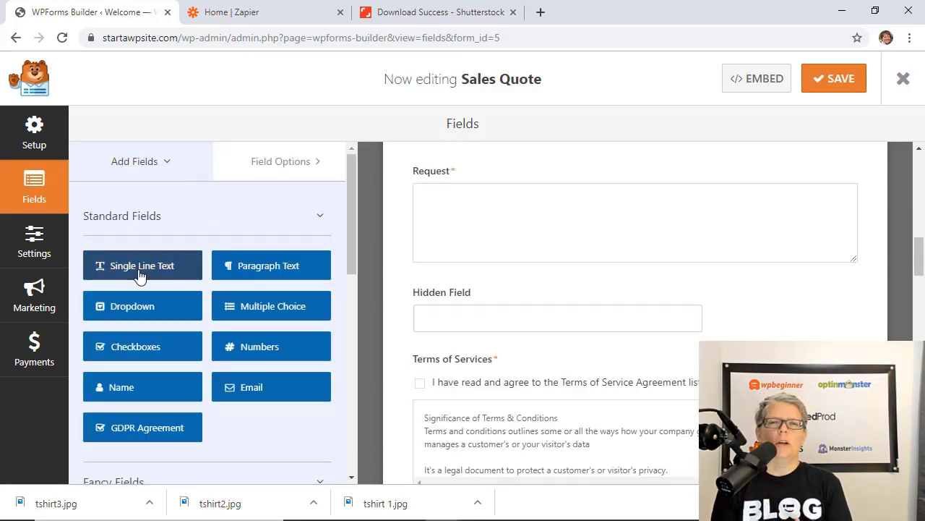
pyautogui.click(429, 349)
pyautogui.tripleClick(185, 279)
pyautogui.write('Z')
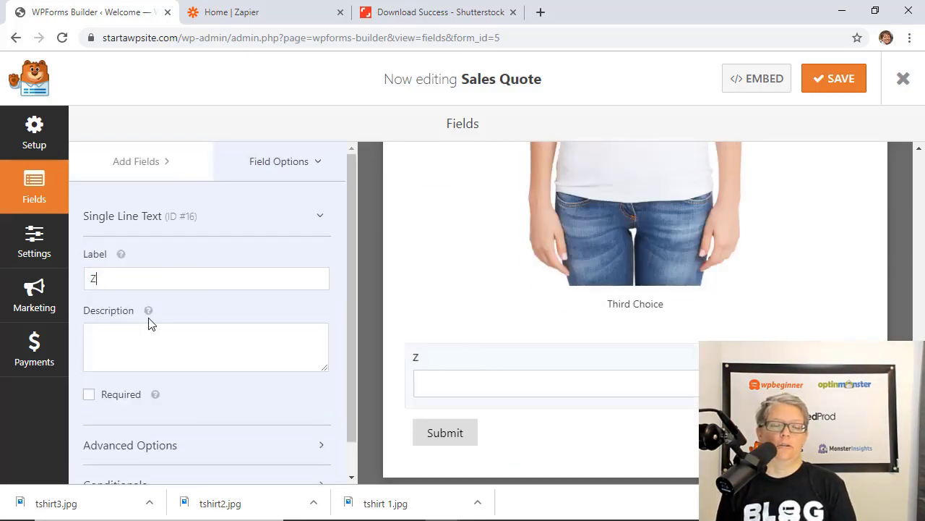
pyautogui.write('ip Code')
# Set the Zip Code field's input mask to 99999
pyautogui.scroll(-1, 188, 405)
pyautogui.click(200, 405)
pyautogui.scroll(-4, 174, 420)
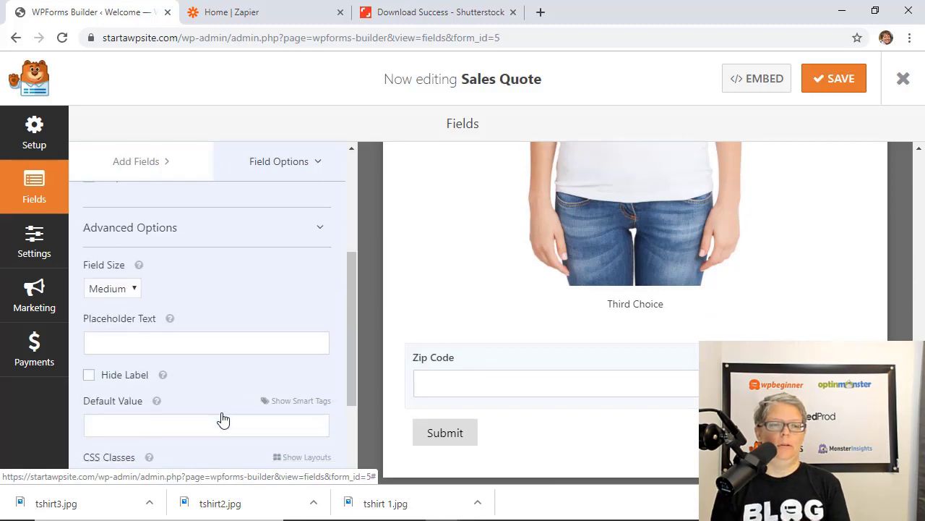
pyautogui.click(209, 402)
pyautogui.write('99999')
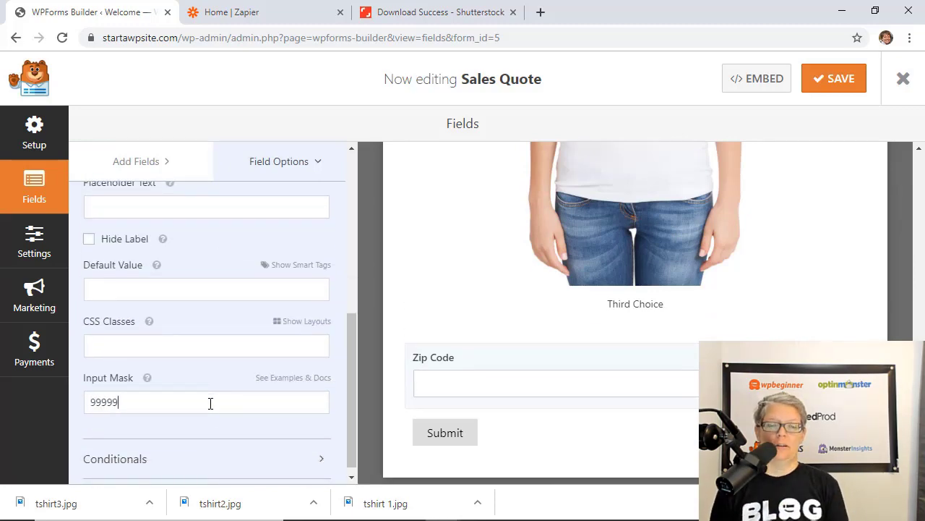
pyautogui.press('Return')
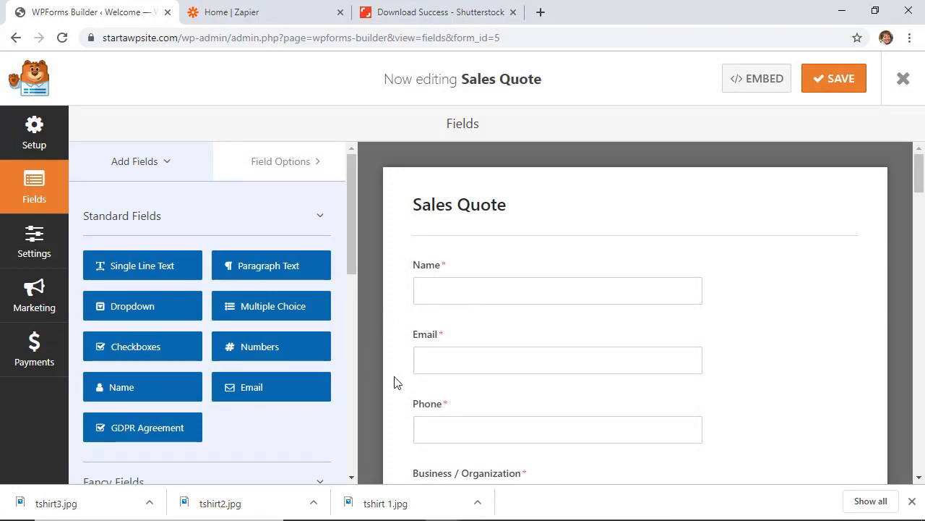
# Look over the reCAPTCHA settings, then open the Export tab in WPForms Tools
pyautogui.scroll(-1, 420, 381)
pyautogui.scroll(-5, 227, 407)
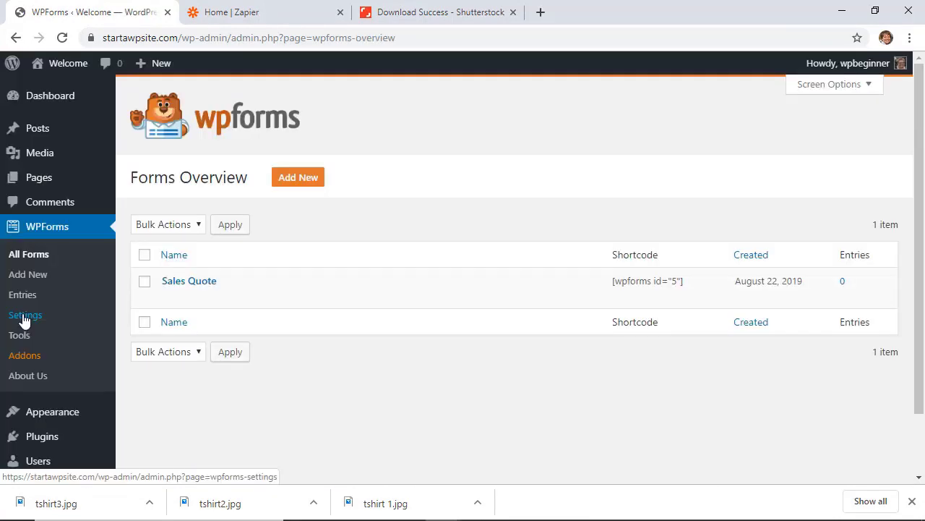
pyautogui.click(25, 315)
pyautogui.click(252, 185)
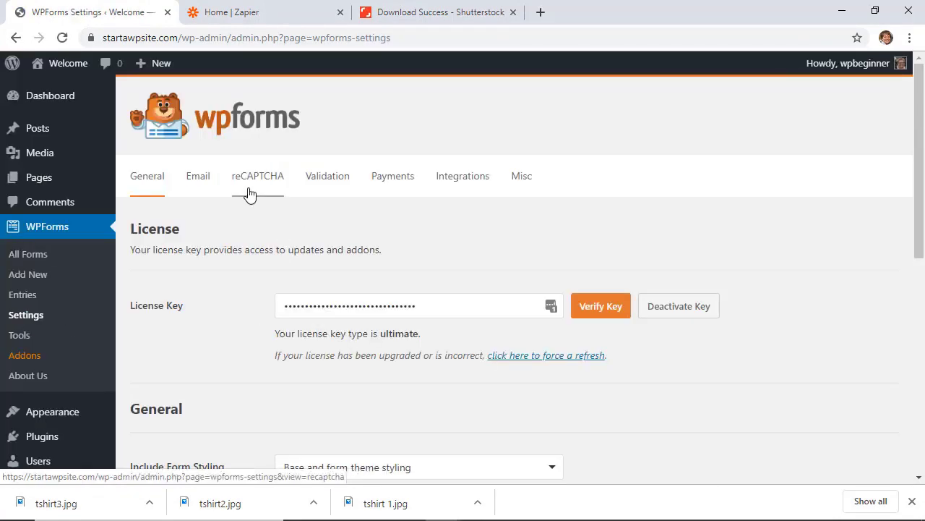
pyautogui.scroll(-1, 288, 276)
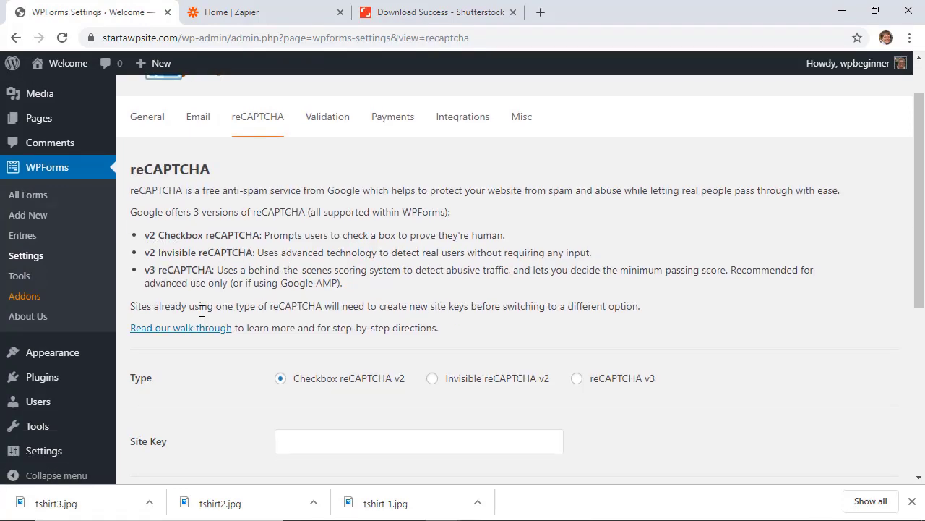
pyautogui.scroll(-1, 201, 310)
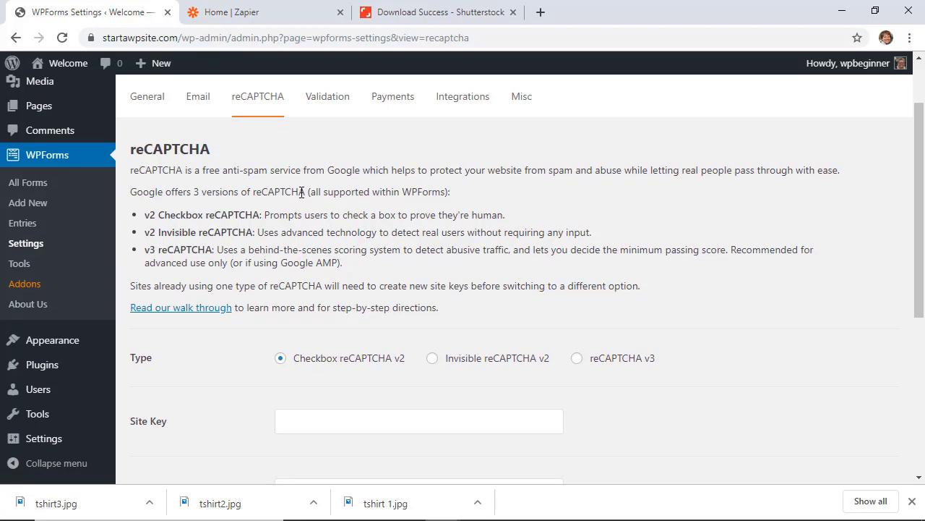
pyautogui.scroll(-1, 253, 267)
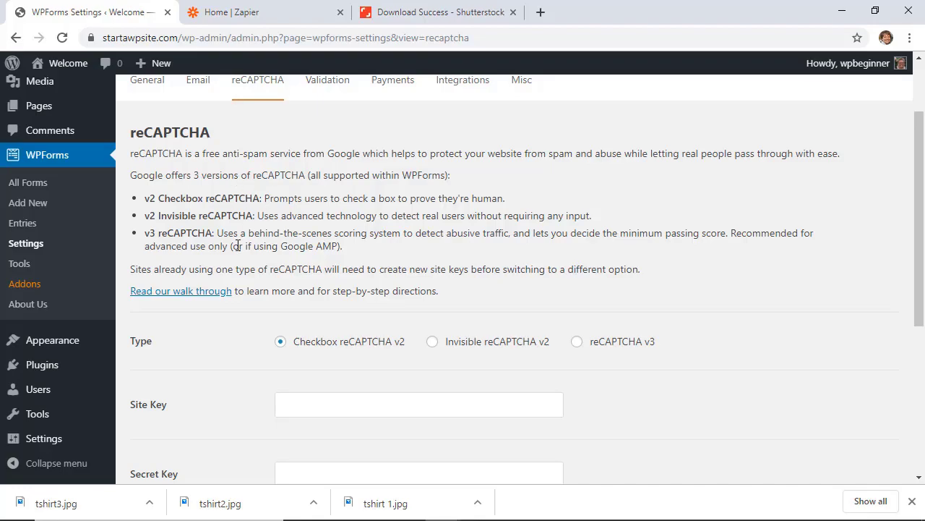
pyautogui.scroll(-2, 238, 241)
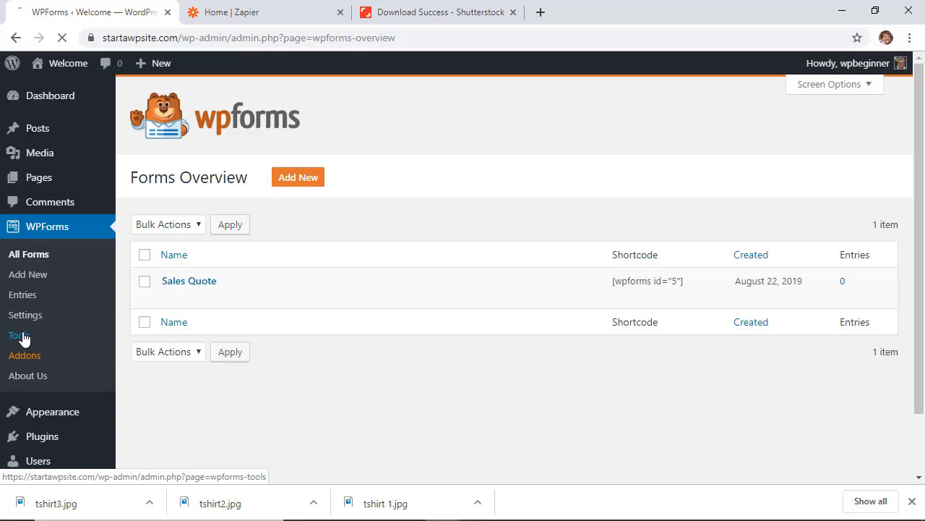
pyautogui.click(21, 335)
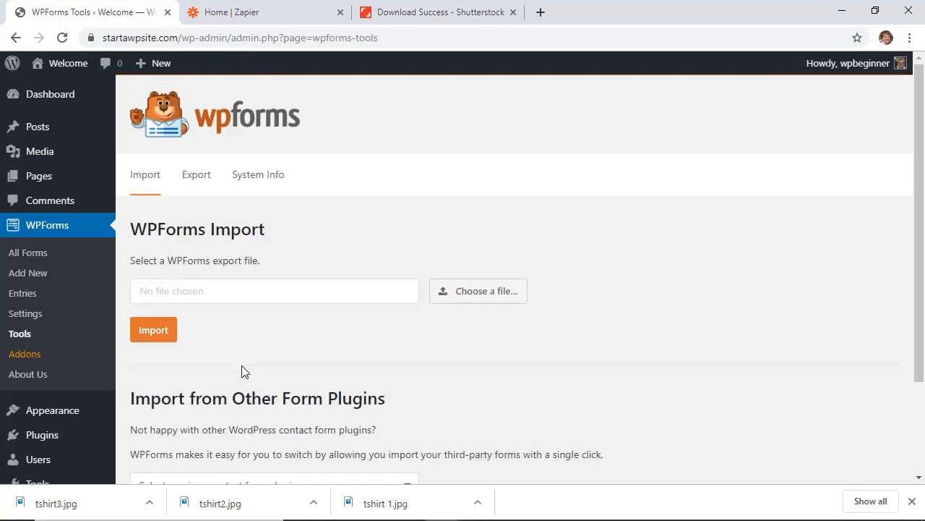
pyautogui.click(196, 173)
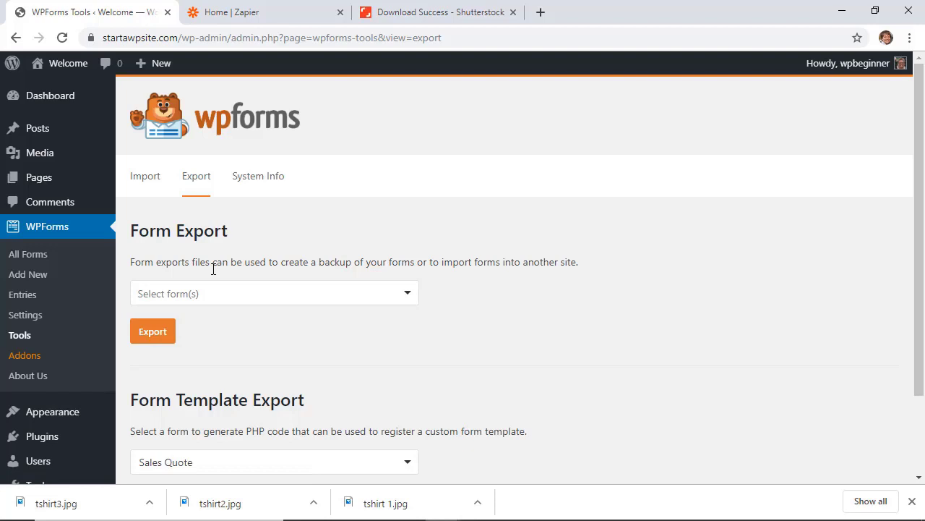
# Open All Forms to see the Sales Quote form in the Forms Overview
pyautogui.click(32, 254)
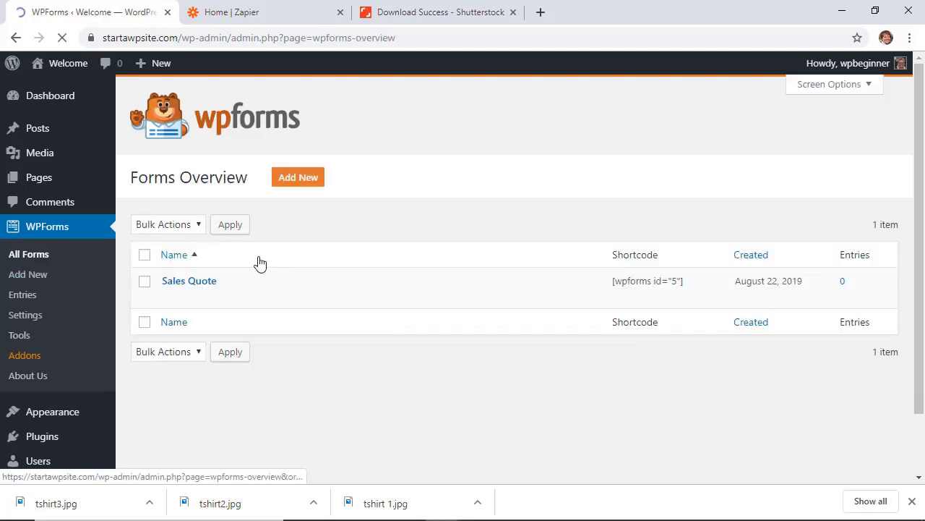
pyautogui.moveTo(206, 305)
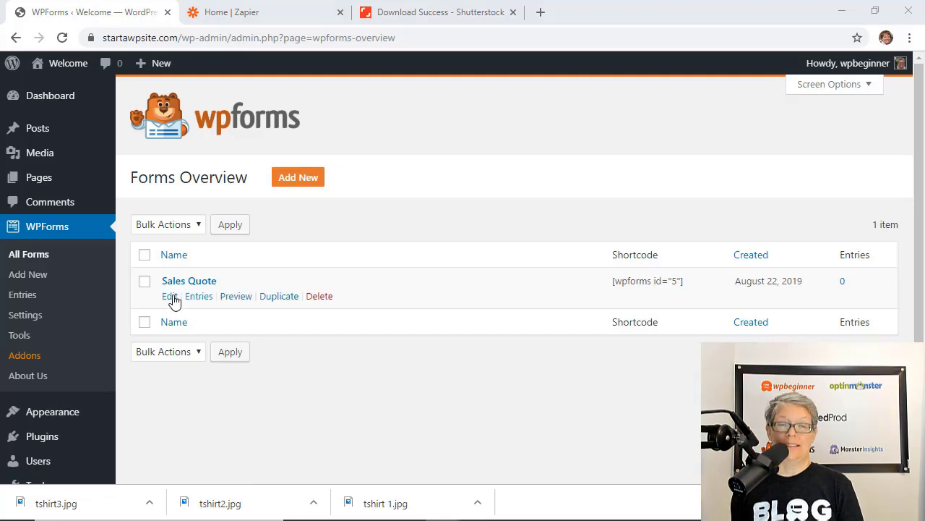
# Insert a page break below the I'm Inquiring About question in Sales Quote and review its progress indicator options
pyautogui.click(168, 296)
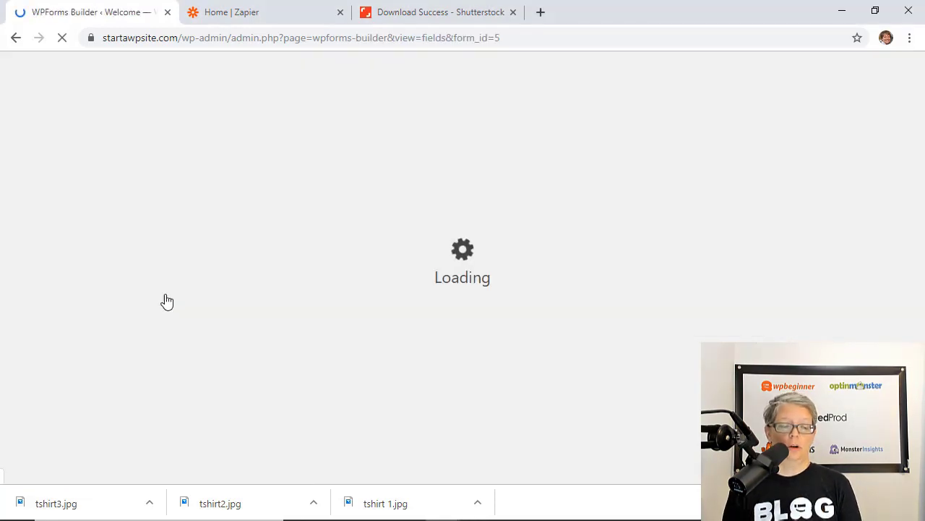
pyautogui.scroll(-5, 452, 388)
pyautogui.scroll(-5, 83, 231)
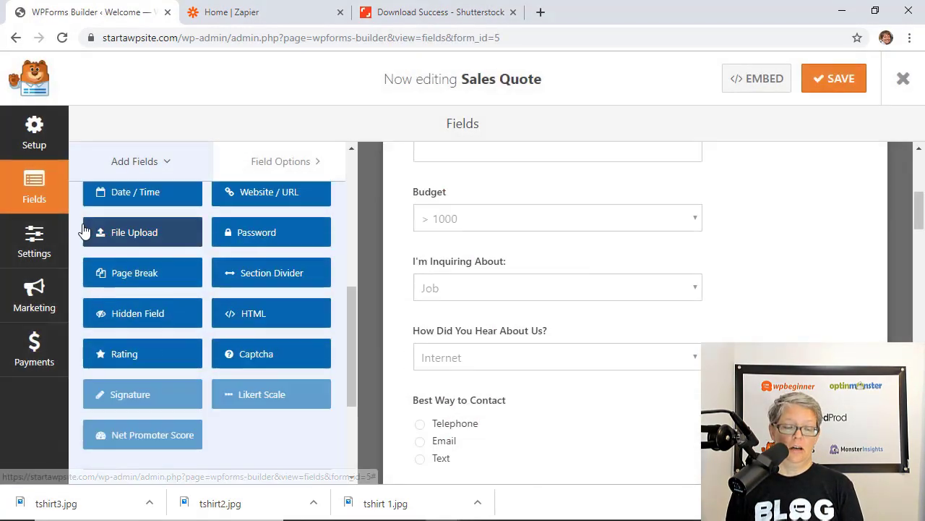
pyautogui.click(129, 275)
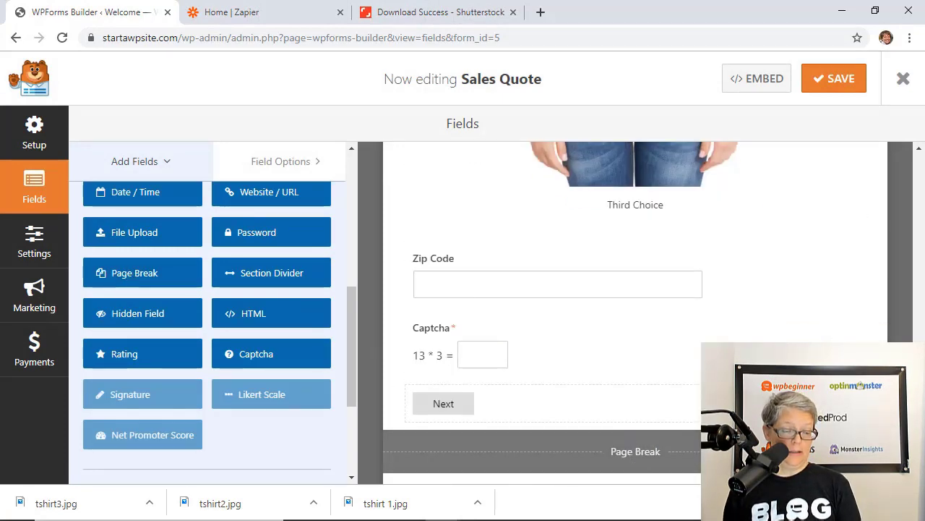
pyautogui.moveTo(756, 451); pyautogui.dragTo(291, 374)
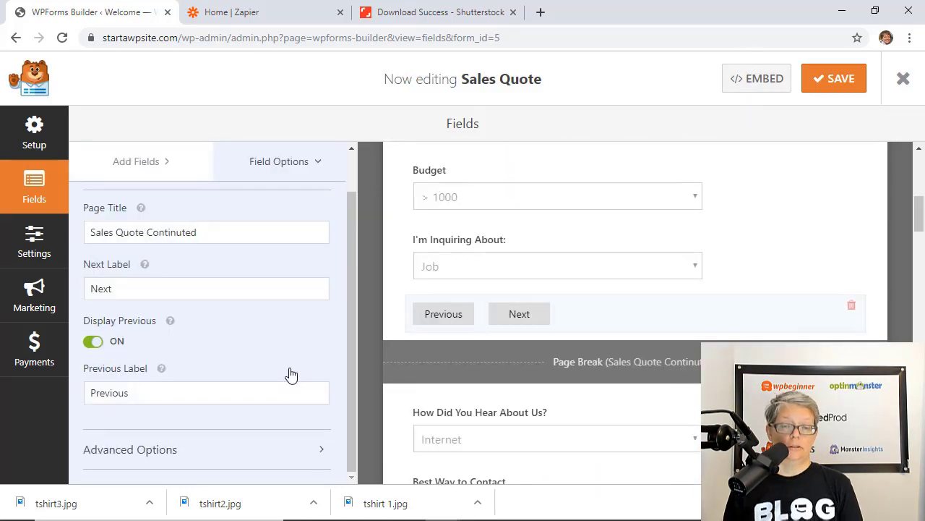
pyautogui.click(276, 163)
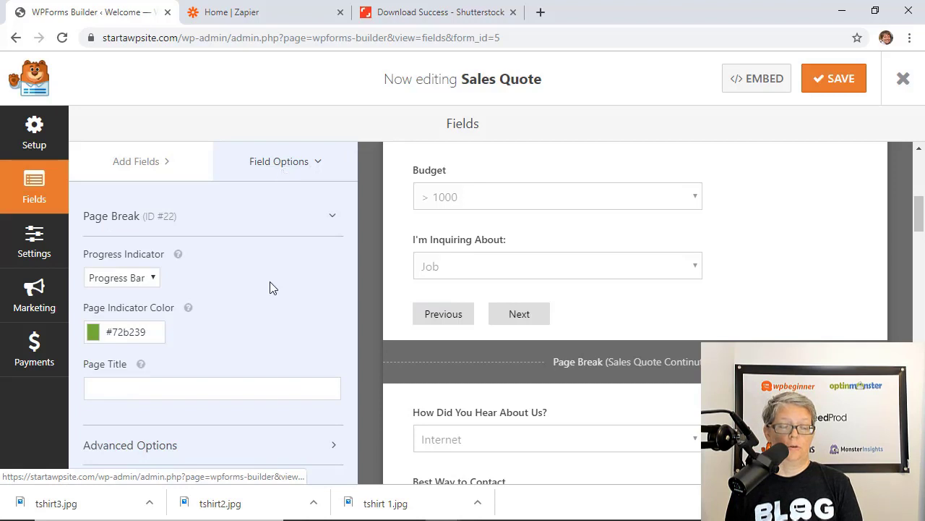
pyautogui.click(133, 280)
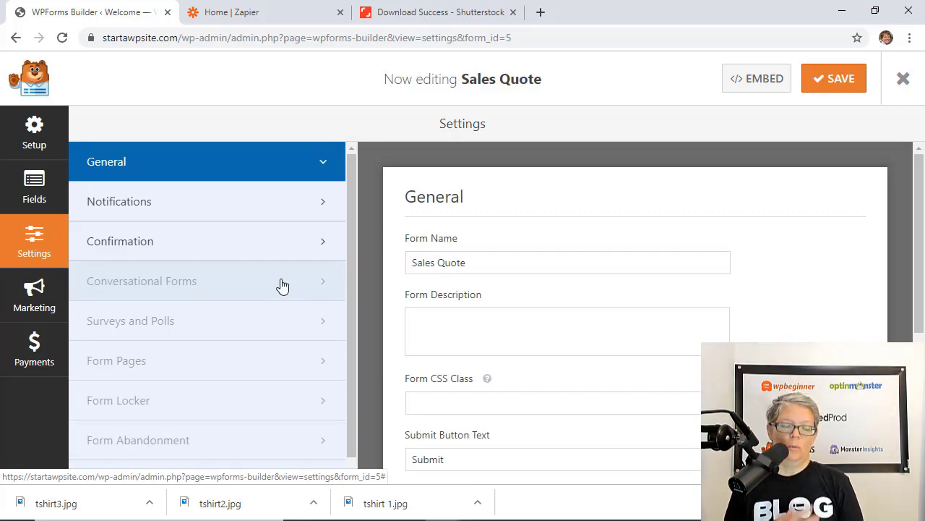
# Install and activate the Conversational Forms addon for Sales Quote
pyautogui.click(176, 282)
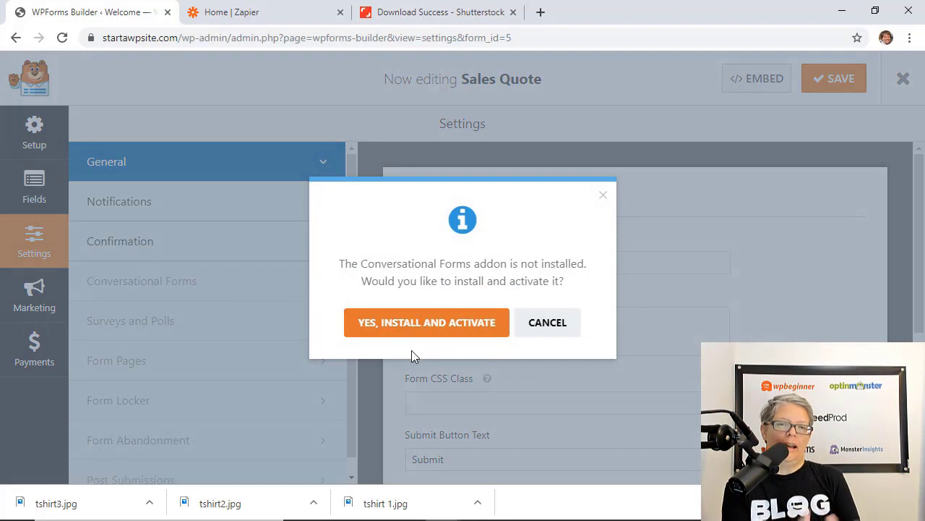
pyautogui.click(402, 327)
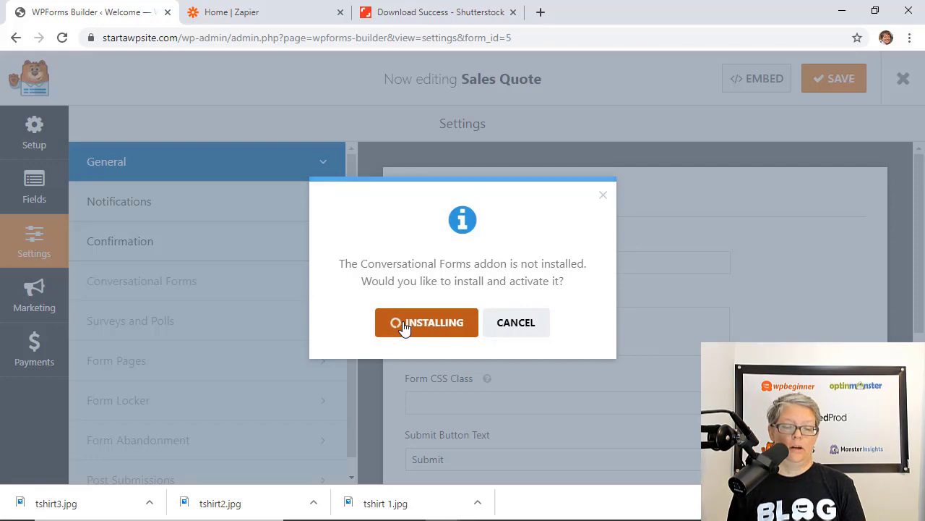
pyautogui.click(404, 329)
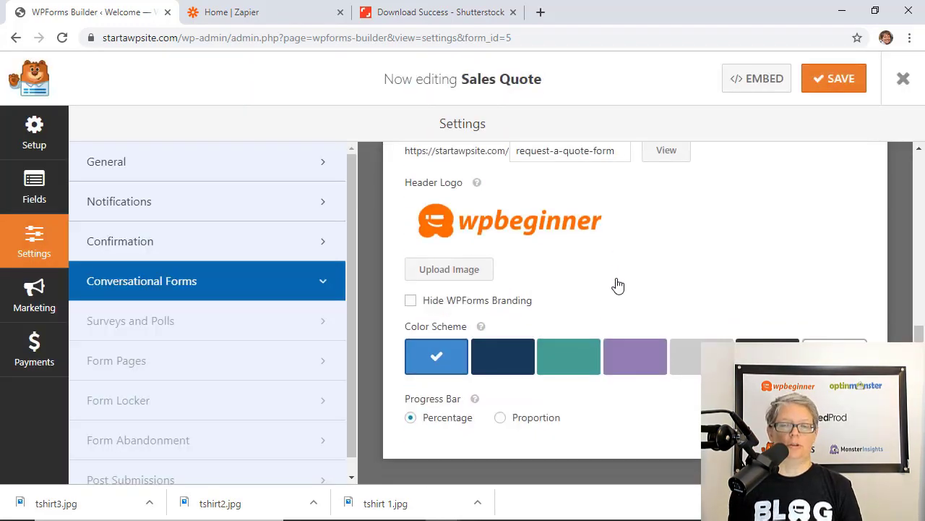
# Switch the conversational form's colour scheme to purple
pyautogui.scroll(5, 618, 285)
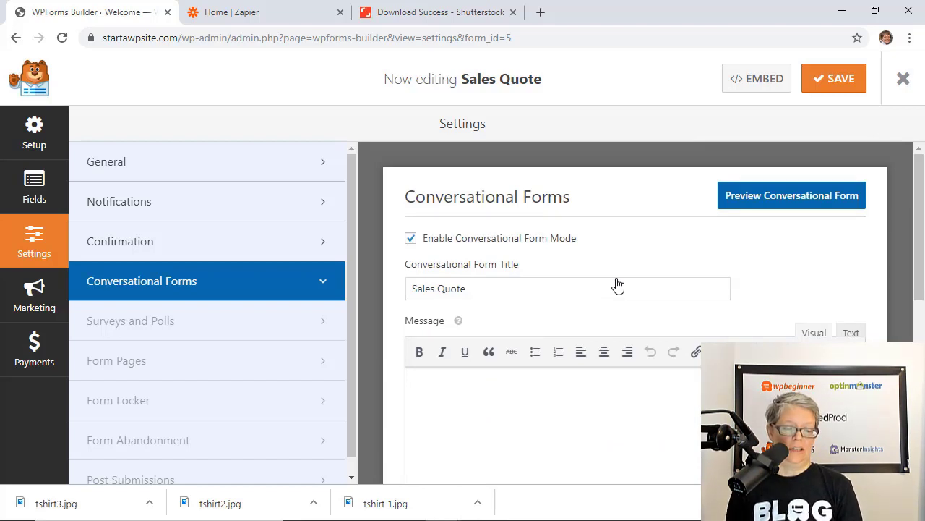
pyautogui.scroll(-1, 618, 286)
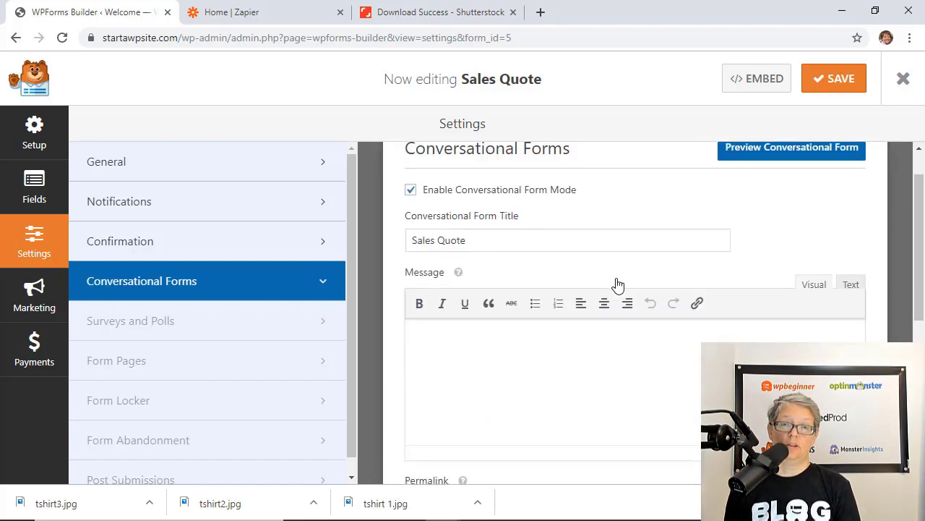
pyautogui.scroll(-4, 618, 286)
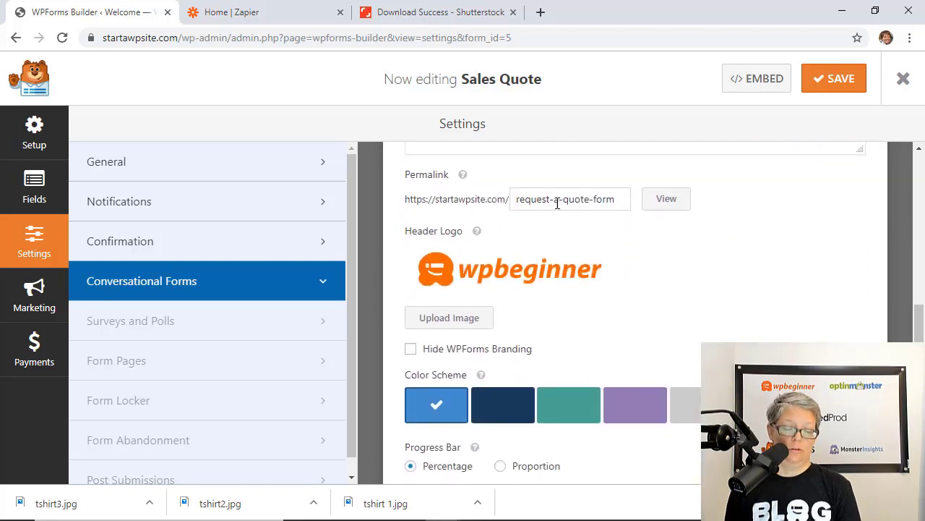
pyautogui.scroll(-1, 602, 281)
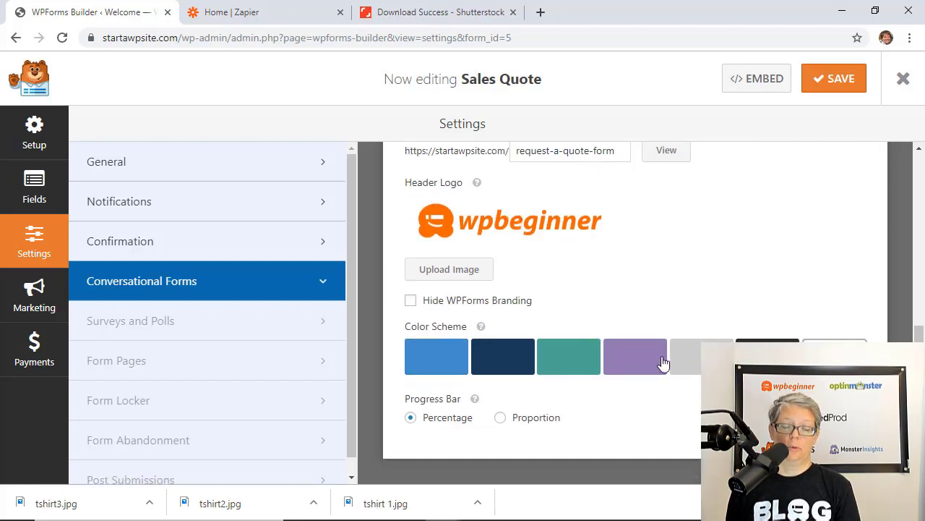
pyautogui.click(640, 363)
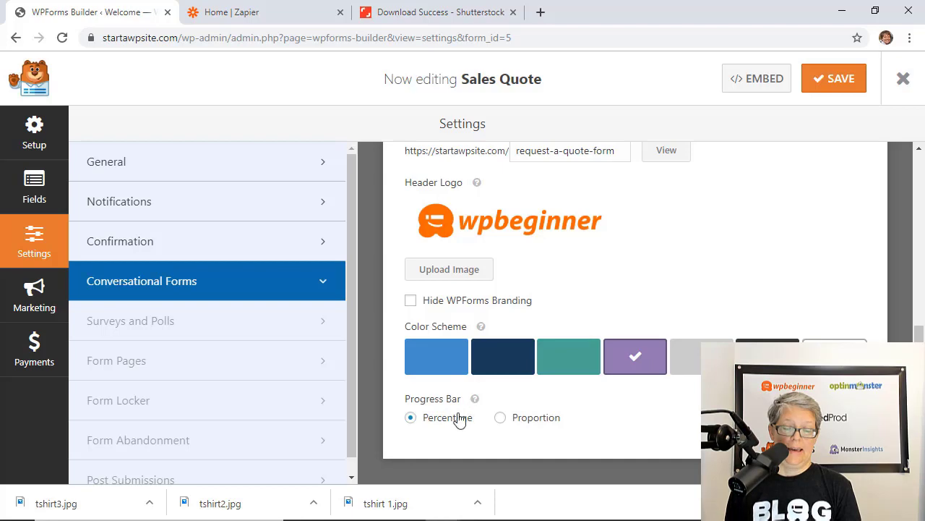
# Preview the Sales Quote conversational form in a new tab
pyautogui.scroll(3, 587, 423)
pyautogui.scroll(5, 587, 423)
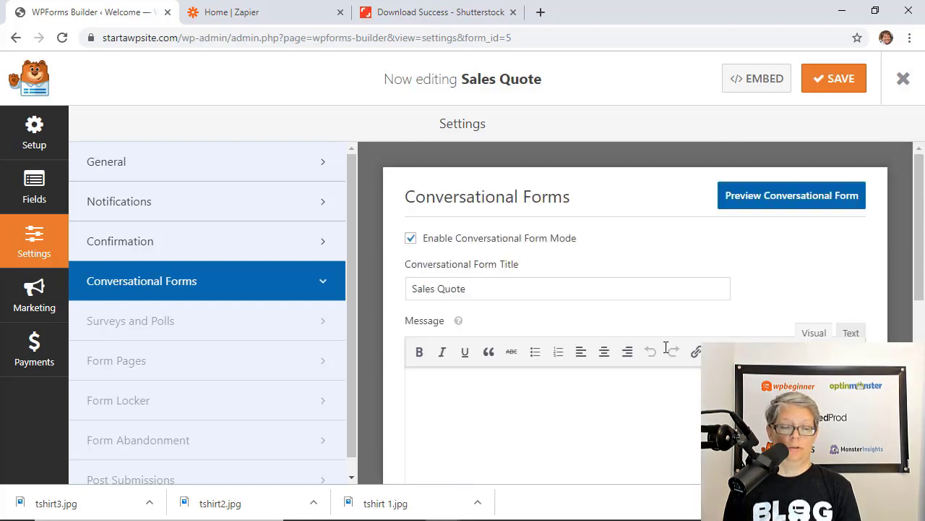
pyautogui.click(764, 196)
pyautogui.scroll(-6, 767, 196)
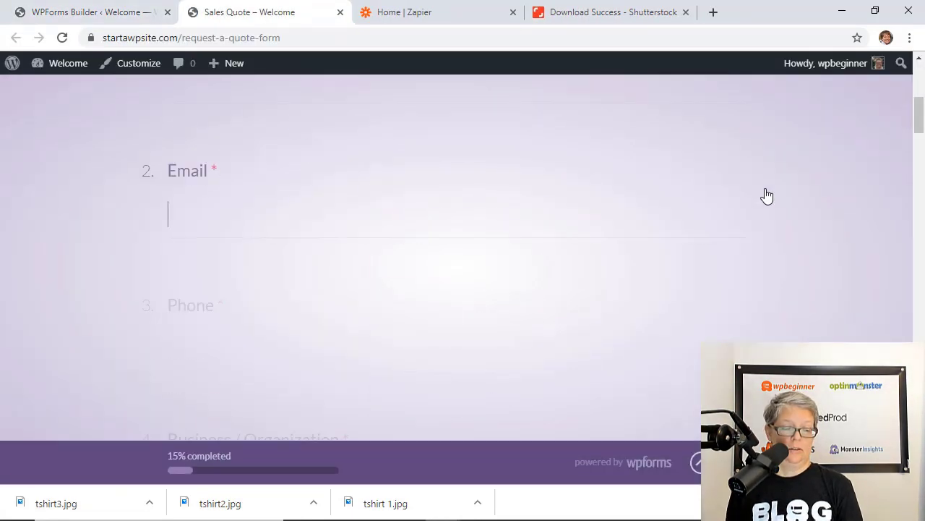
pyautogui.scroll(-3, 767, 196)
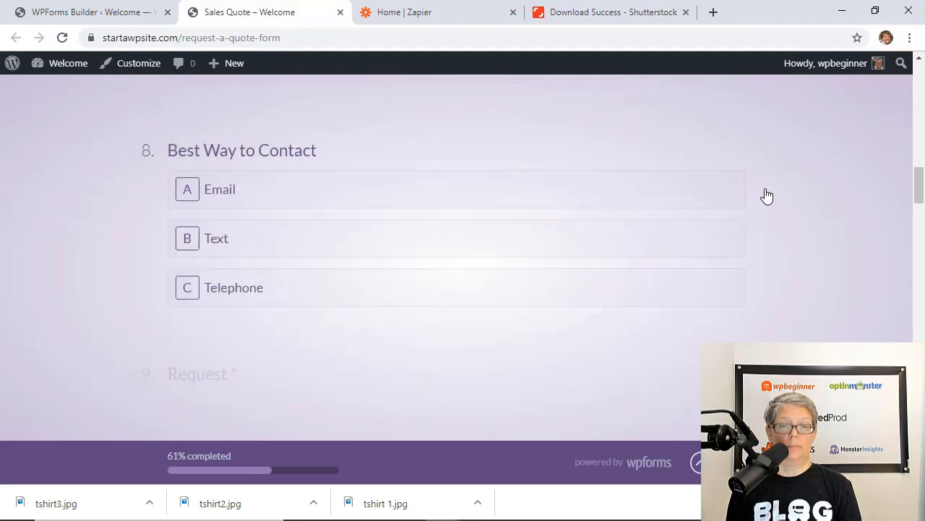
pyautogui.scroll(5, 767, 196)
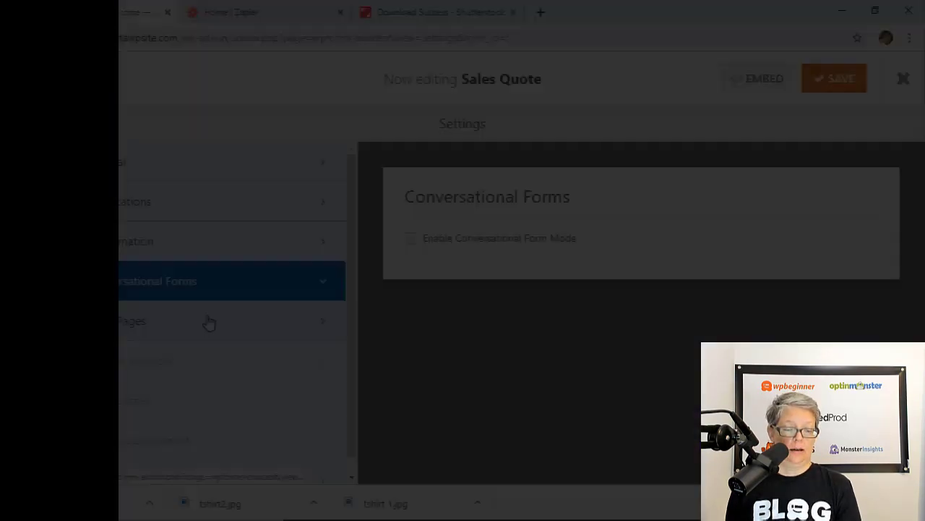
pyautogui.click(316, 319)
# Enable Form Page Mode for Sales Quote with 'Sales Quote' as the form page title
pyautogui.click(410, 241)
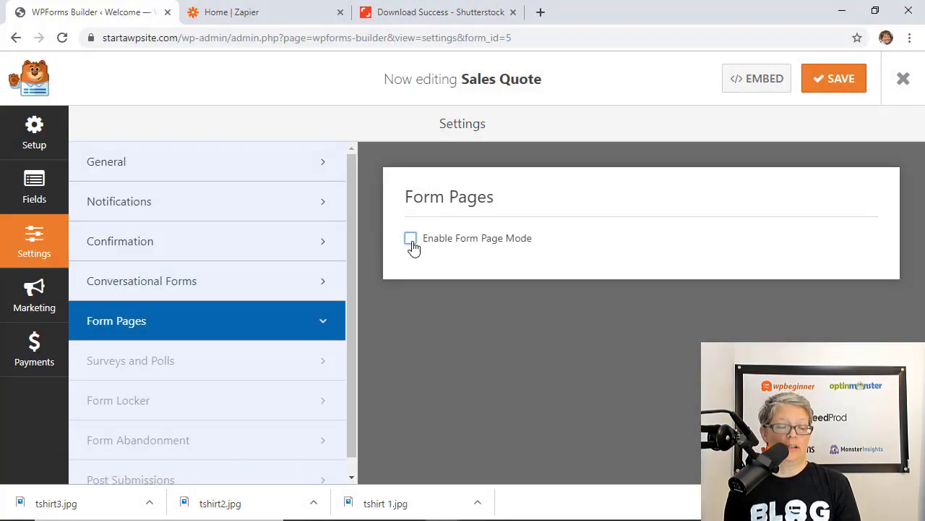
pyautogui.scroll(-1, 629, 280)
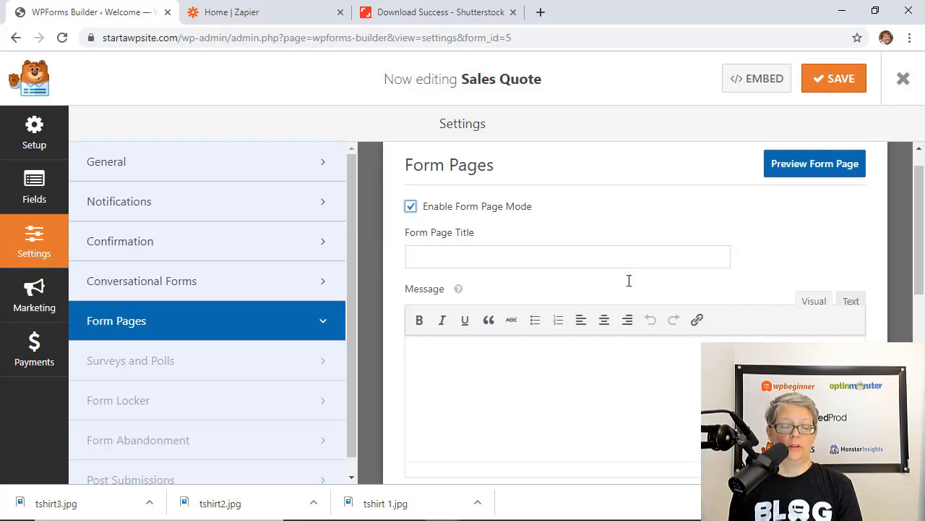
pyautogui.click(573, 260)
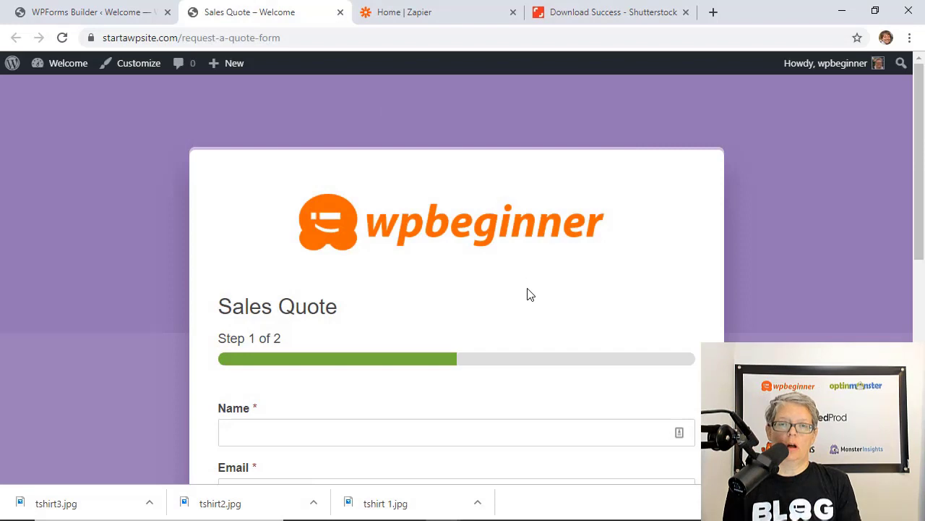
pyautogui.scroll(-6, 528, 294)
pyautogui.scroll(4, 528, 295)
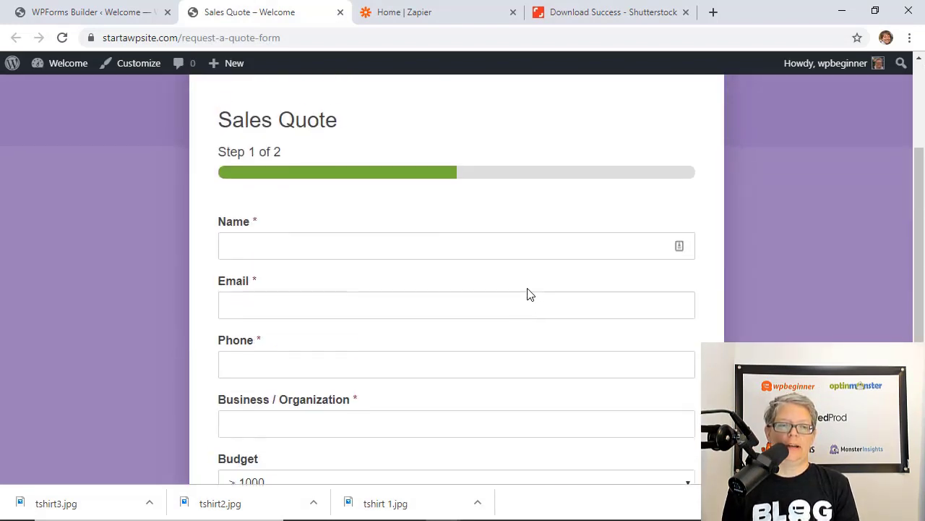
pyautogui.scroll(3, 528, 295)
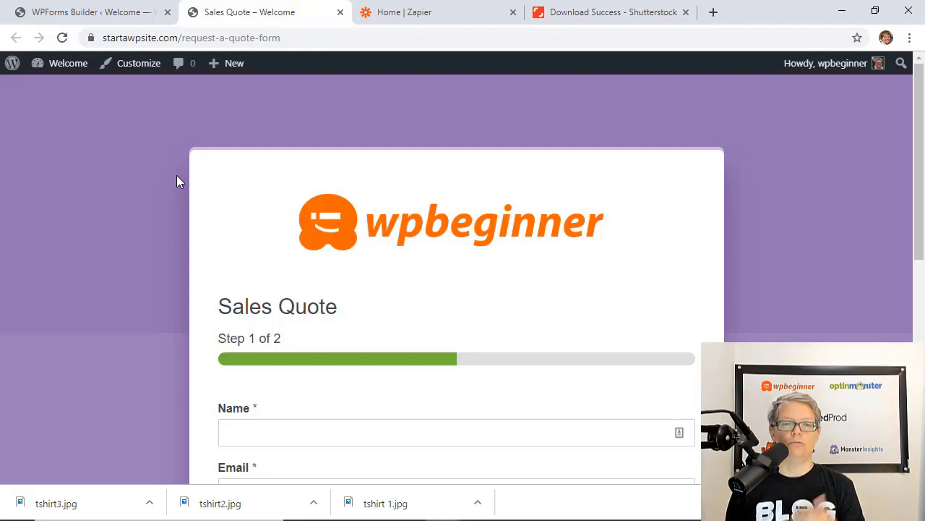
pyautogui.click(120, 16)
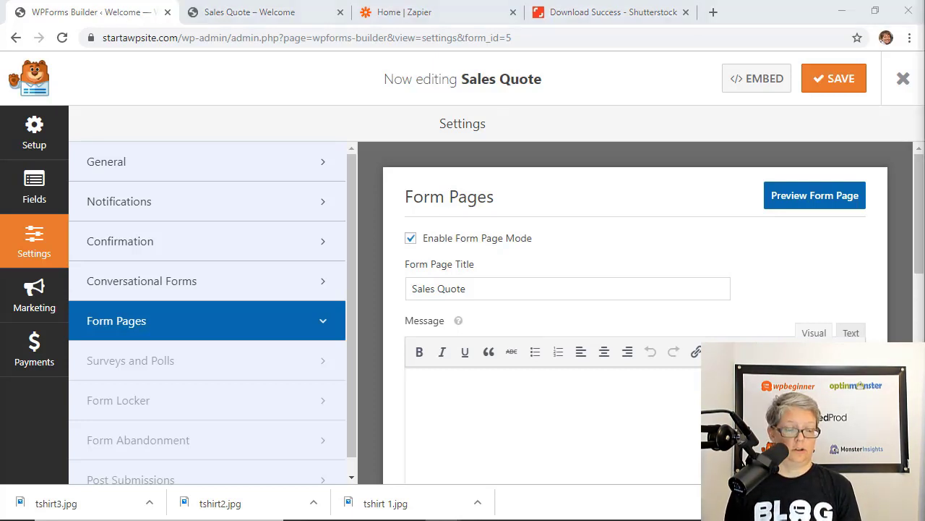
# Install and activate the Form Abandonment addon, then save and refresh the builder
pyautogui.scroll(-1, 239, 424)
pyautogui.click(239, 423)
pyautogui.click(405, 325)
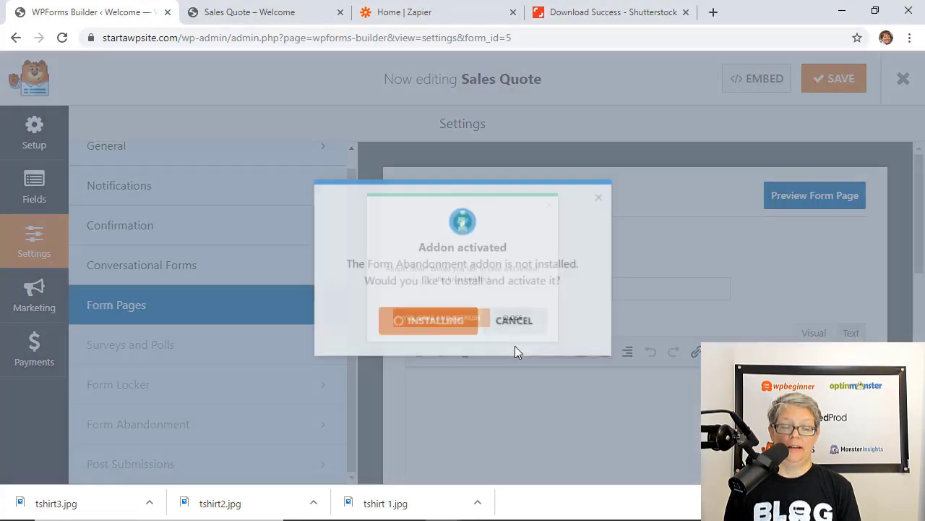
pyautogui.click(426, 334)
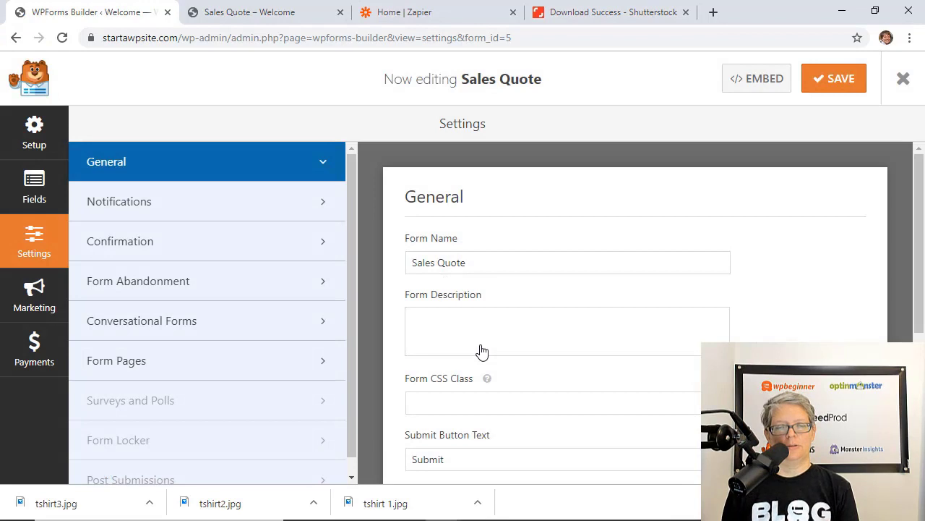
# Enable form abandonment lead capture and prevent duplicate abandon entries
pyautogui.click(224, 281)
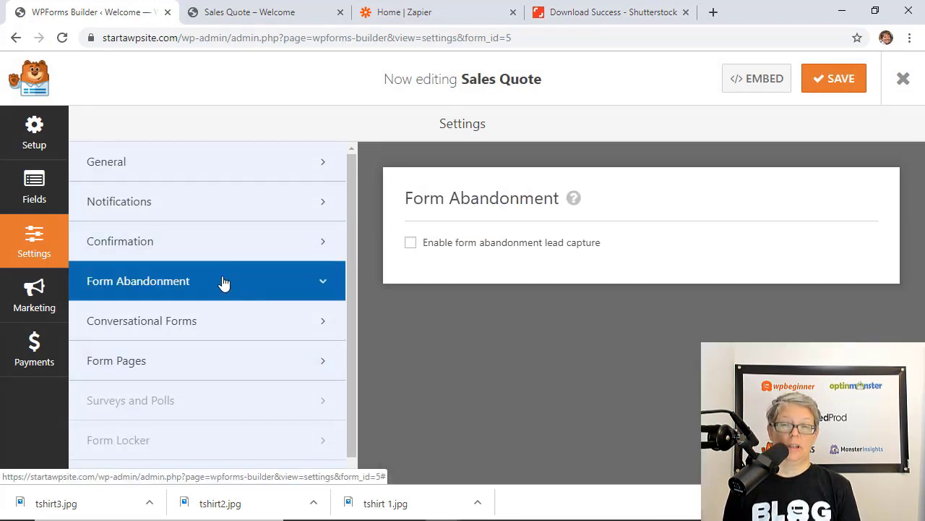
pyautogui.click(411, 243)
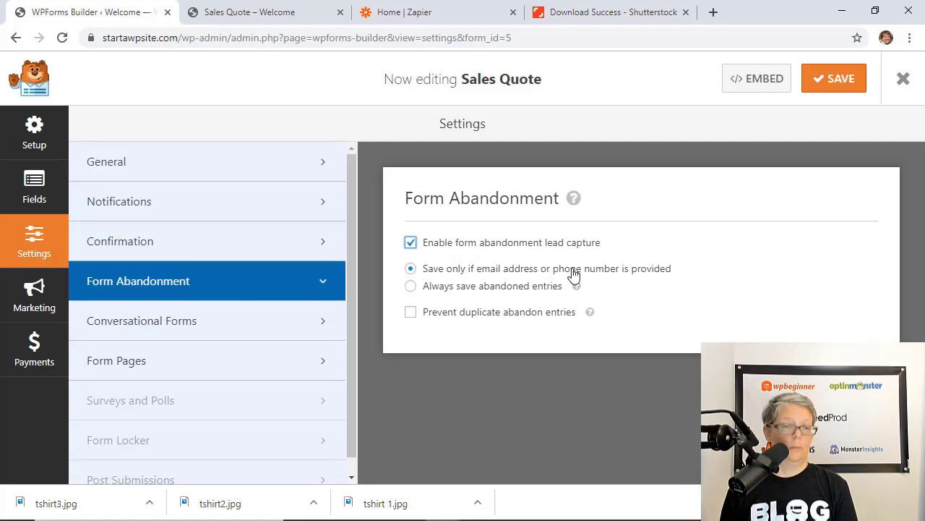
pyautogui.click(411, 312)
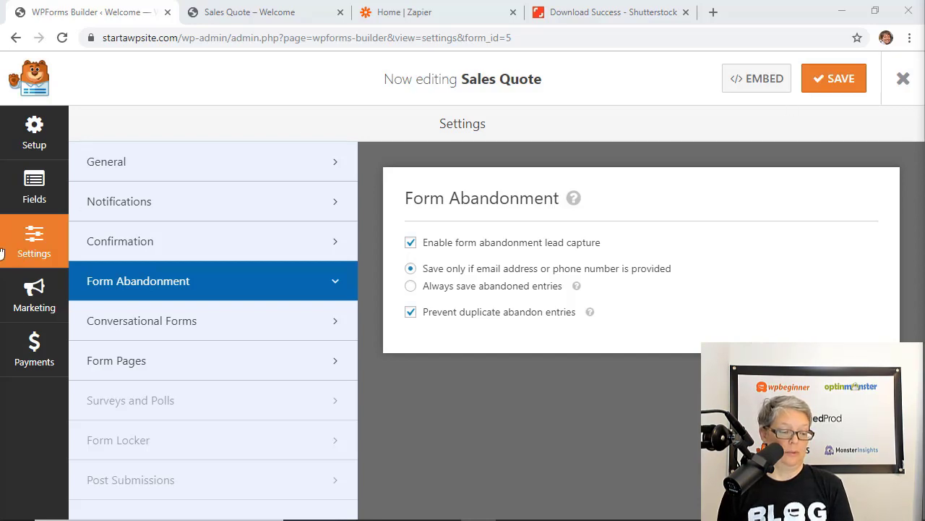
# Install and activate the Form Locker addon and enable scheduling for Sales Quote
pyautogui.click(172, 449)
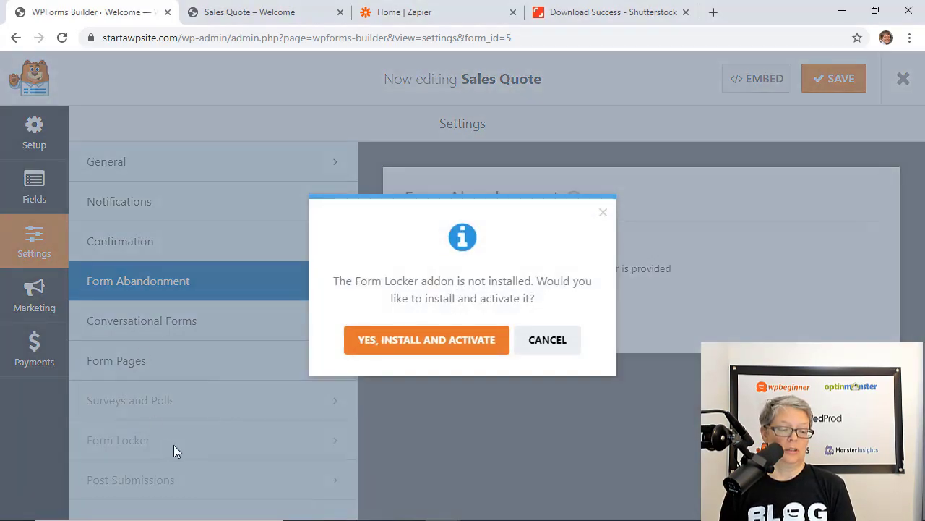
pyautogui.click(460, 341)
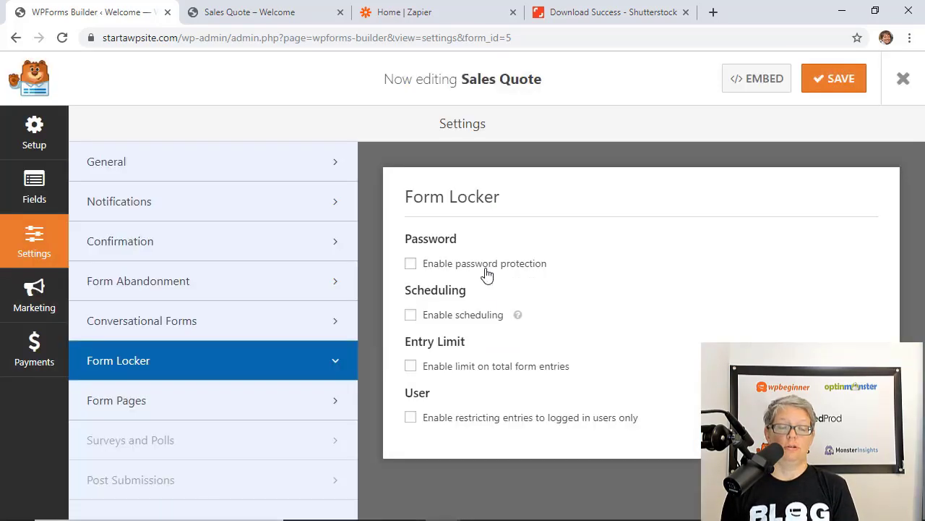
pyautogui.click(411, 316)
# Set the schedule's start date to August 22, 2019
pyautogui.scroll(-1, 511, 334)
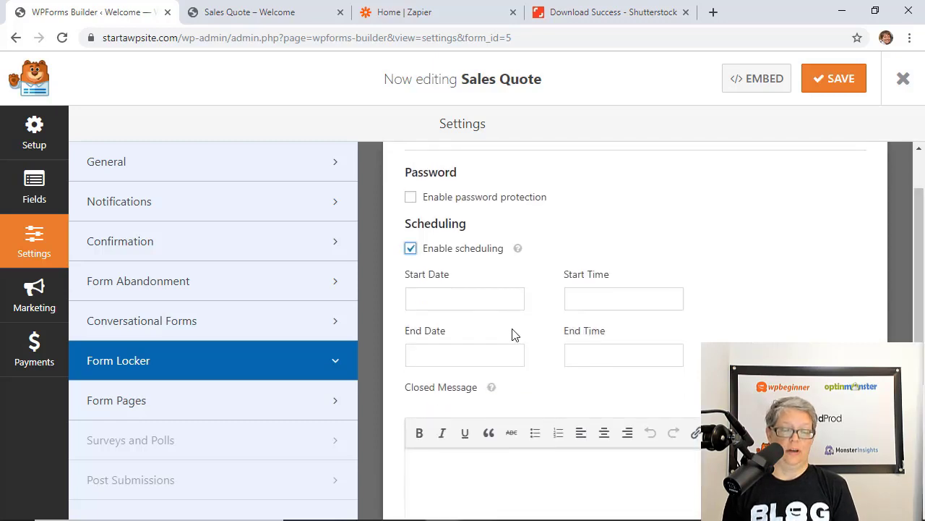
pyautogui.click(481, 312)
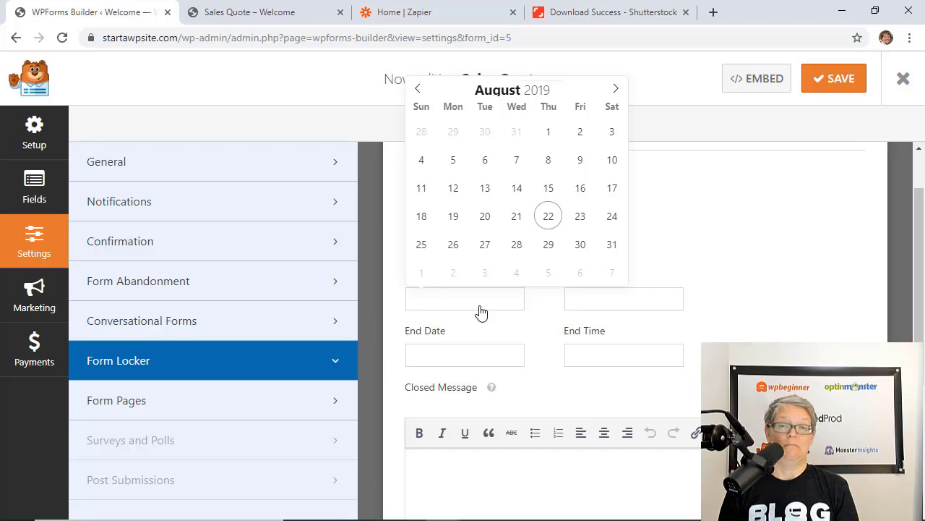
pyautogui.click(737, 297)
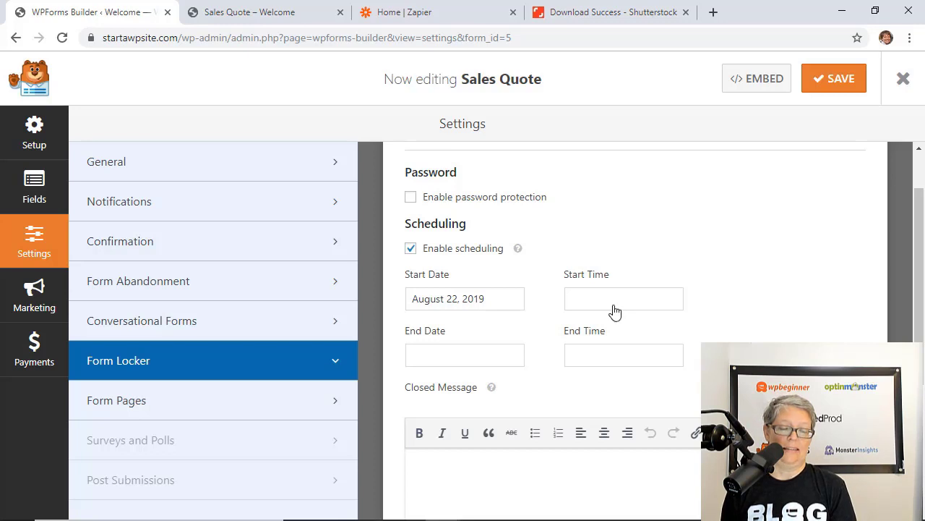
pyautogui.click(612, 309)
pyautogui.click(765, 303)
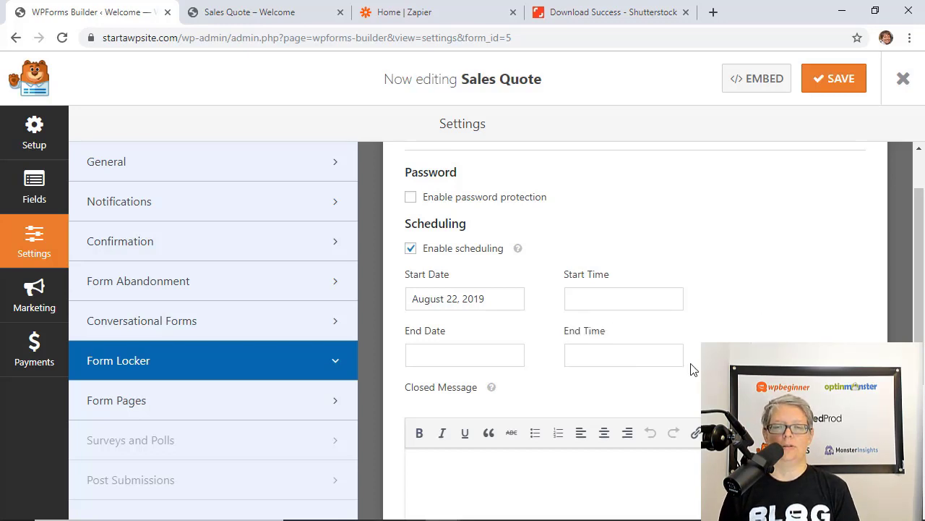
pyautogui.scroll(-2, 696, 368)
pyautogui.click(566, 327)
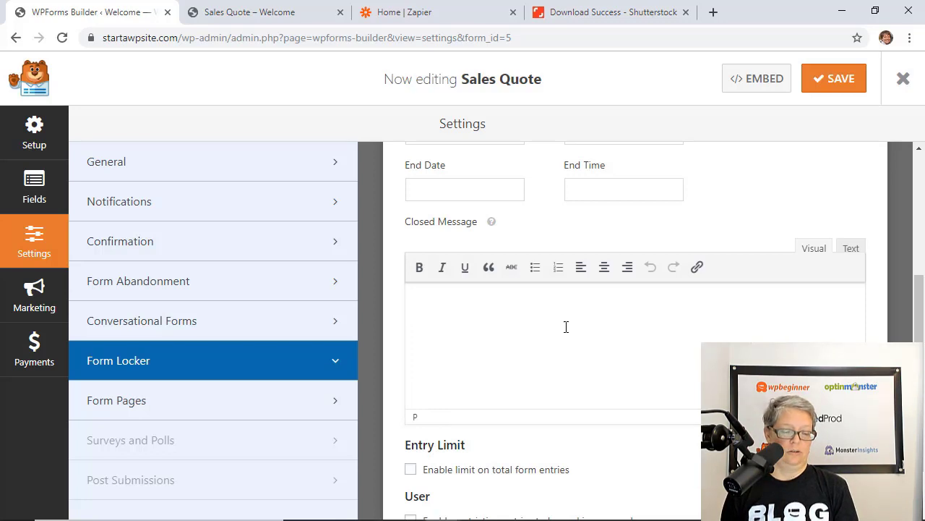
pyautogui.scroll(-1, 411, 459)
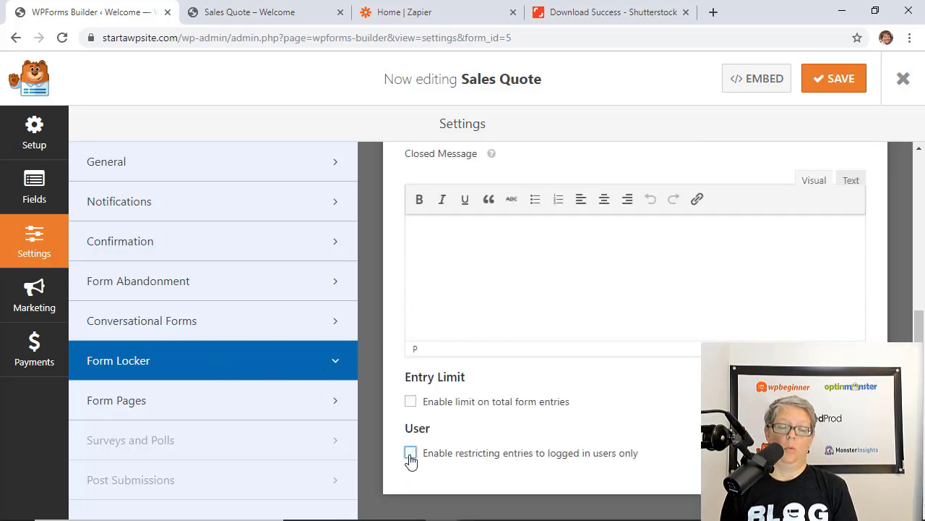
pyautogui.click(410, 402)
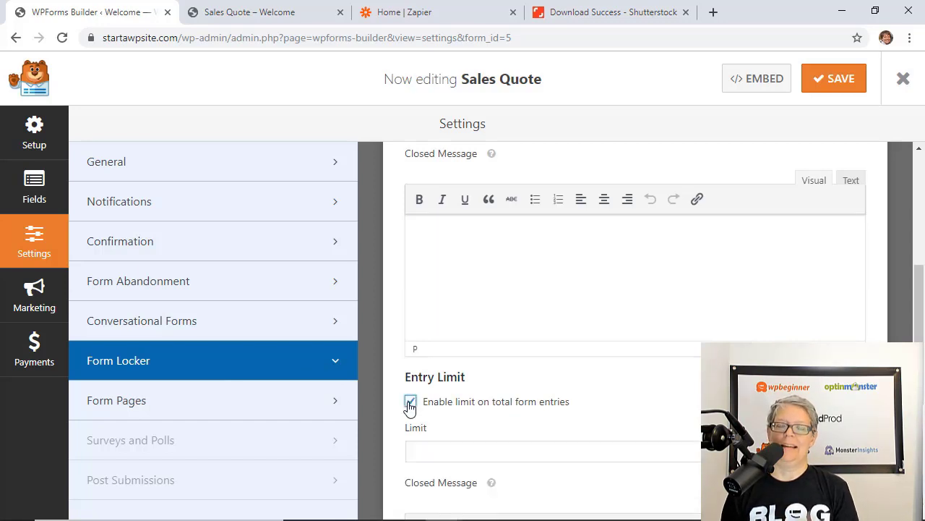
pyautogui.scroll(-1, 532, 398)
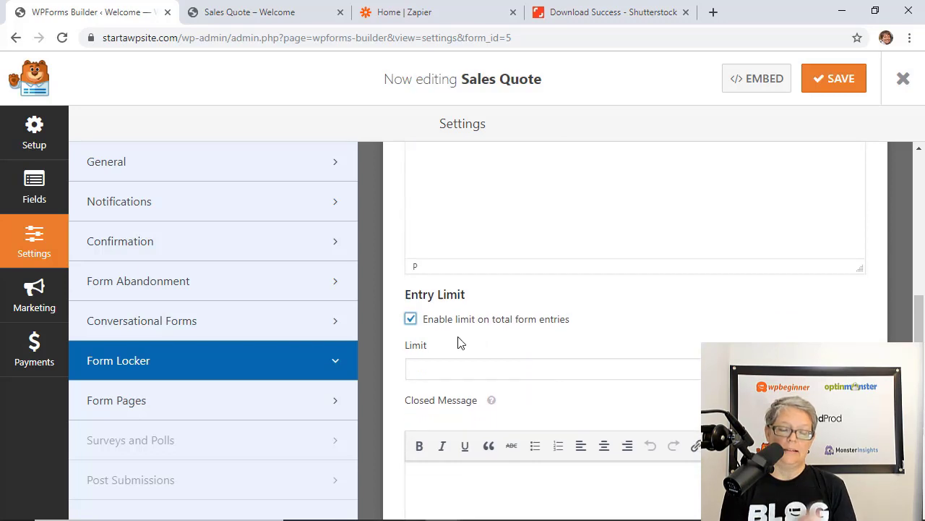
pyautogui.click(412, 342)
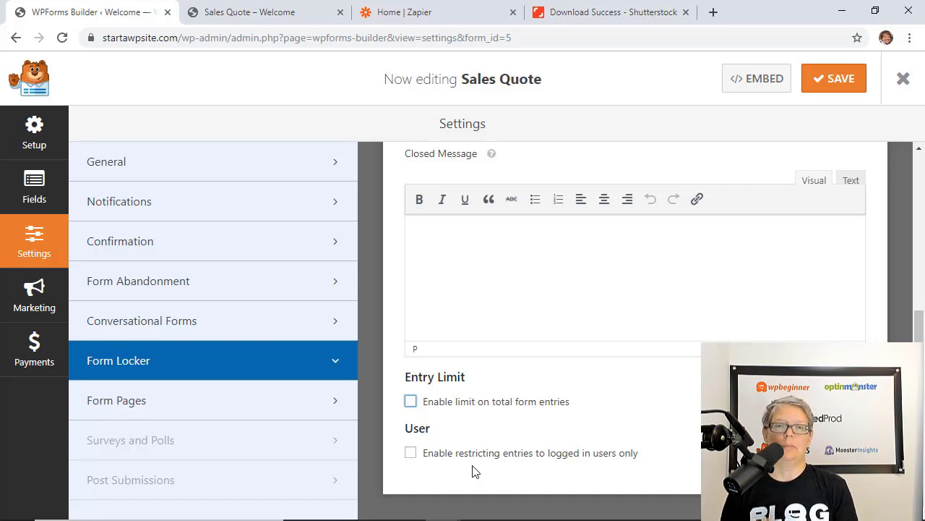
pyautogui.scroll(5, 491, 421)
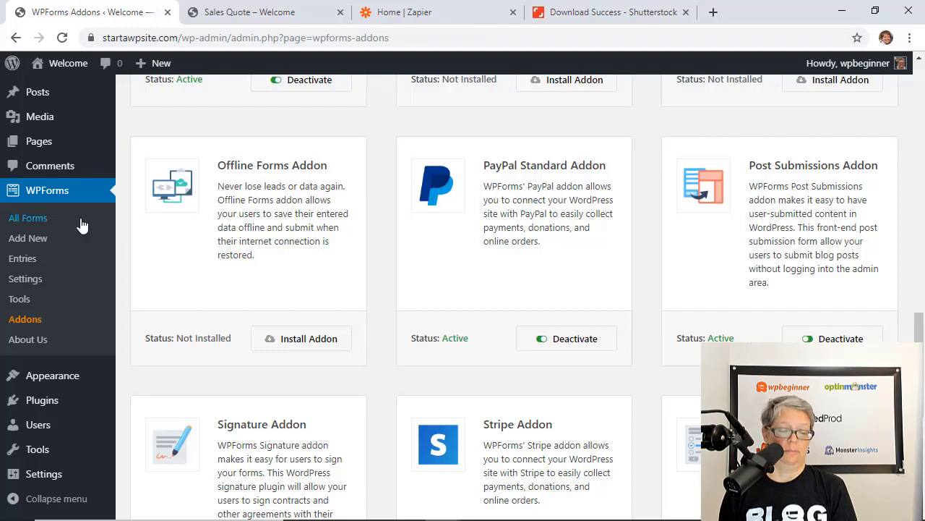
# Create a new form from the Blog Post Submission template and look over its fields
pyautogui.click(44, 238)
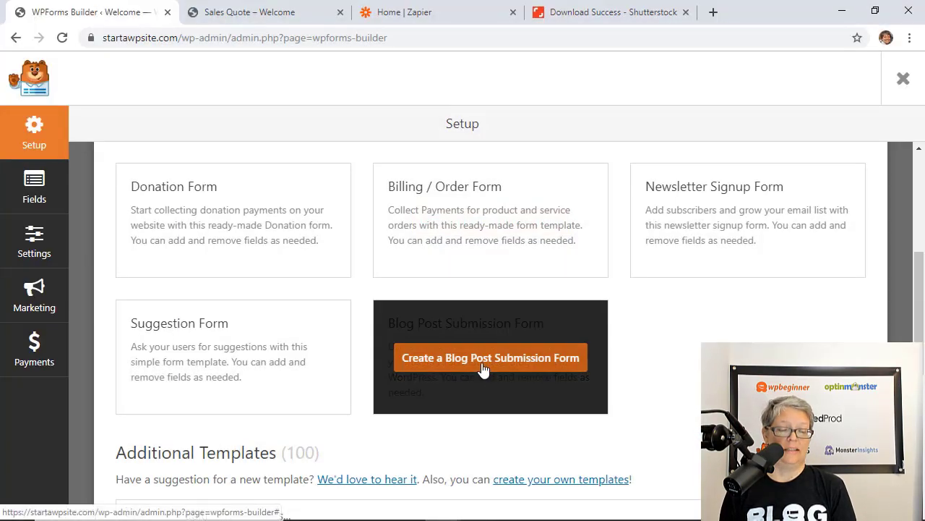
pyautogui.click(483, 368)
pyautogui.scroll(-2, 465, 352)
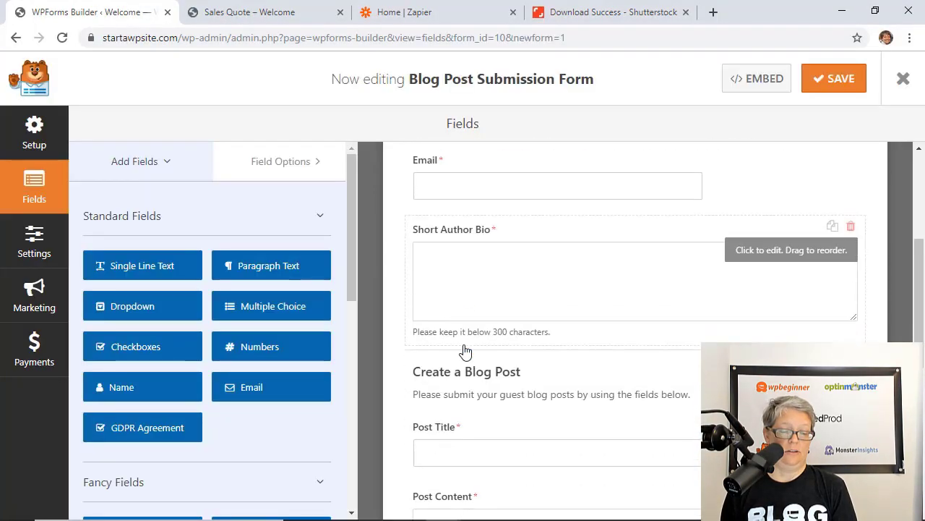
pyautogui.scroll(-1, 515, 300)
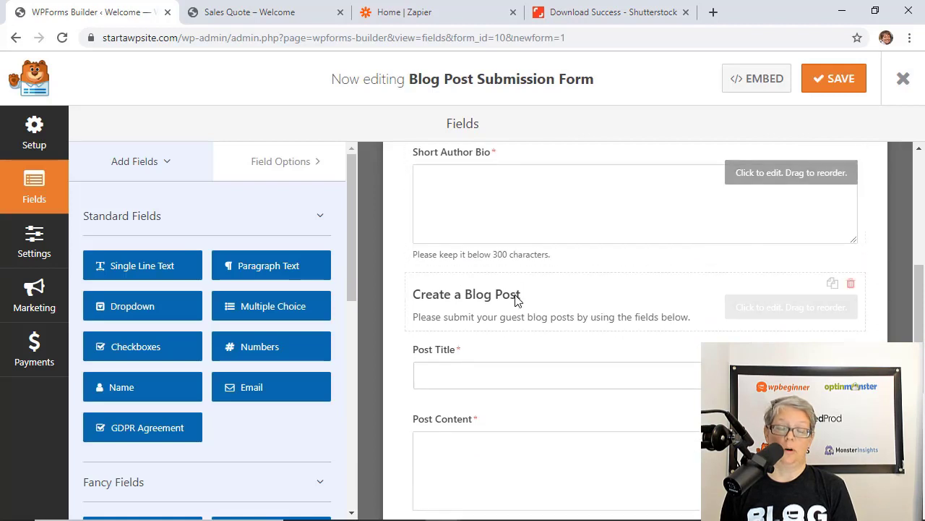
pyautogui.scroll(-1, 471, 300)
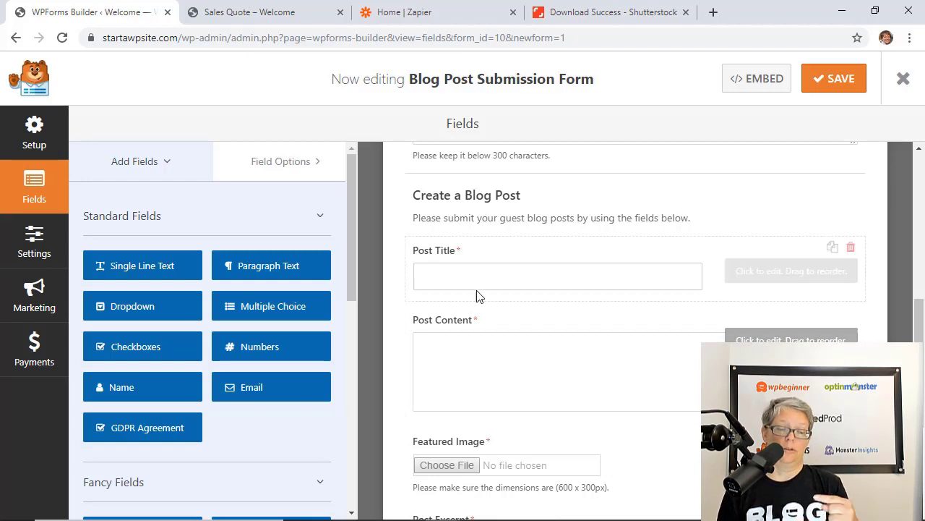
pyautogui.scroll(-1, 506, 364)
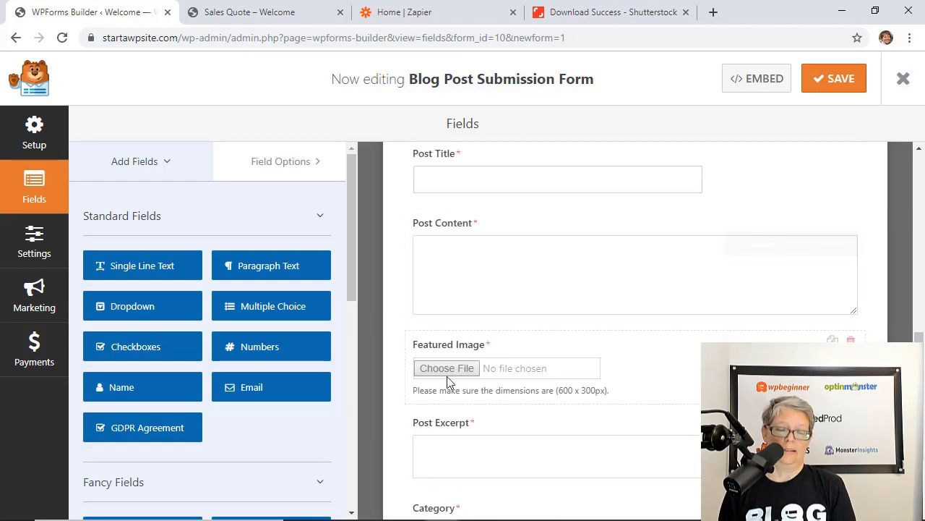
pyautogui.scroll(-2, 506, 368)
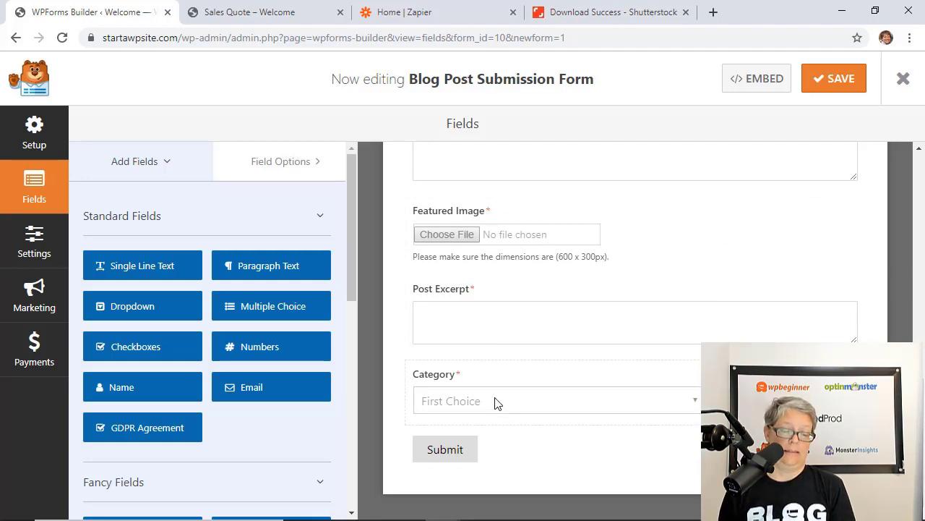
pyautogui.scroll(5, 495, 403)
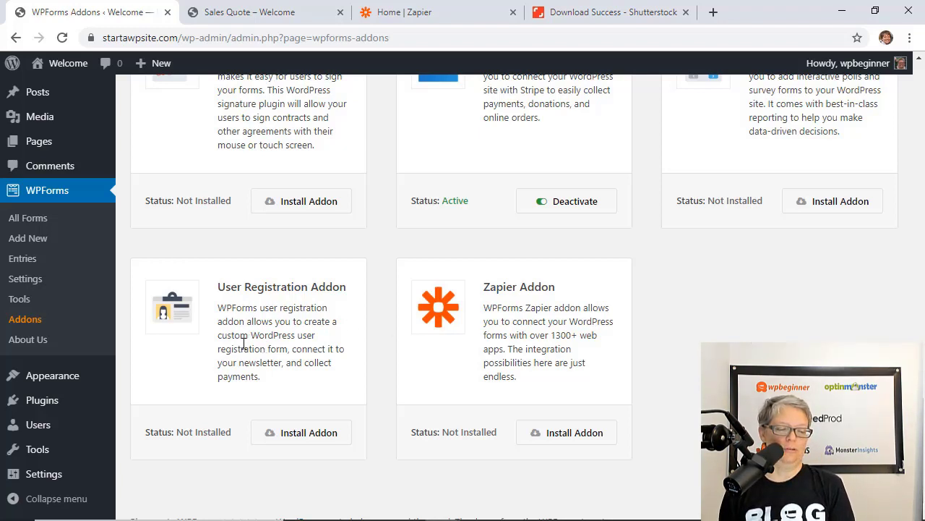
# Install the User Registration addon, then begin another new form
pyautogui.click(304, 443)
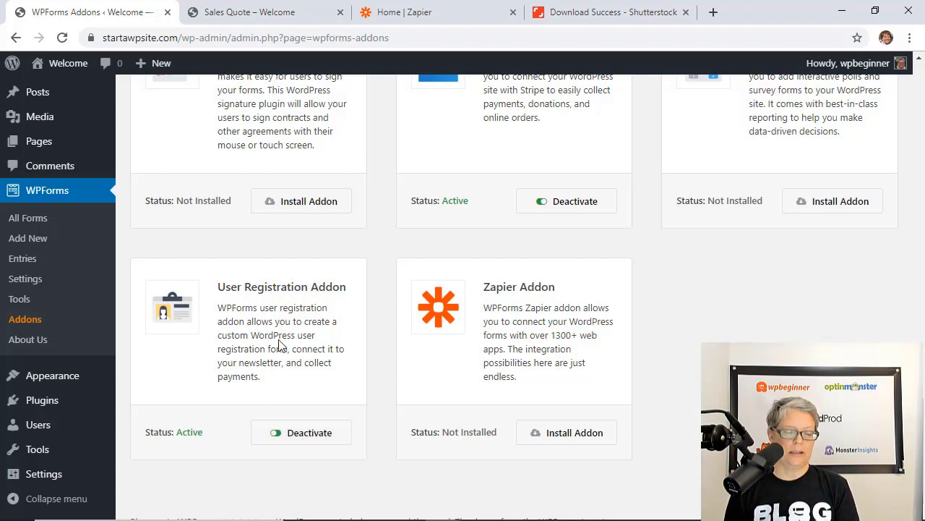
pyautogui.click(33, 238)
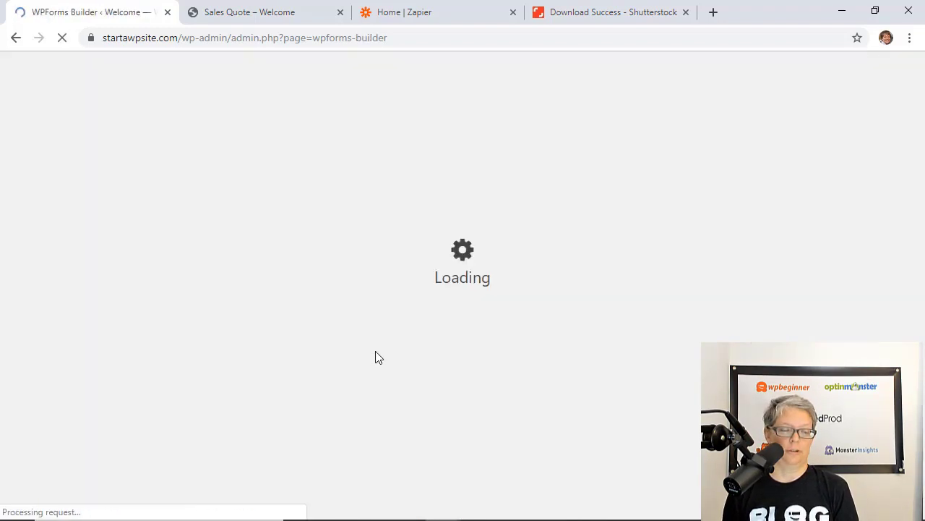
# Create a User Registration Form with Username, Email, Password and Short Bio fields
pyautogui.scroll(-3, 365, 326)
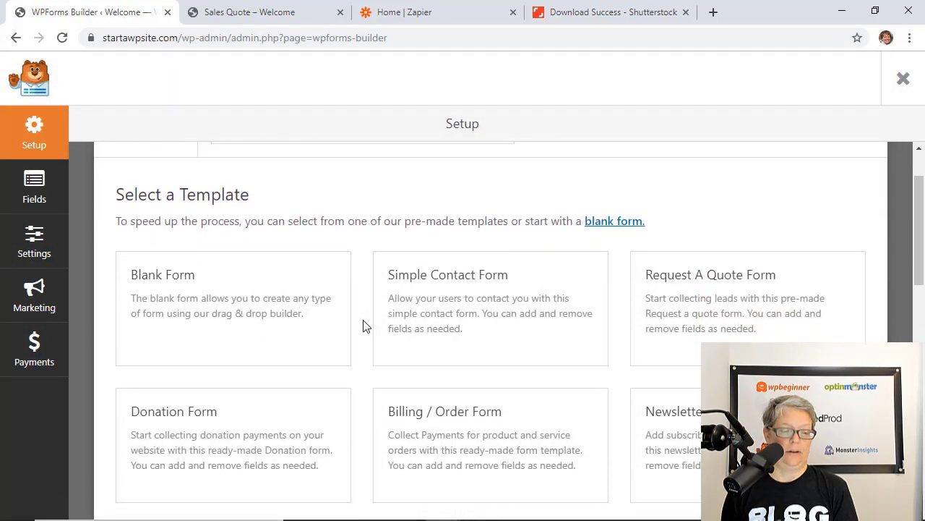
pyautogui.scroll(-3, 364, 325)
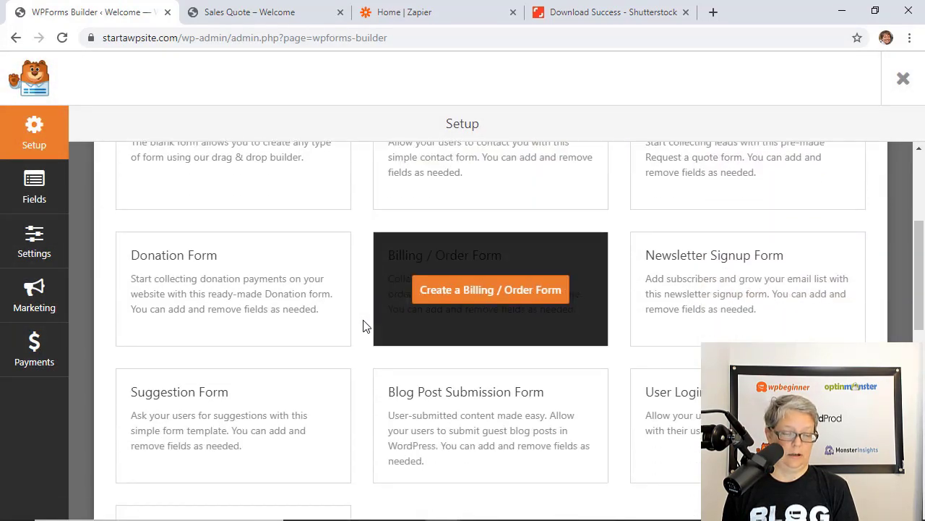
pyautogui.scroll(-2, 569, 310)
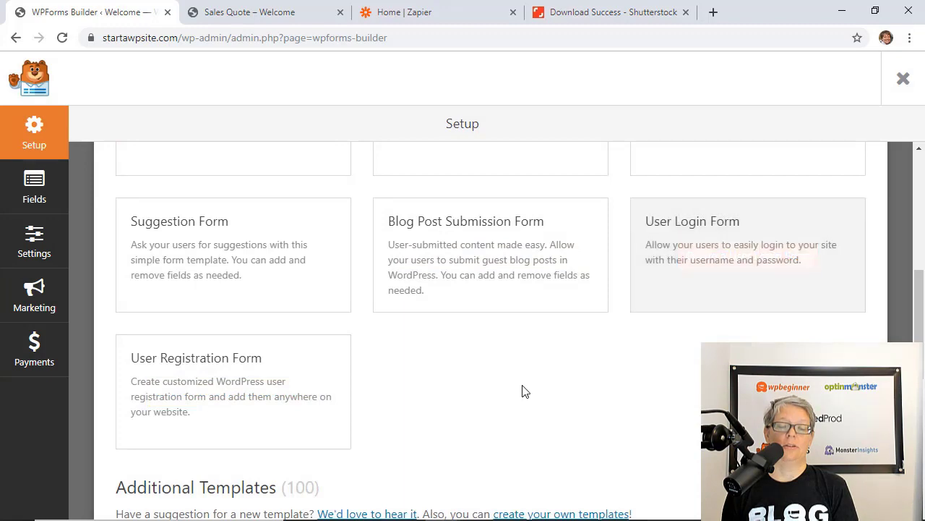
pyautogui.click(209, 397)
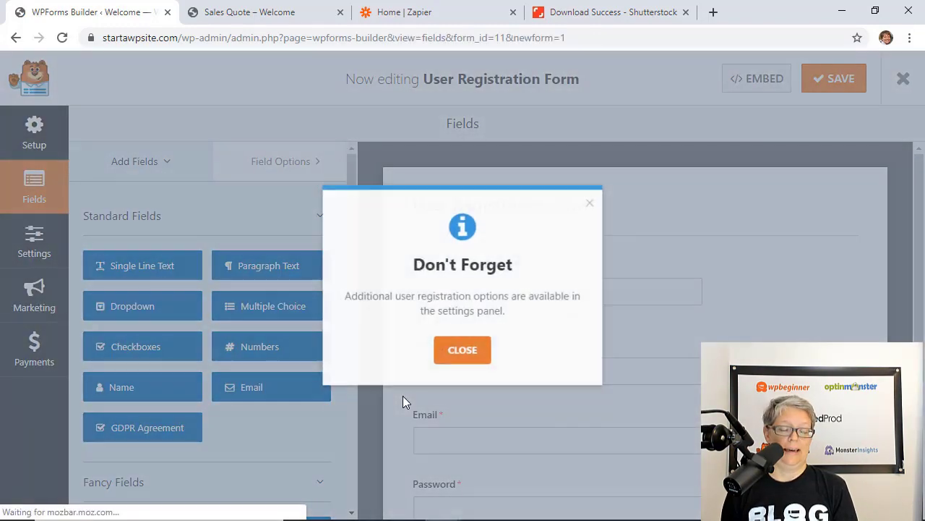
pyautogui.click(458, 354)
pyautogui.scroll(-3, 475, 196)
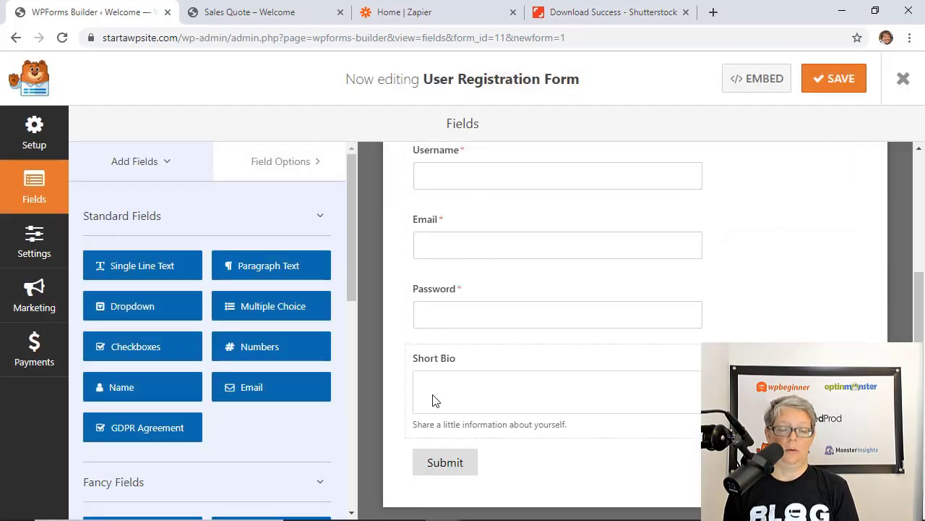
pyautogui.scroll(-1, 442, 401)
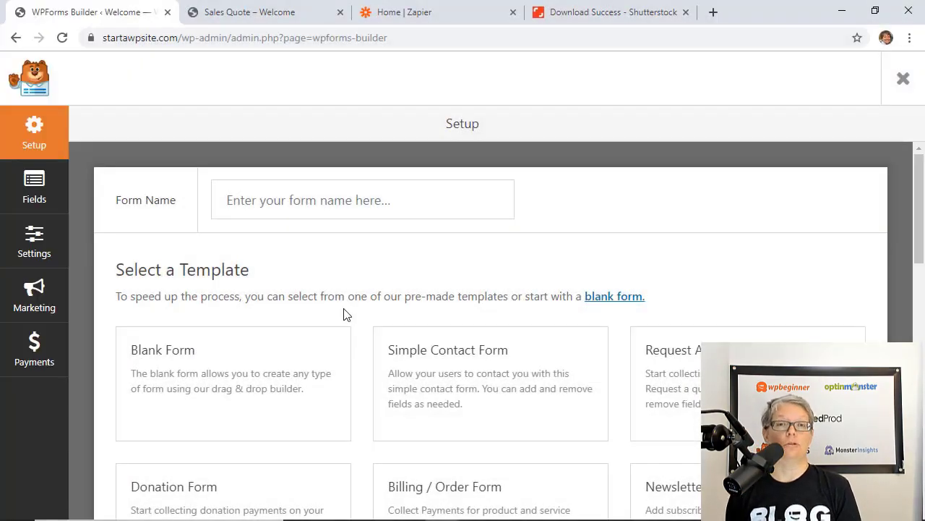
pyautogui.scroll(-5, 344, 312)
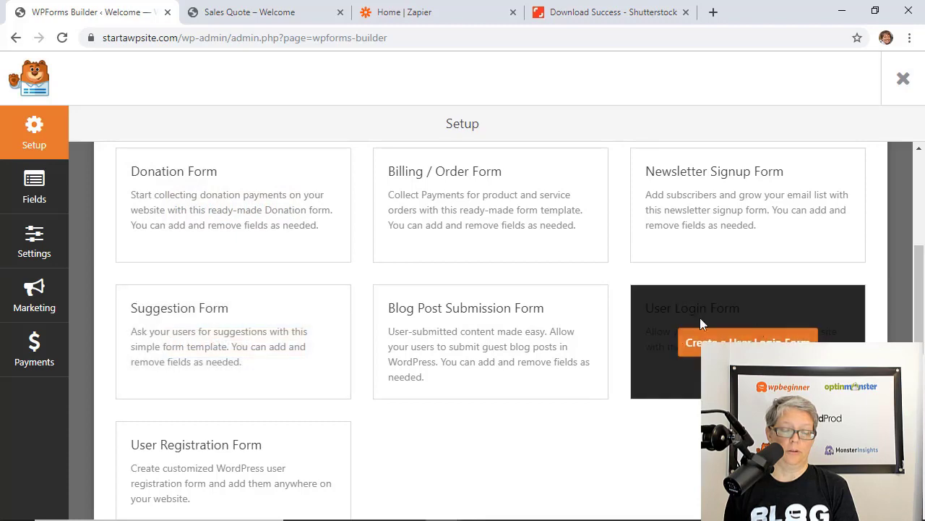
# Create a User Login Form, then install and activate the Signatures addon for Sales Quote
pyautogui.click(727, 341)
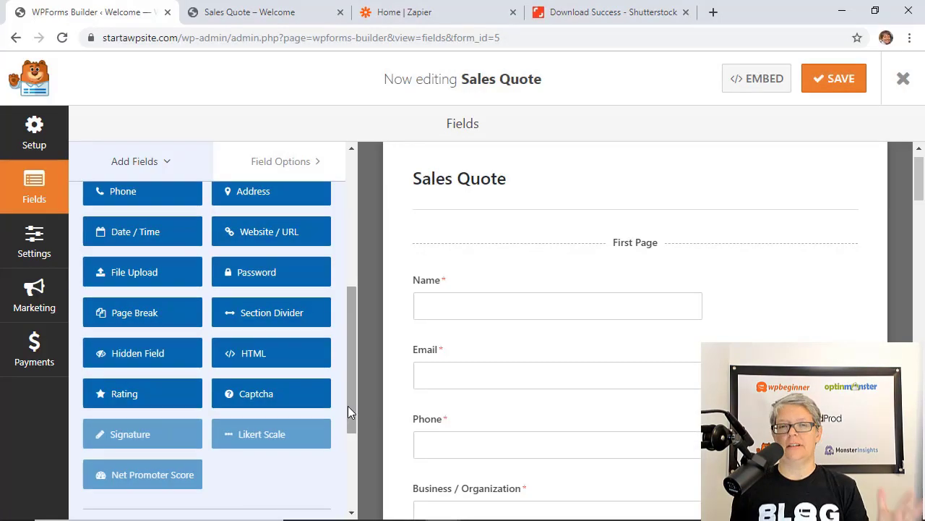
pyautogui.click(154, 438)
pyautogui.click(417, 350)
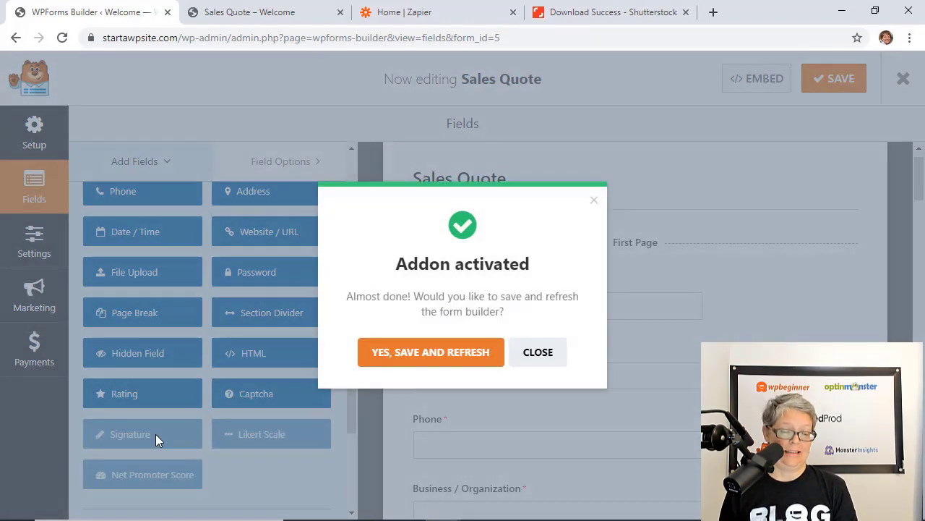
pyautogui.click(418, 357)
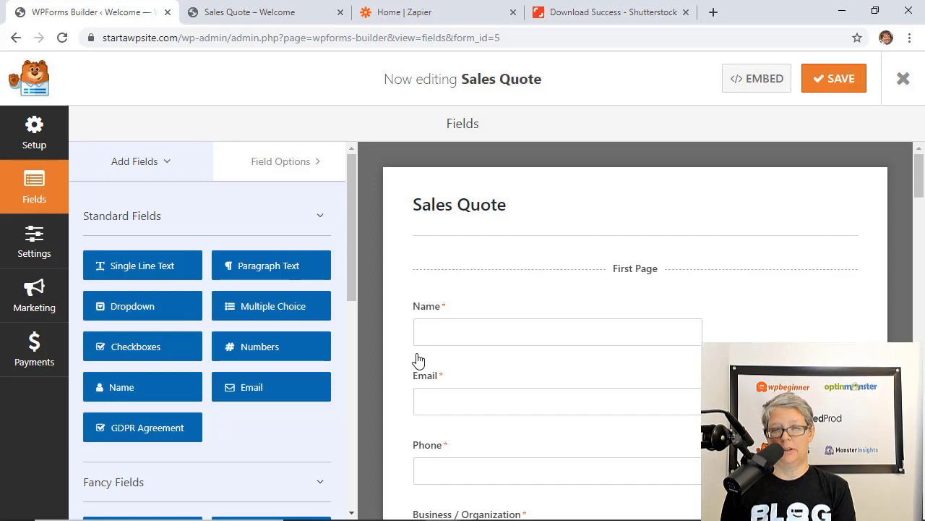
# Add a Signature field to Sales Quote below the Captcha field
pyautogui.scroll(-12, 418, 358)
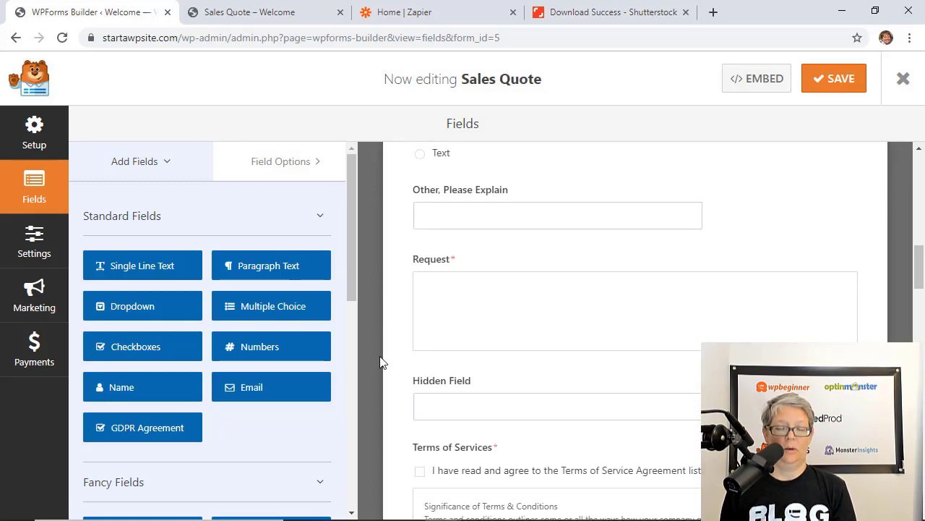
pyautogui.scroll(-10, 192, 413)
pyautogui.scroll(1, 197, 416)
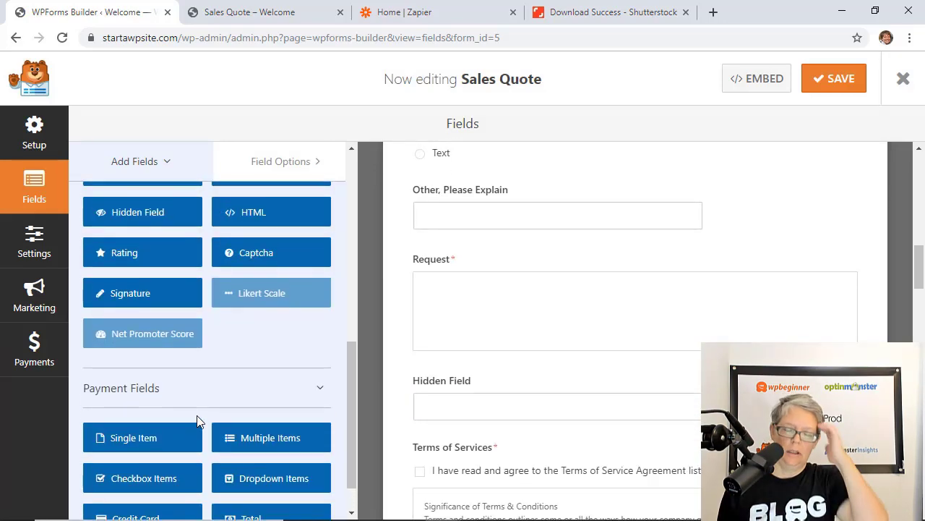
pyautogui.click(132, 296)
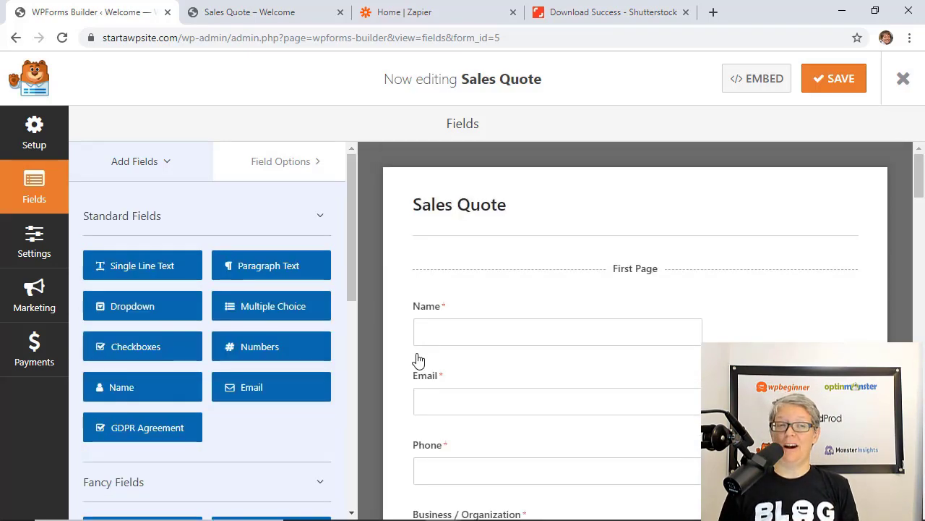
pyautogui.scroll(-5, 418, 359)
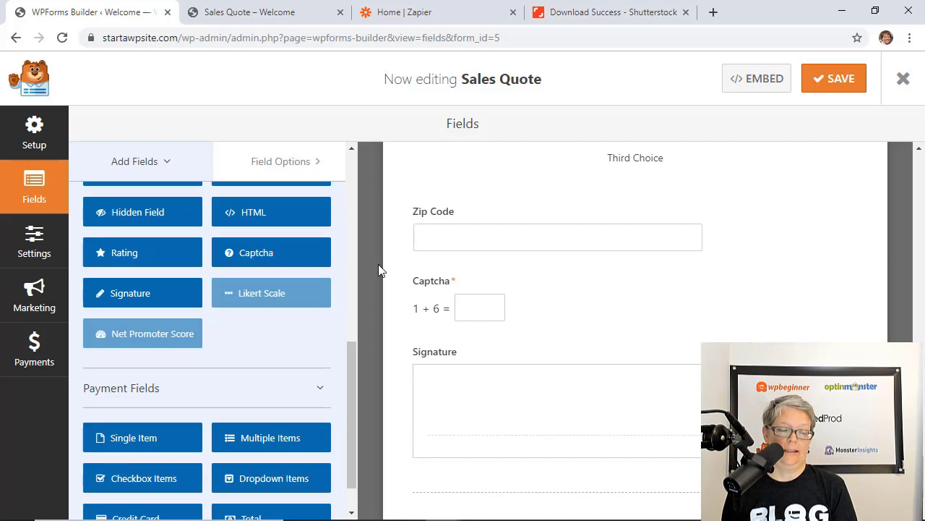
# Install and activate the Surveys and Polls addon, then save and reload the builder
pyautogui.click(155, 340)
pyautogui.click(430, 353)
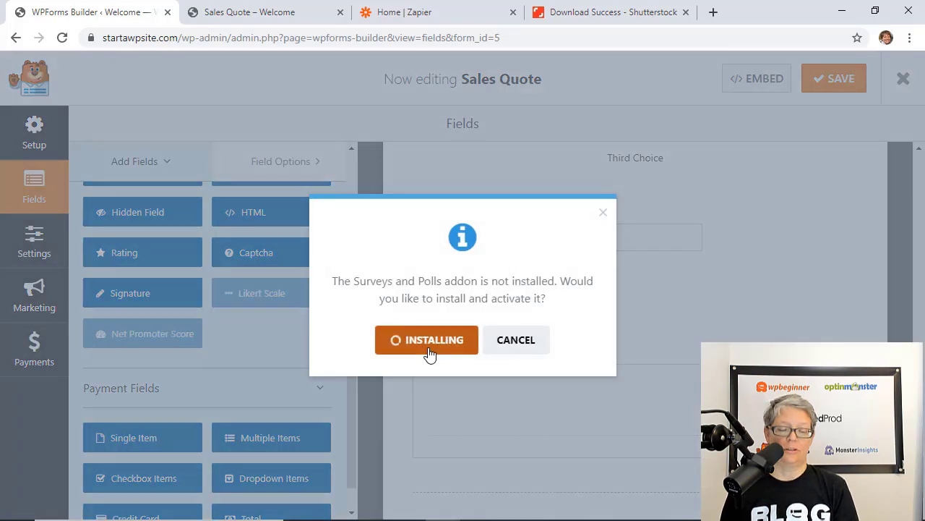
pyautogui.click(429, 353)
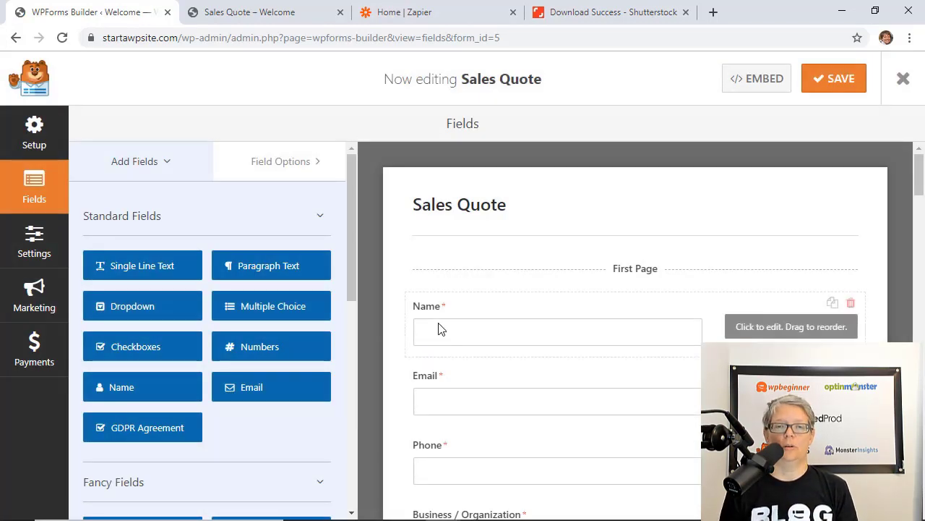
pyautogui.scroll(-5, 439, 327)
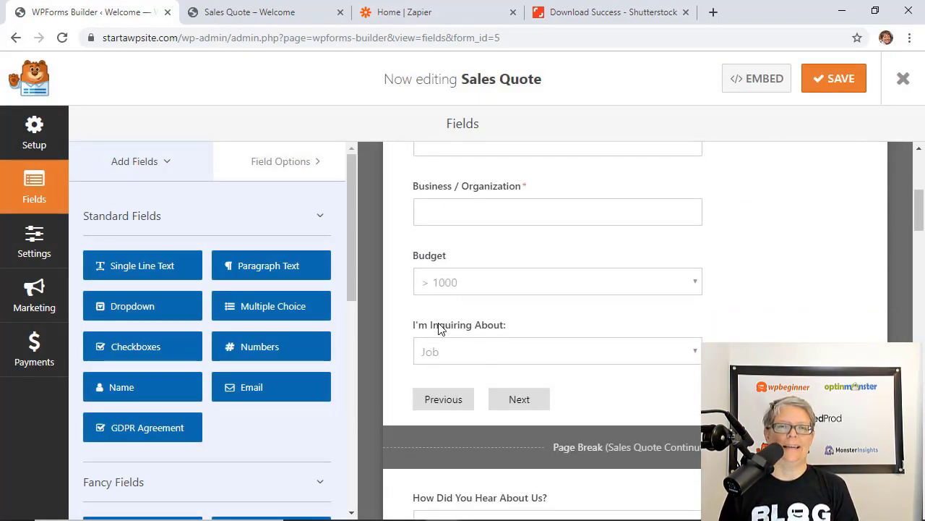
pyautogui.scroll(-6, 217, 396)
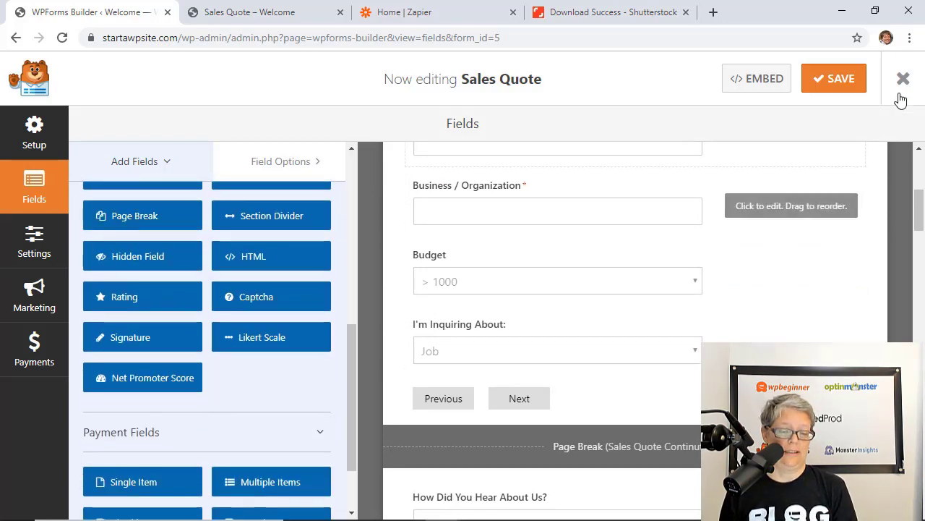
# Create a new Survey Form from its template with Email, rating and likert questions
pyautogui.click(903, 80)
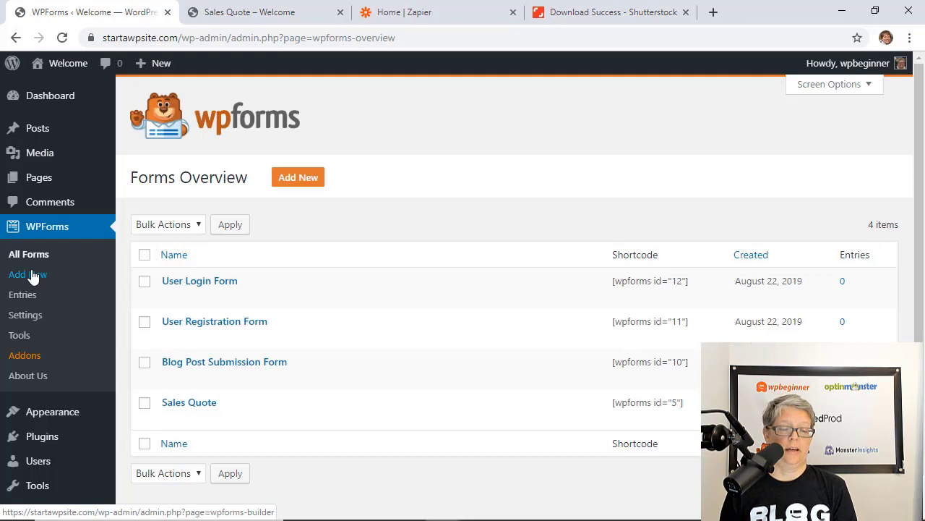
pyautogui.click(31, 273)
pyautogui.scroll(-2, 366, 293)
pyautogui.scroll(-4, 367, 300)
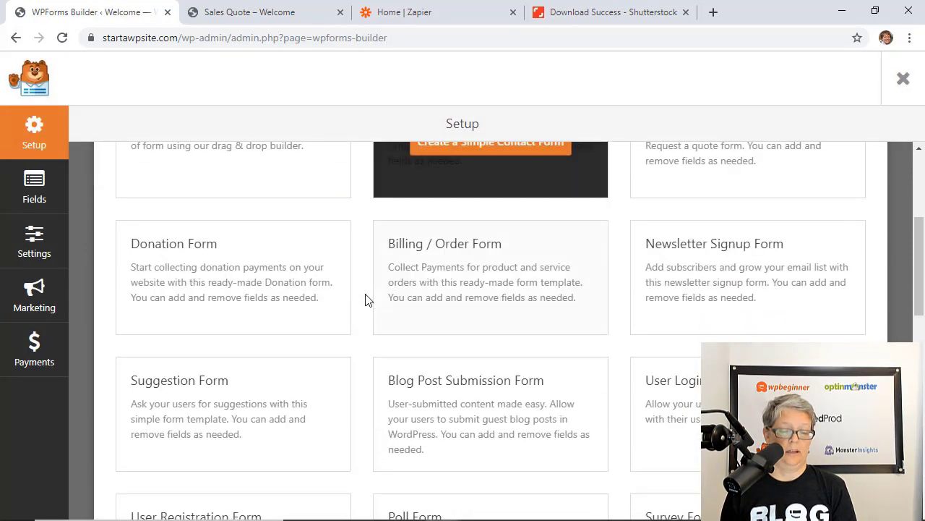
pyautogui.scroll(-2, 693, 387)
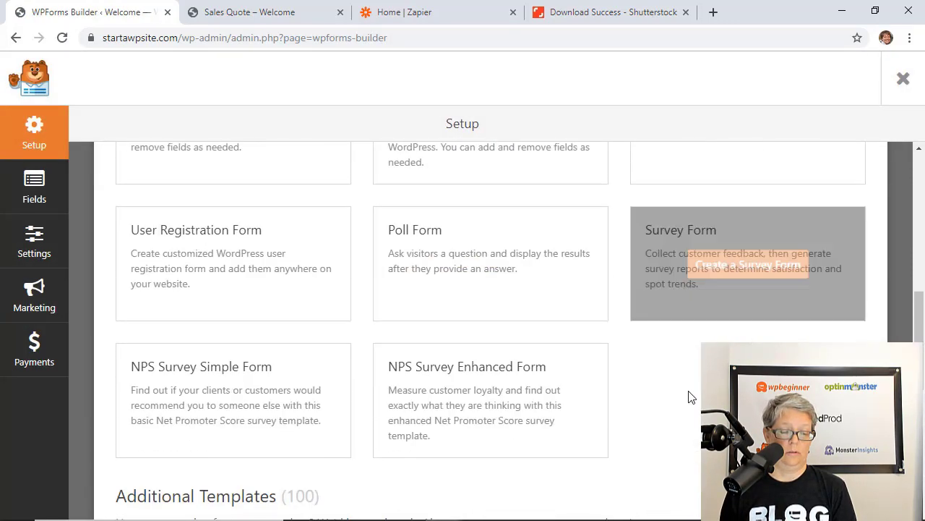
pyautogui.moveTo(487, 407)
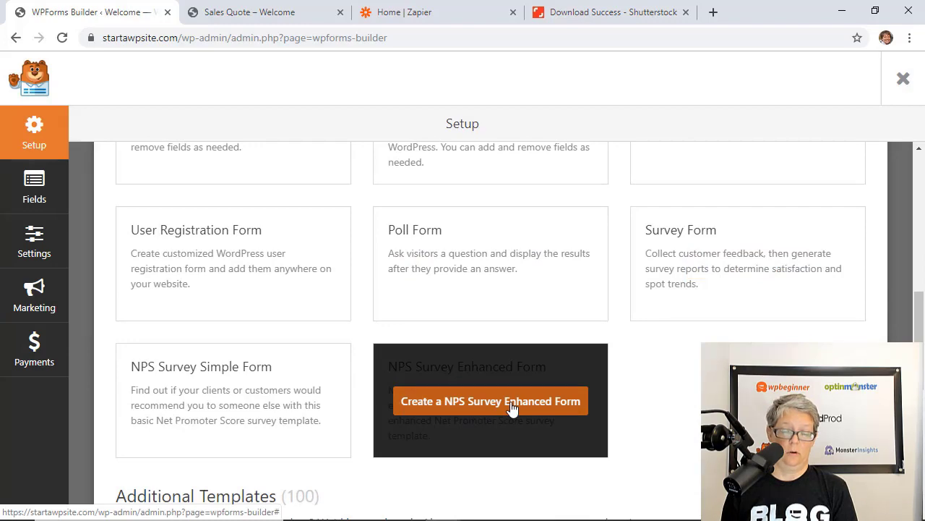
pyautogui.click(716, 269)
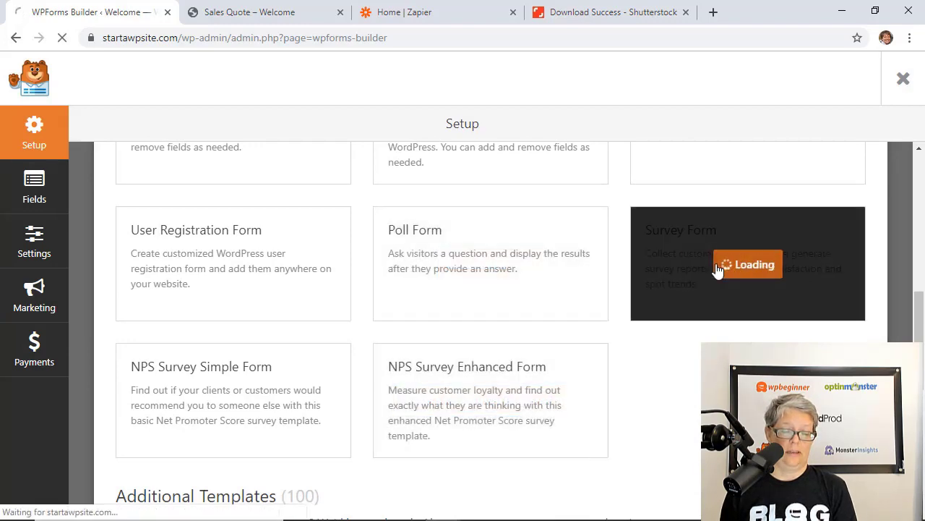
pyautogui.scroll(-3, 718, 271)
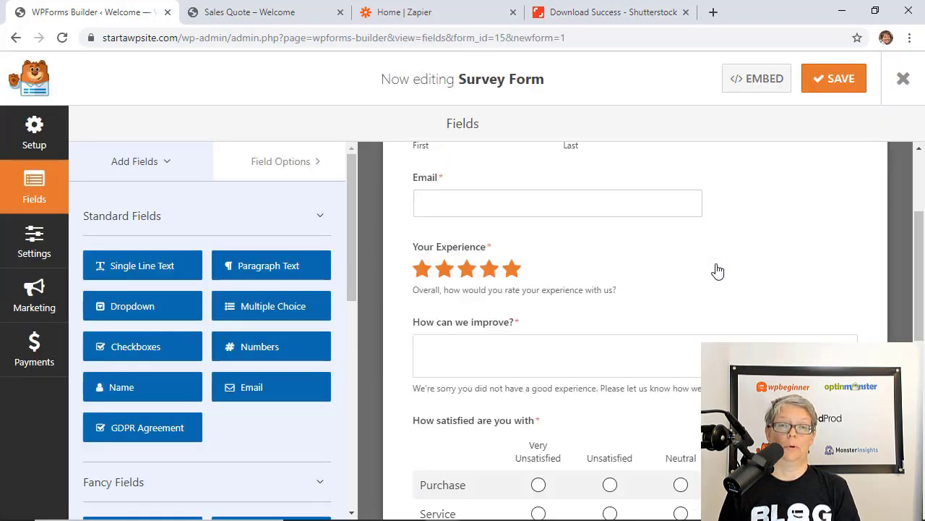
pyautogui.scroll(-1, 718, 271)
pyautogui.scroll(-4, 718, 270)
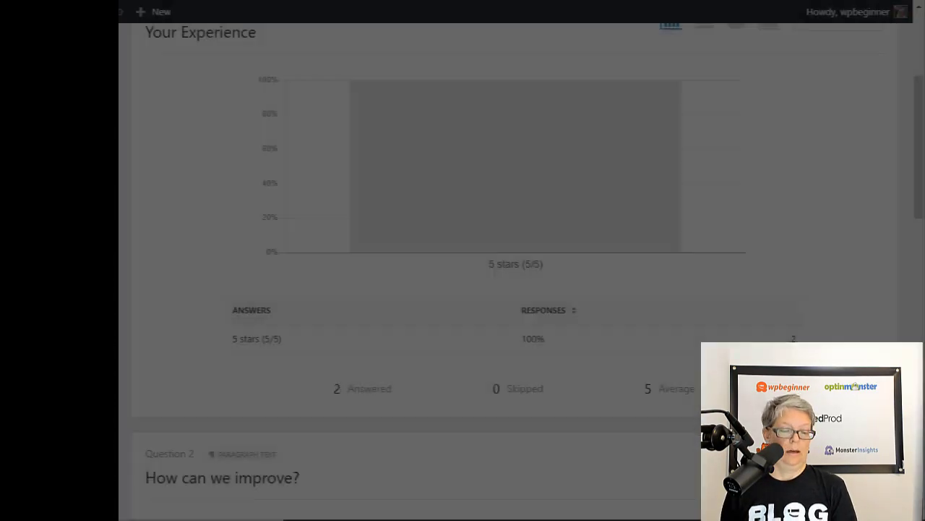
# Scroll through the survey results report and Addons page, ending on the Survey Form's General settings
pyautogui.scroll(-4, 514, 270)
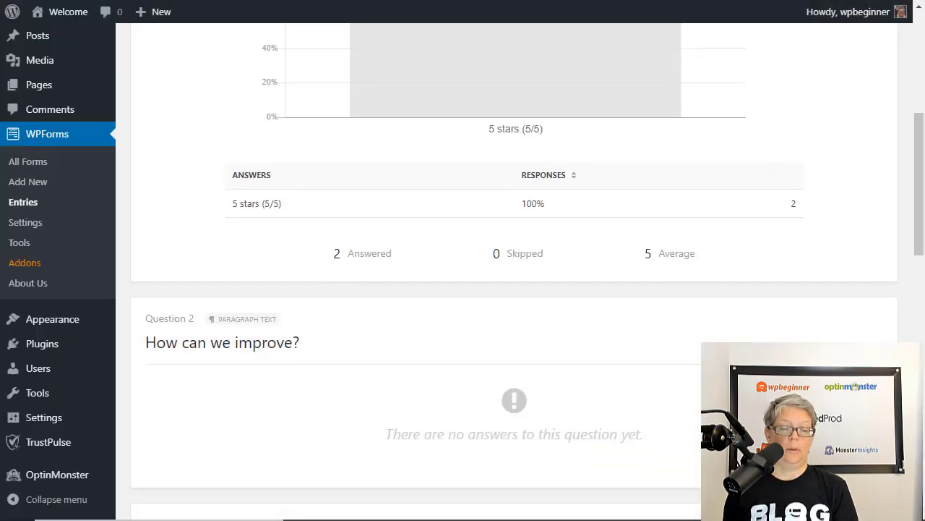
pyautogui.scroll(-4, 514, 270)
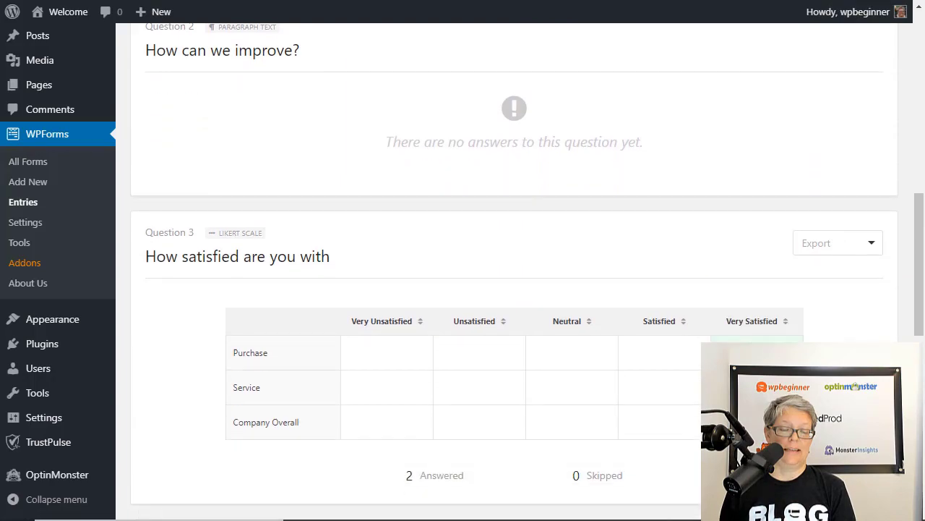
pyautogui.scroll(-3, 514, 270)
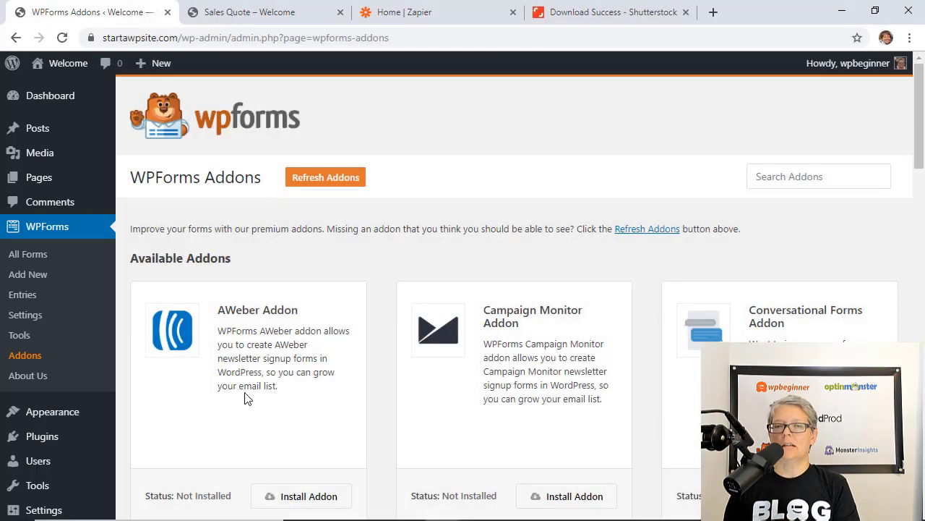
pyautogui.scroll(-3, 244, 398)
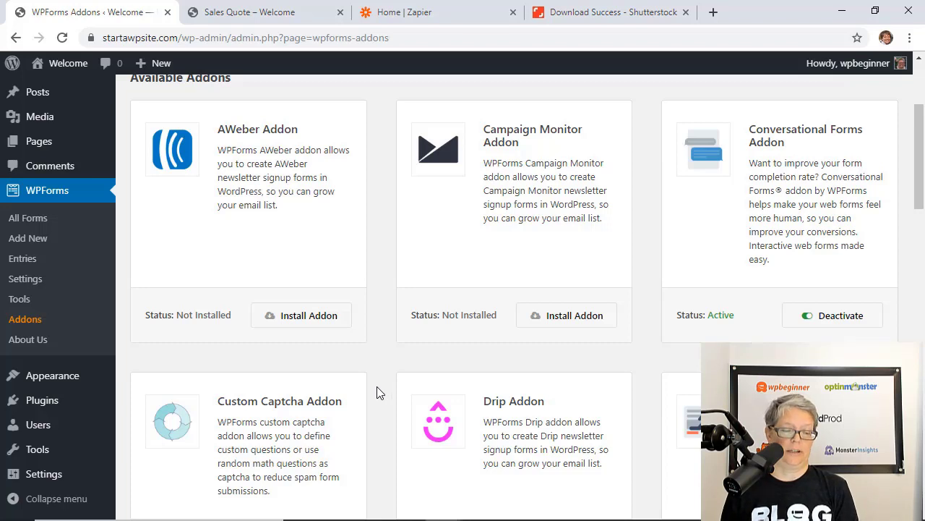
pyautogui.scroll(1, 378, 381)
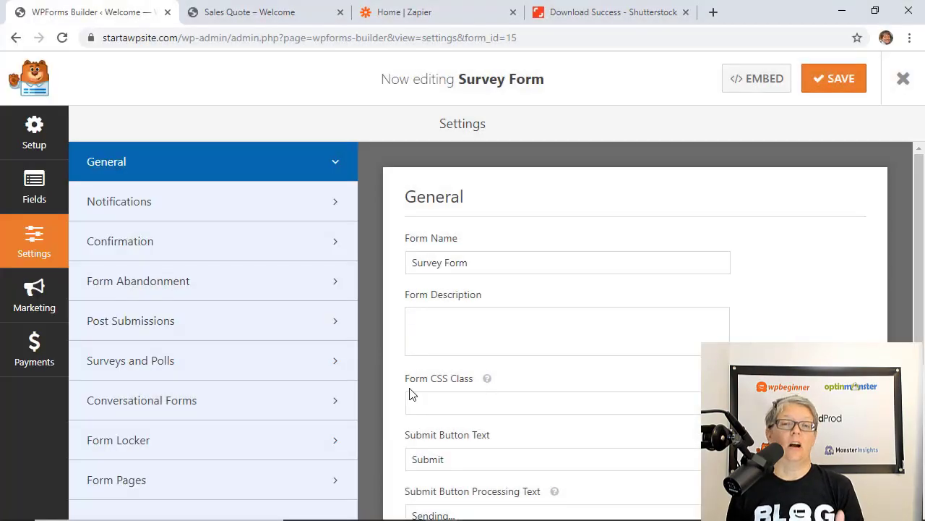
# Scroll down the Survey Form's General settings past the honeypot and submit button options
pyautogui.scroll(-4, 410, 394)
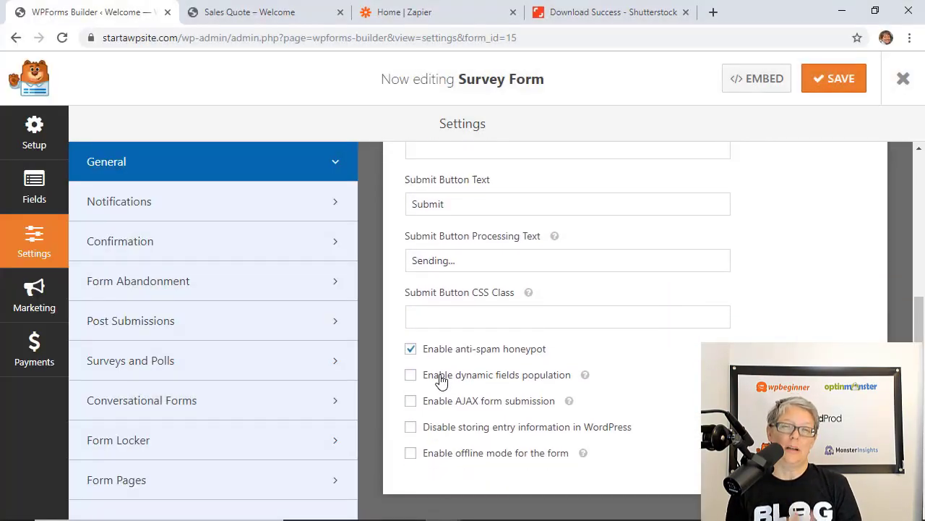